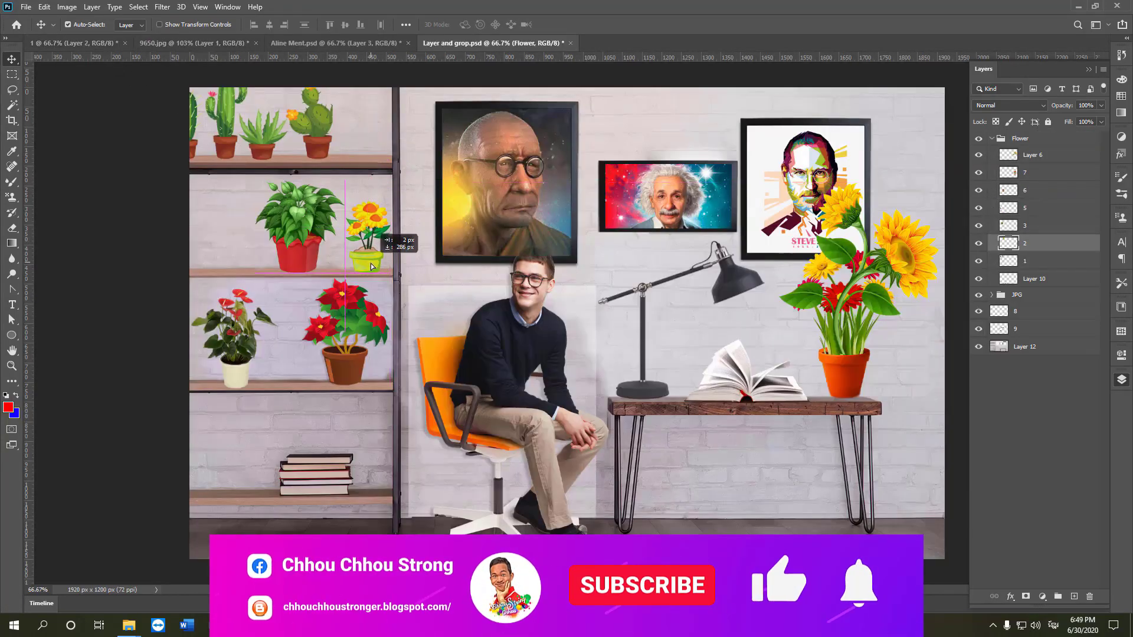
Step: Reposition the flower pots, scale up the yoga photo and widen the portrait temple photo
{"action": "left_click_drag", "start_coordinate": [369, 260], "coordinate": [374, 274]}
{"action": "left_click_drag", "start_coordinate": [297, 254], "coordinate": [230, 260]}
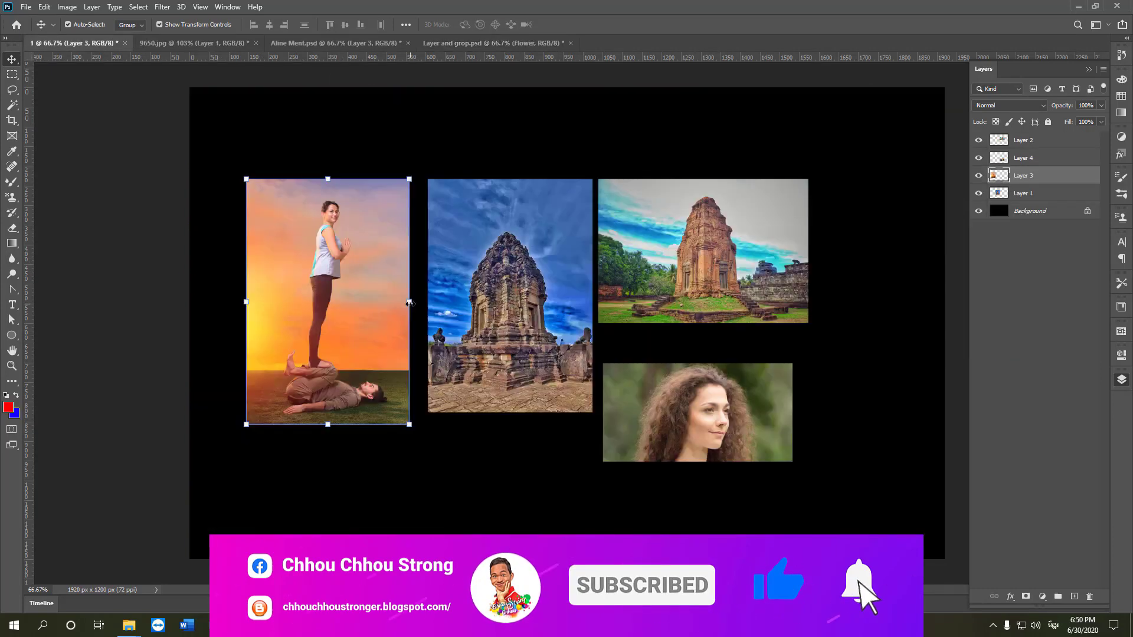
{"action": "left_click_drag", "start_coordinate": [409, 303], "coordinate": [503, 318]}
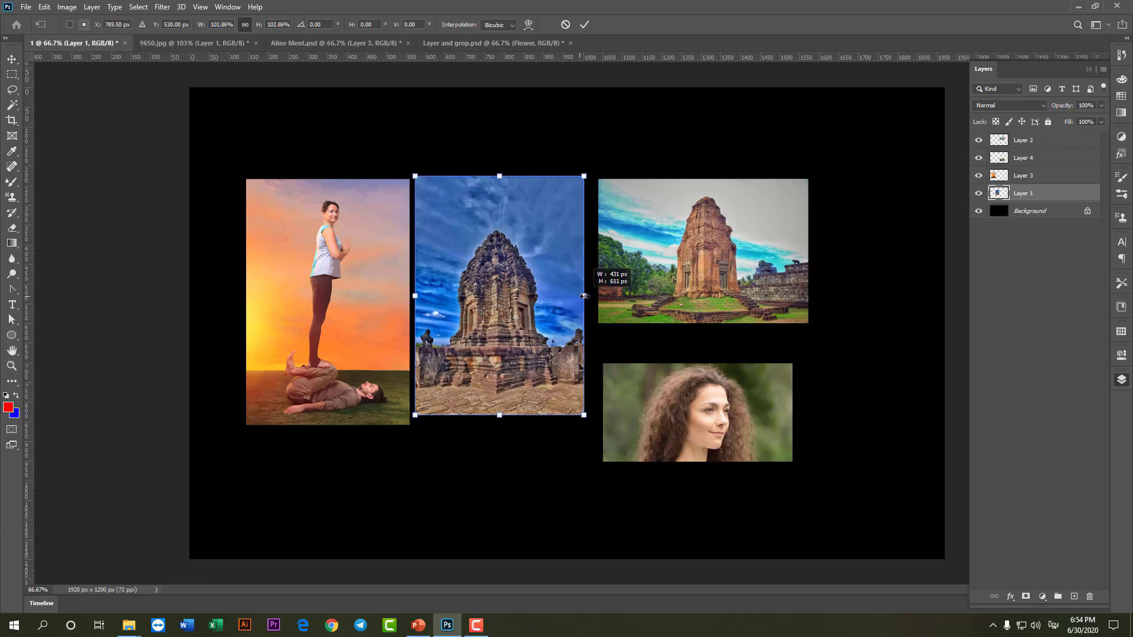
{"action": "mouse_move", "coordinate": [586, 298]}
{"action": "left_mouse_down"}
{"action": "mouse_move", "coordinate": [692, 305]}
{"action": "mouse_move", "coordinate": [569, 292]}
{"action": "left_mouse_up"}
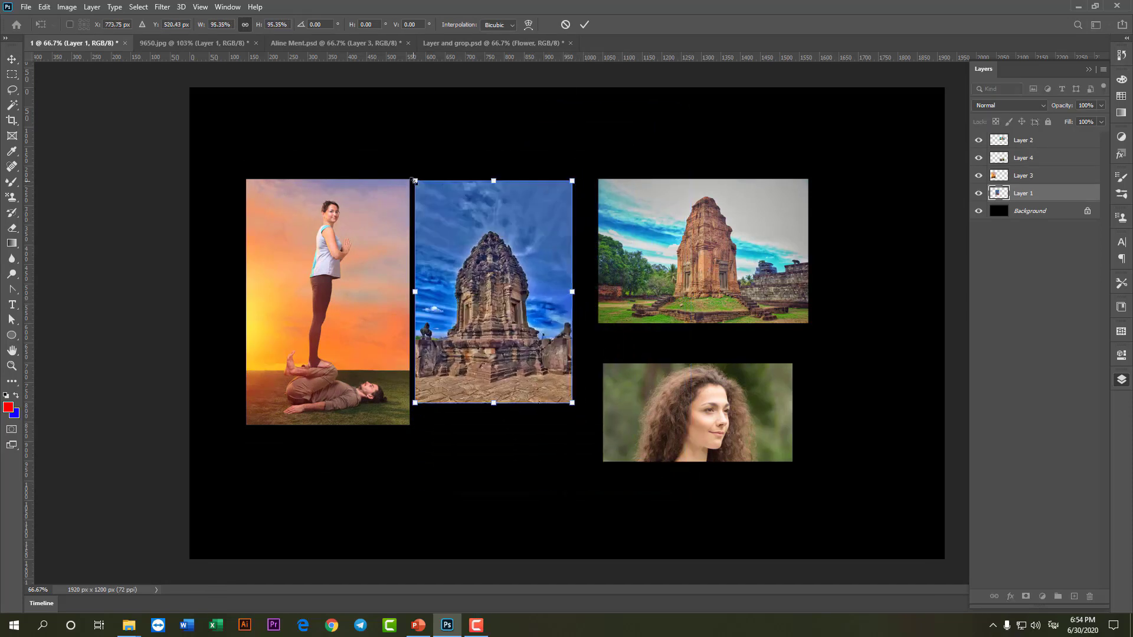
Step: Resize and reposition the temple photo up and right, then commit the new size
{"action": "left_click_drag", "start_coordinate": [414, 181], "coordinate": [418, 189]}
{"action": "mouse_move", "coordinate": [416, 399]}
{"action": "left_mouse_down"}
{"action": "mouse_move", "coordinate": [476, 325]}
{"action": "mouse_move", "coordinate": [435, 434]}
{"action": "left_mouse_up"}
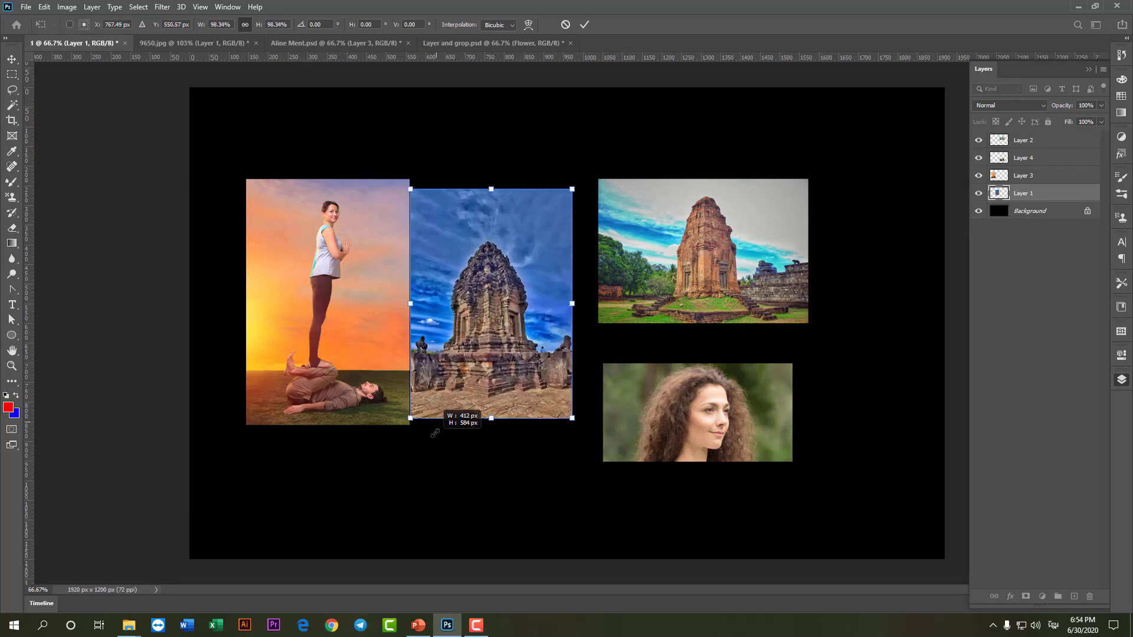
{"action": "left_click_drag", "start_coordinate": [435, 433], "coordinate": [344, 511]}
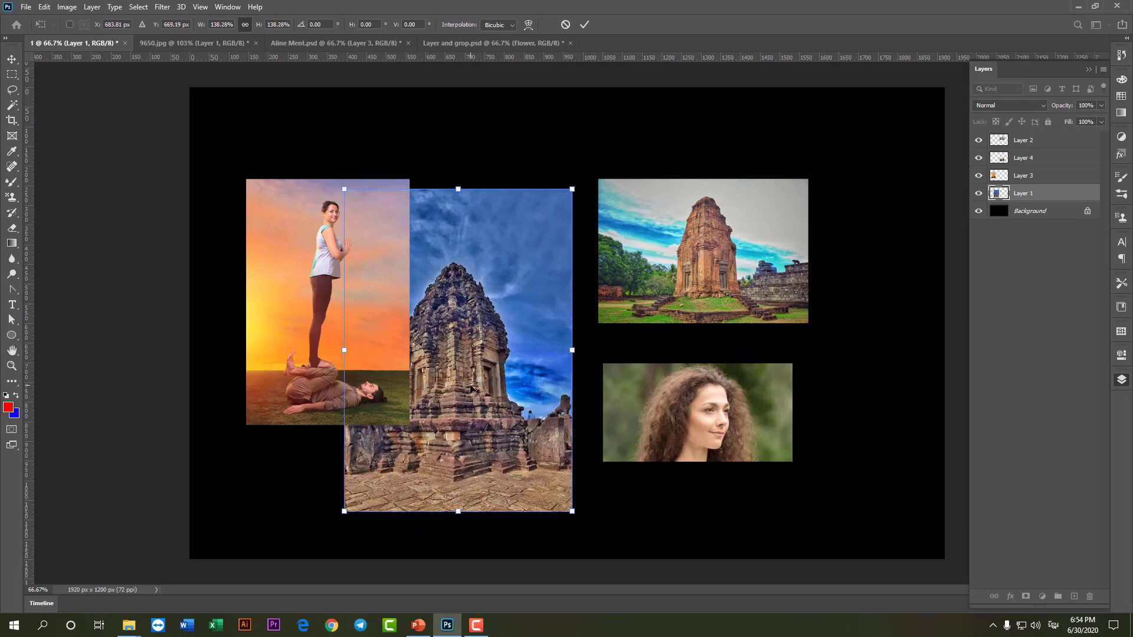
{"action": "left_click_drag", "start_coordinate": [471, 388], "coordinate": [527, 344]}
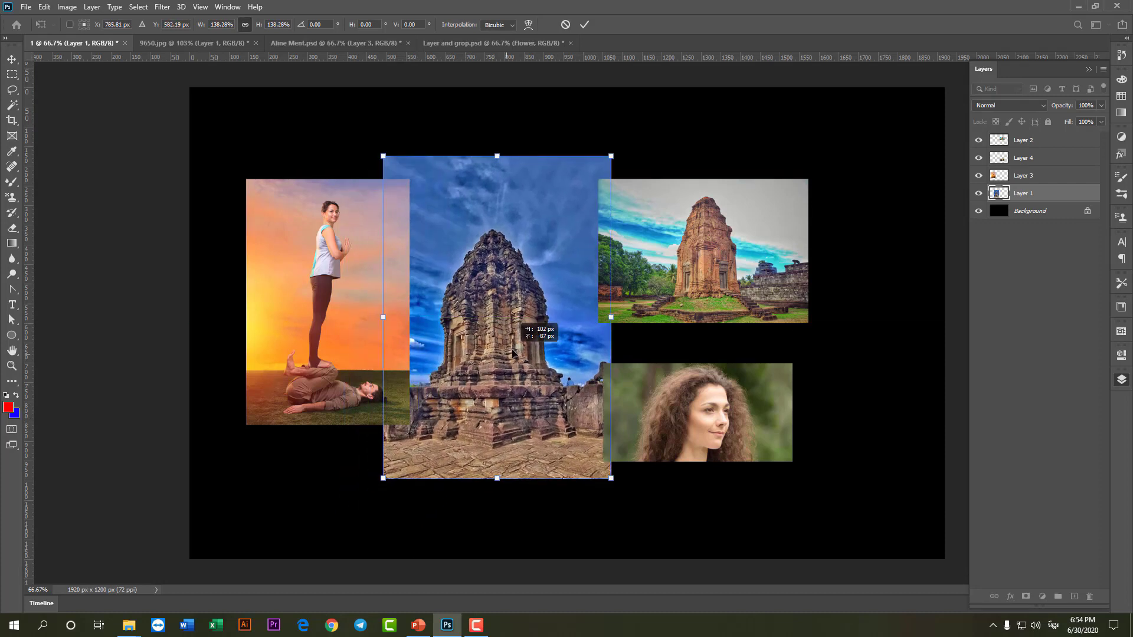
{"action": "left_click", "coordinate": [585, 25]}
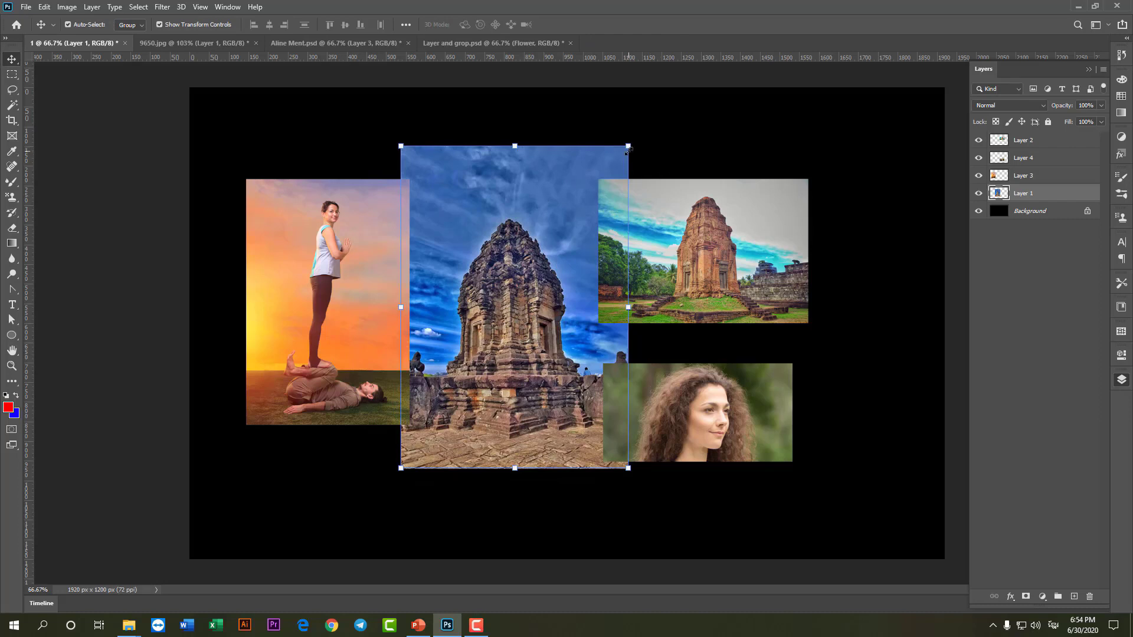
Step: Rotate the woman's portrait to a tilt with Free Transform and commit it
{"action": "left_click", "coordinate": [159, 25]}
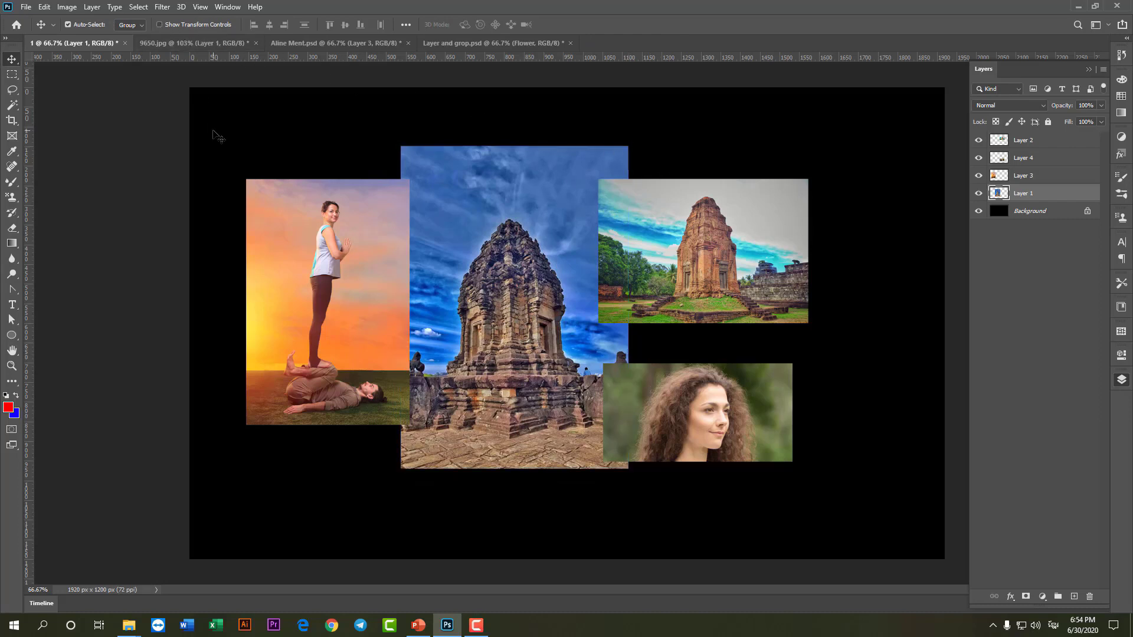
{"action": "left_click", "coordinate": [696, 413]}
{"action": "key", "text": "ctrl+t"}
{"action": "mouse_move", "coordinate": [797, 330]}
{"action": "left_mouse_down"}
{"action": "mouse_move", "coordinate": [829, 436]}
{"action": "mouse_move", "coordinate": [802, 343]}
{"action": "mouse_move", "coordinate": [620, 440]}
{"action": "mouse_move", "coordinate": [850, 374]}
{"action": "left_mouse_up"}
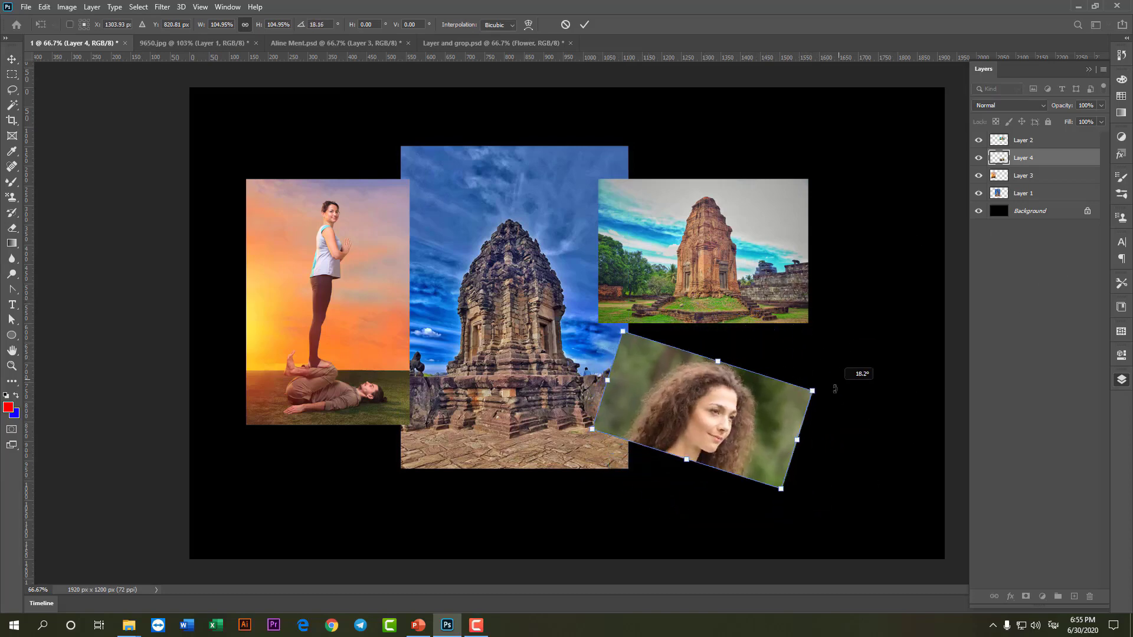
{"action": "key", "text": "Return"}
{"action": "left_click", "coordinate": [768, 236]}
Step: Rotate and skew the temple landscape photo, then bring Photoshop back in front of the slides
{"action": "key", "text": "ctrl+t"}
{"action": "mouse_move", "coordinate": [865, 144]}
{"action": "left_mouse_down"}
{"action": "mouse_move", "coordinate": [862, 227]}
{"action": "mouse_move", "coordinate": [827, 170]}
{"action": "mouse_move", "coordinate": [800, 184]}
{"action": "left_mouse_up"}
{"action": "right_click", "coordinate": [702, 226]}
{"action": "left_click", "coordinate": [729, 269]}
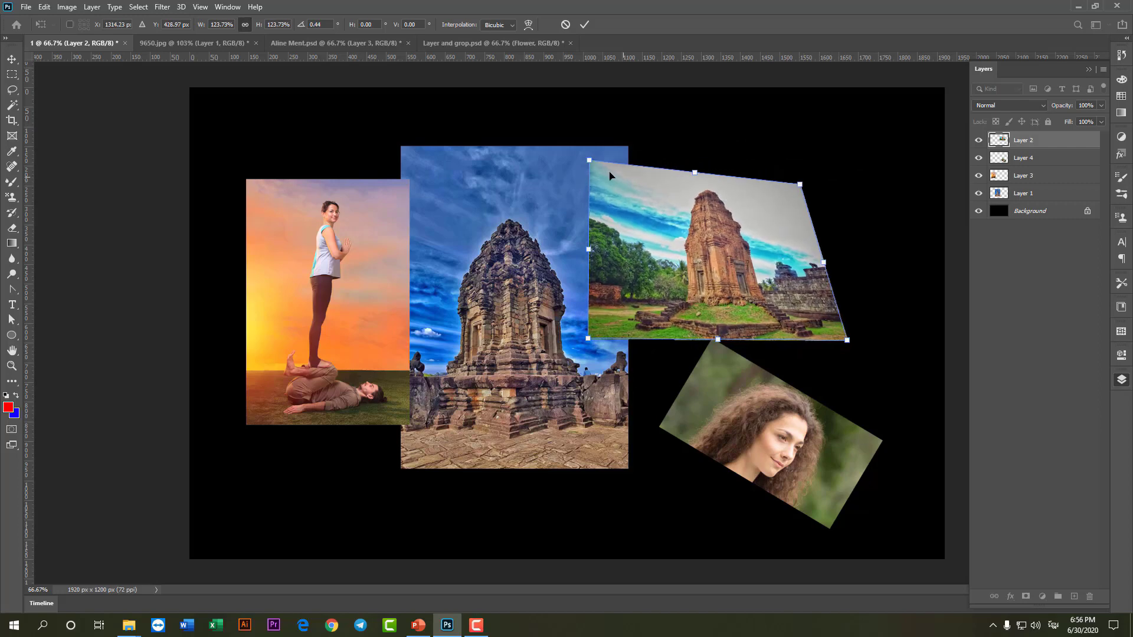
{"action": "left_click_drag", "start_coordinate": [590, 160], "coordinate": [622, 214]}
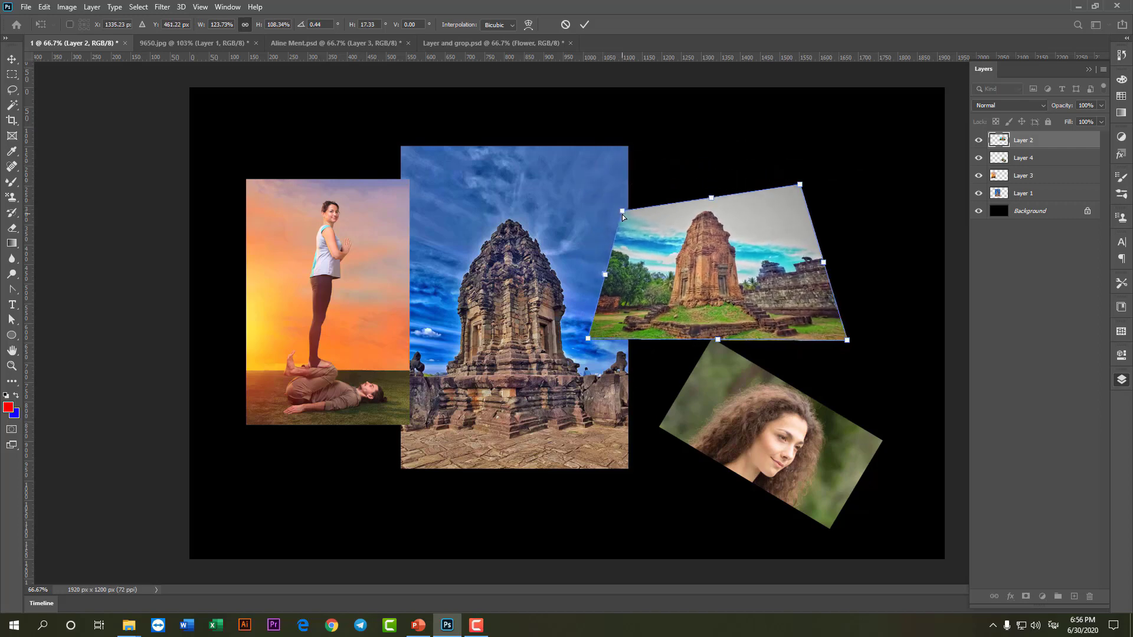
{"action": "mouse_move", "coordinate": [797, 260]}
{"action": "left_mouse_down"}
{"action": "mouse_move", "coordinate": [816, 265]}
{"action": "mouse_move", "coordinate": [846, 234]}
{"action": "left_mouse_up"}
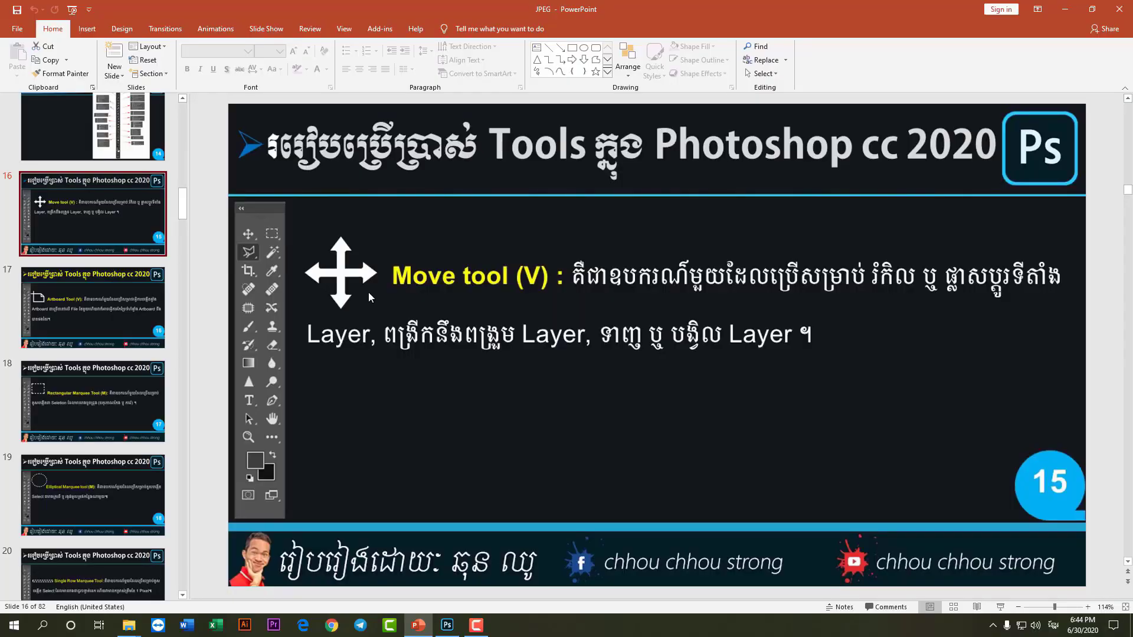
{"action": "left_click", "coordinate": [444, 623]}
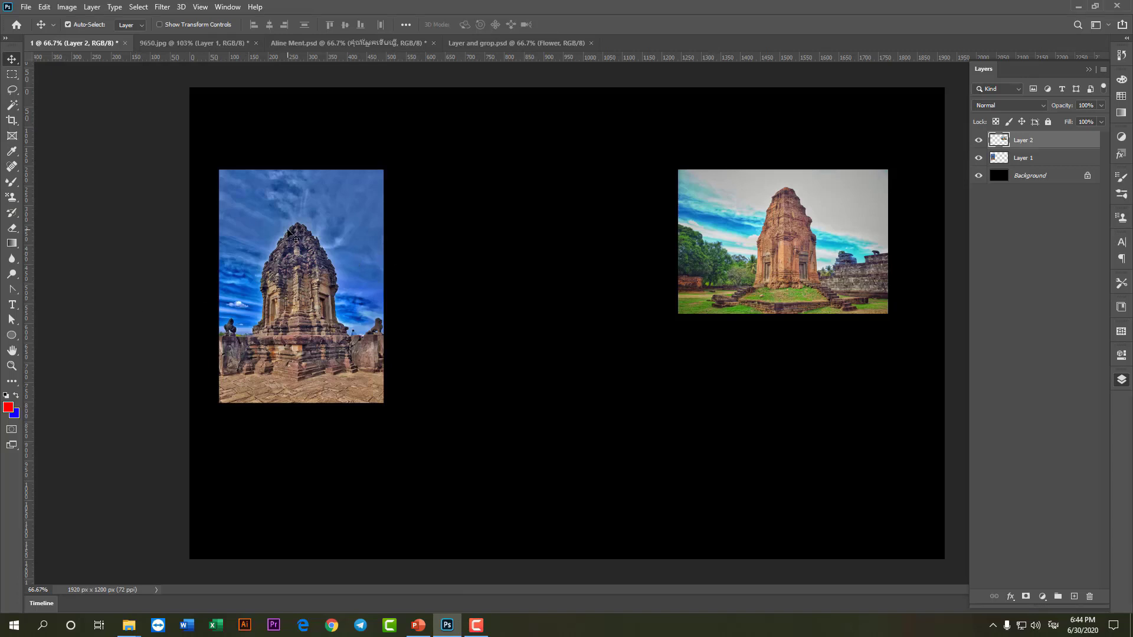
Step: With the Move tool, drag the portrait temple photo far right and the landscape slightly left
{"action": "left_click_drag", "start_coordinate": [347, 221], "coordinate": [353, 199]}
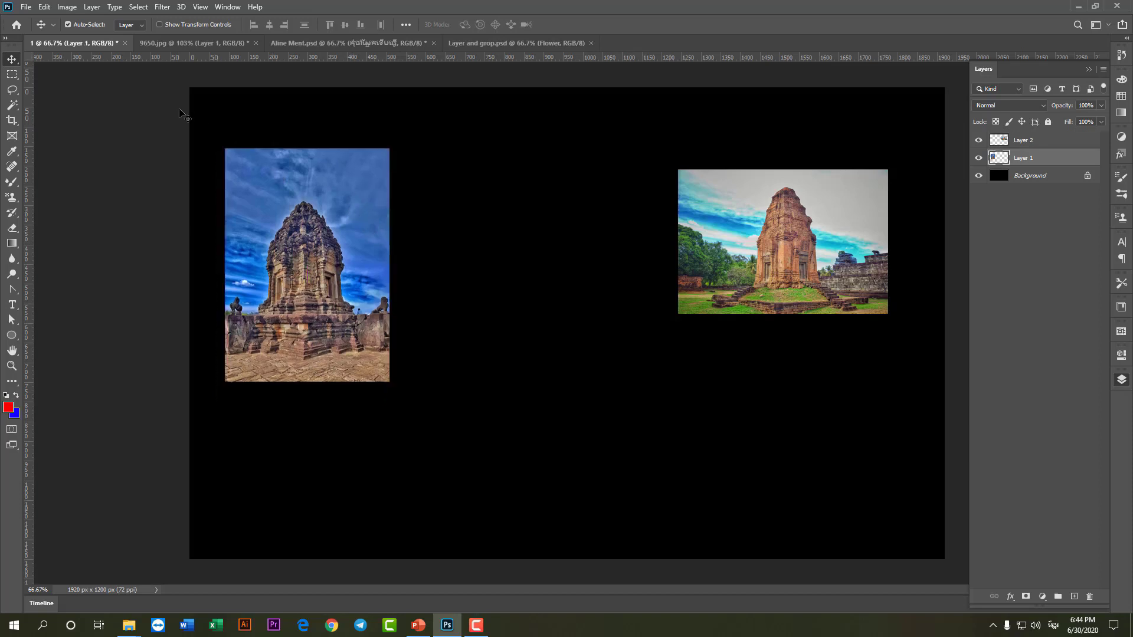
{"action": "right_click", "coordinate": [16, 59]}
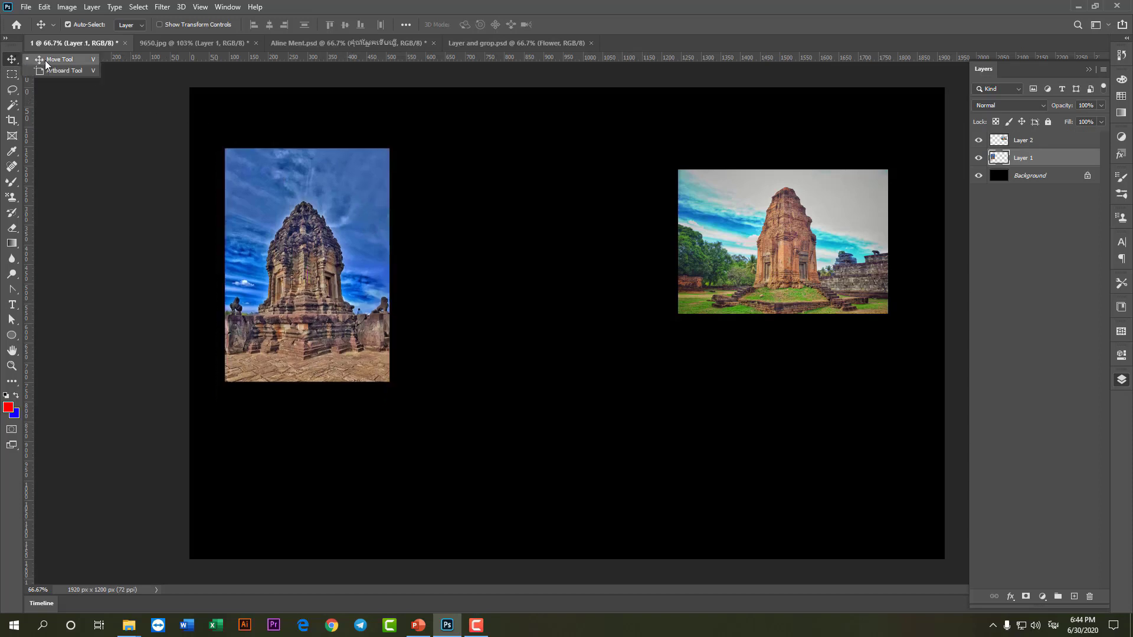
{"action": "left_click", "coordinate": [44, 61]}
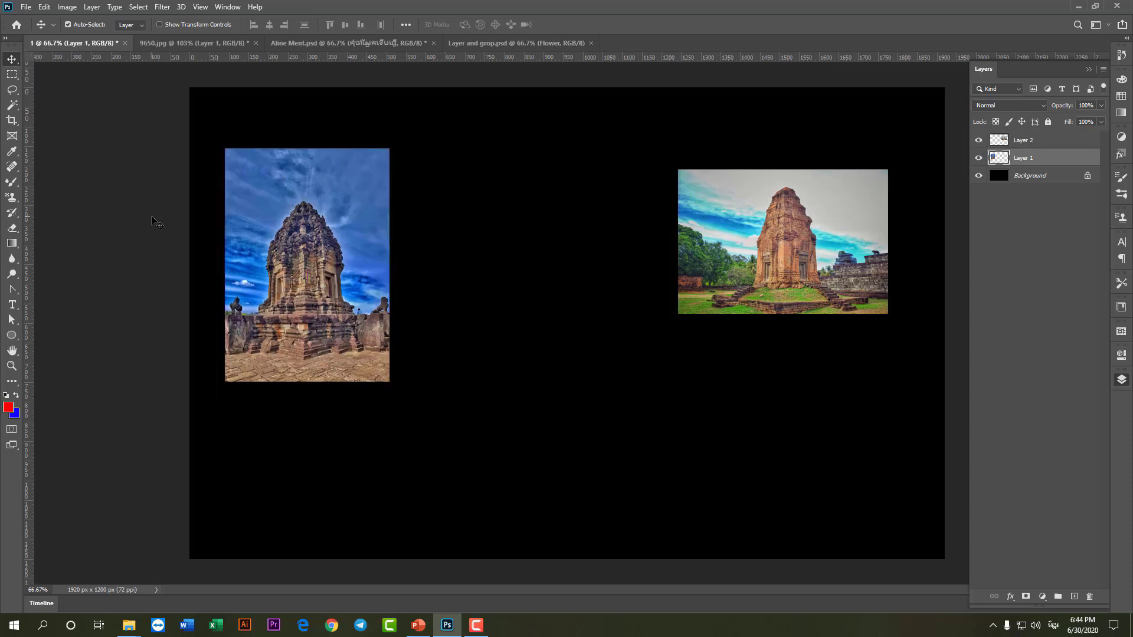
{"action": "left_click_drag", "start_coordinate": [284, 248], "coordinate": [470, 248]}
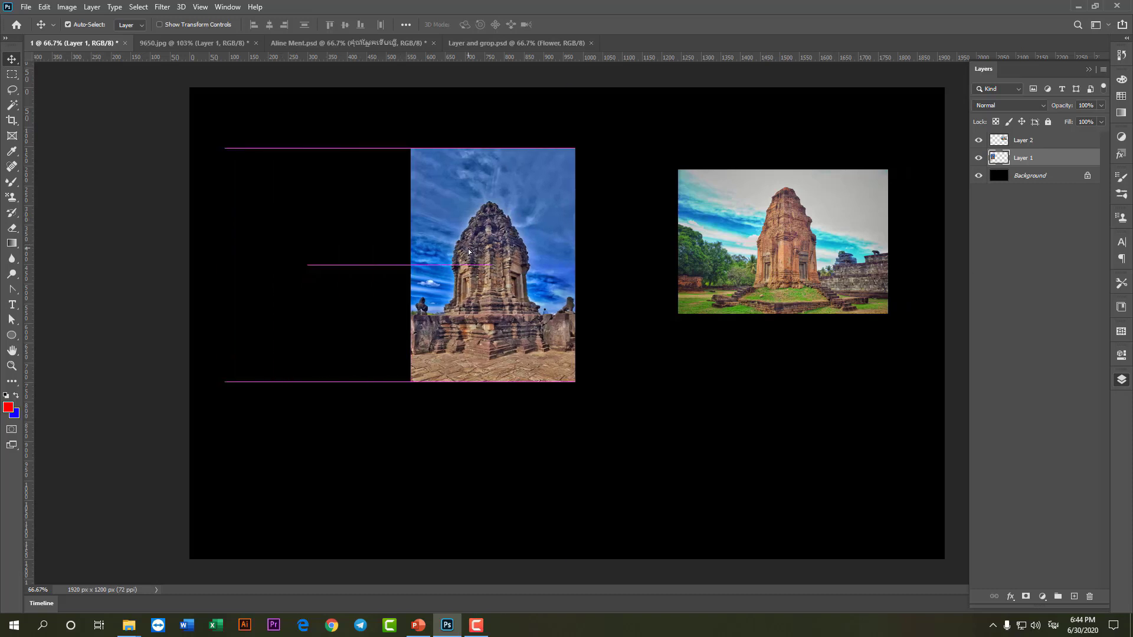
{"action": "left_click_drag", "start_coordinate": [856, 277], "coordinate": [825, 277]}
Step: Shuffle both temple photos until the portrait sits just left of the landscape, narrow gap between
{"action": "left_click", "coordinate": [509, 242]}
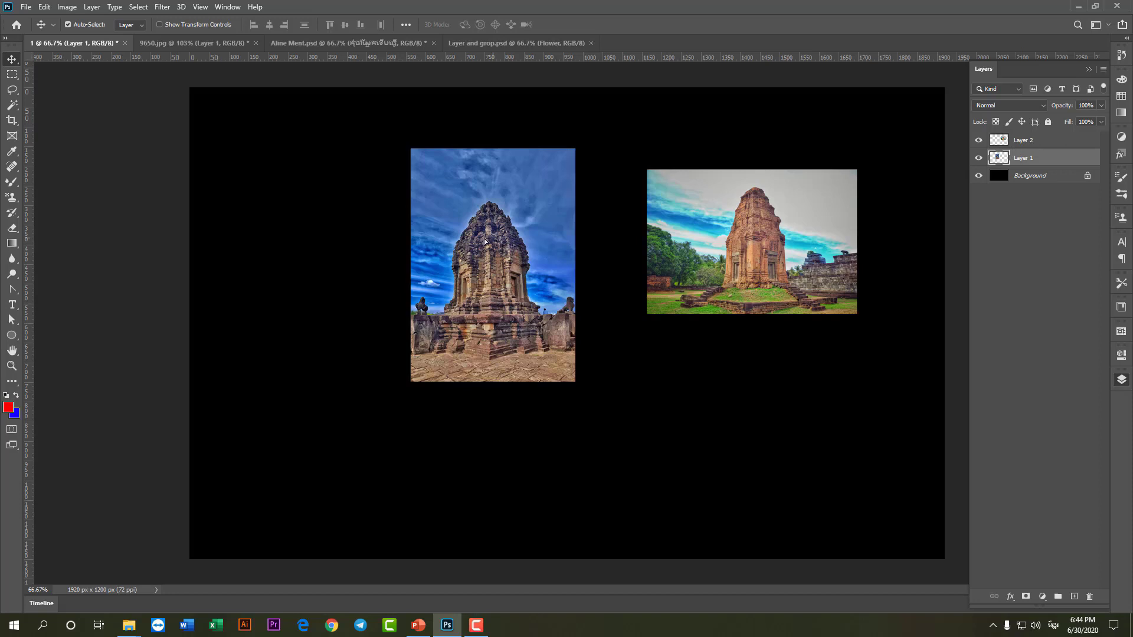
{"action": "left_click_drag", "start_coordinate": [484, 239], "coordinate": [355, 239]}
{"action": "left_click_drag", "start_coordinate": [708, 236], "coordinate": [596, 236]}
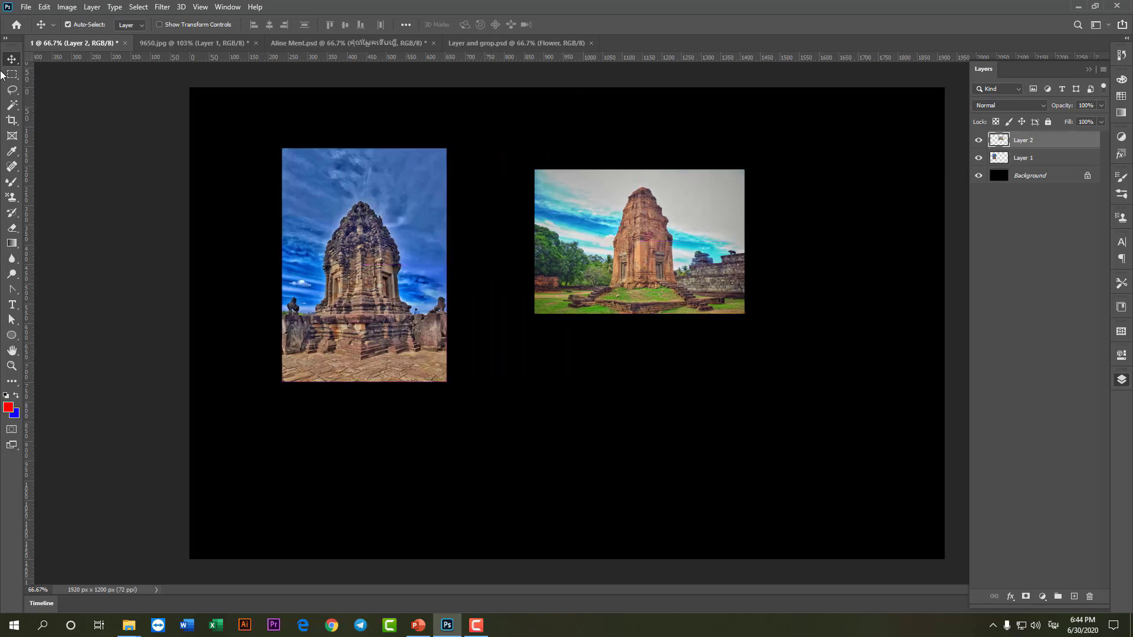
{"action": "left_click", "coordinate": [364, 244]}
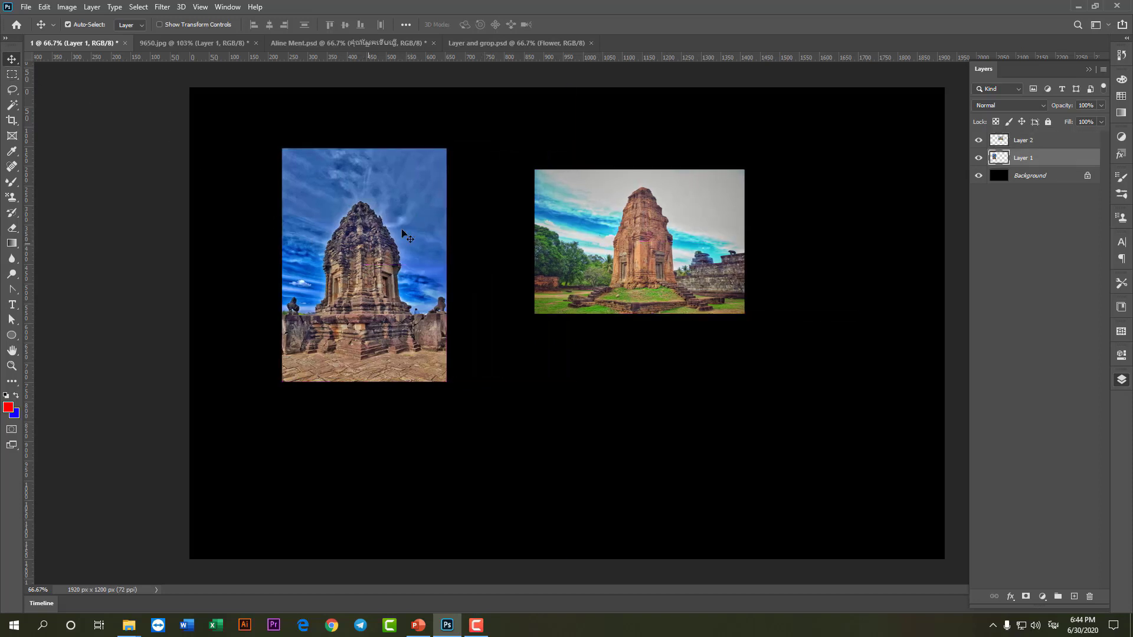
{"action": "left_click_drag", "start_coordinate": [577, 222], "coordinate": [742, 231]}
{"action": "left_click_drag", "start_coordinate": [386, 217], "coordinate": [595, 234]}
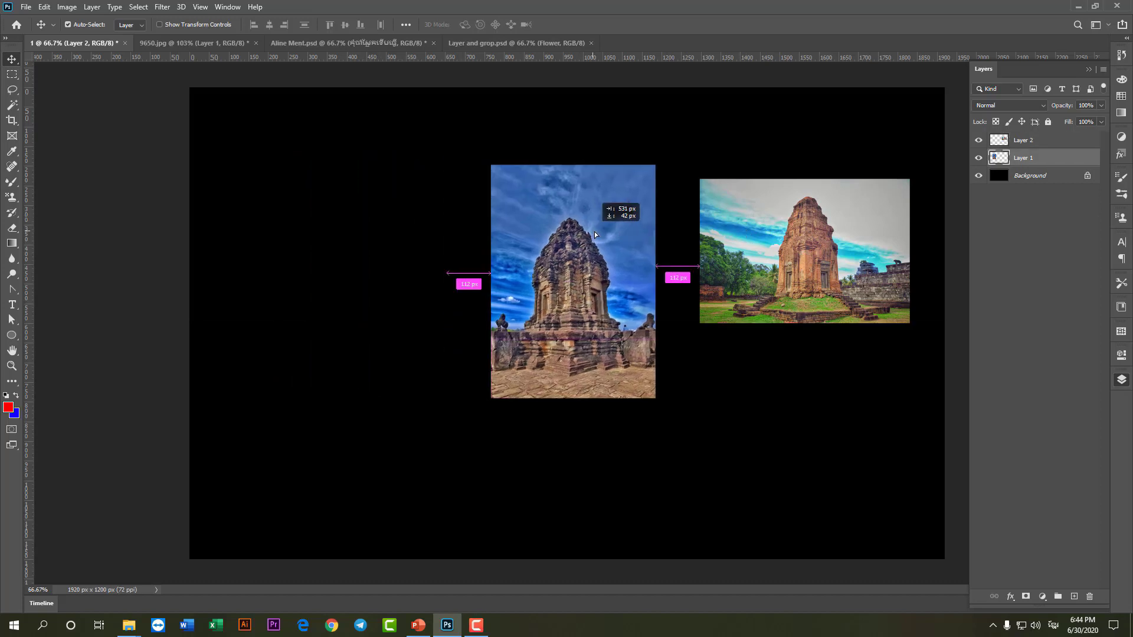
{"action": "left_click_drag", "start_coordinate": [705, 215], "coordinate": [668, 216]}
{"action": "mouse_move", "coordinate": [557, 193]}
{"action": "left_mouse_down"}
{"action": "mouse_move", "coordinate": [543, 215]}
{"action": "mouse_move", "coordinate": [544, 203]}
{"action": "left_mouse_up"}
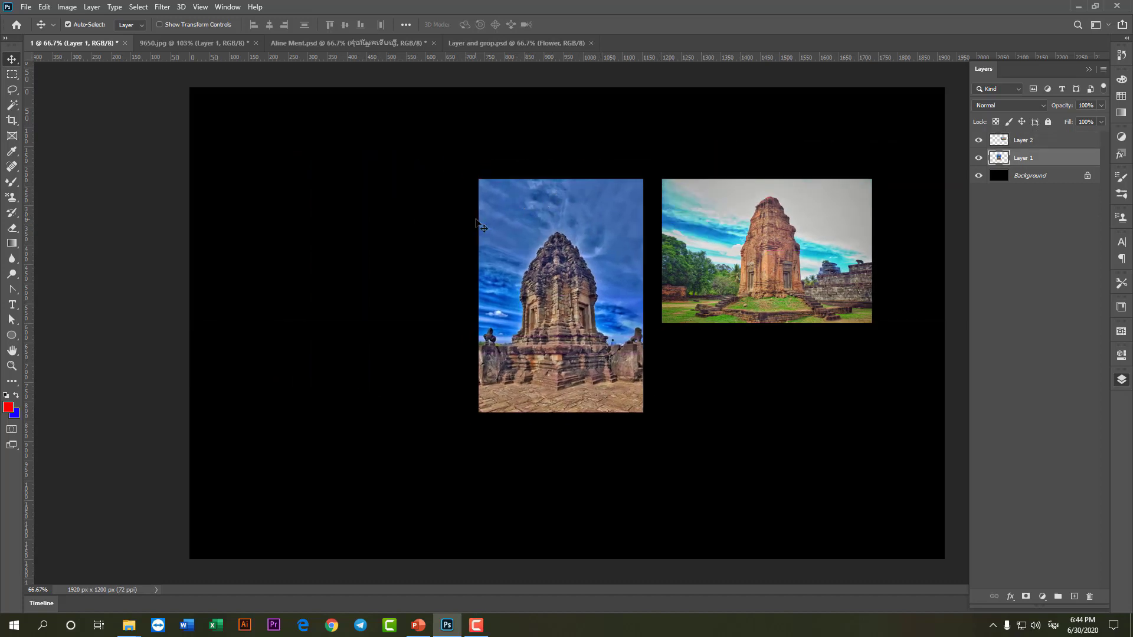
Step: Drag the yoga photo from 9650.jpg into the temple document
{"action": "left_click", "coordinate": [176, 45]}
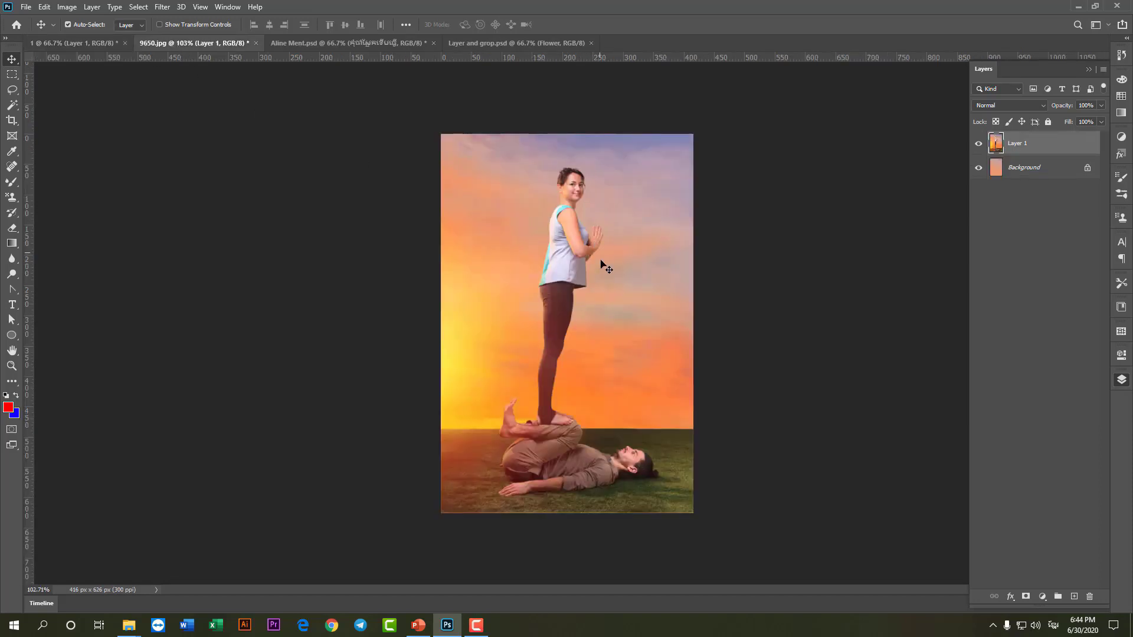
{"action": "mouse_move", "coordinate": [607, 293]}
{"action": "left_mouse_down"}
{"action": "mouse_move", "coordinate": [119, 69]}
{"action": "mouse_move", "coordinate": [175, 101]}
{"action": "left_mouse_up"}
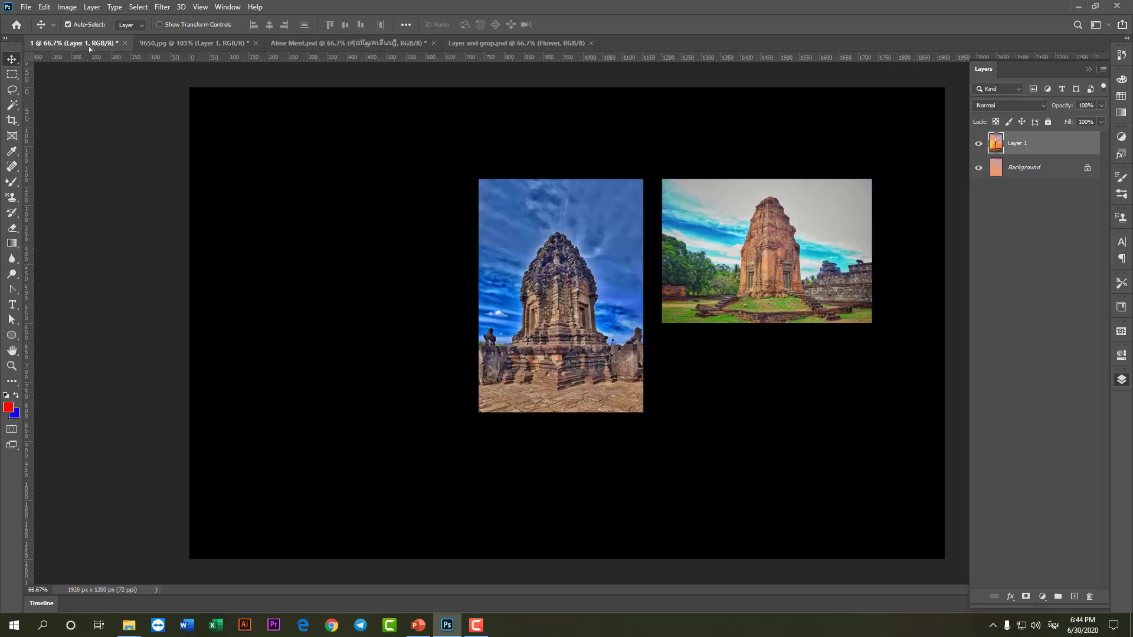
{"action": "mouse_move", "coordinate": [401, 269]}
{"action": "left_mouse_down"}
{"action": "mouse_move", "coordinate": [408, 279]}
{"action": "mouse_move", "coordinate": [338, 333]}
{"action": "left_mouse_up"}
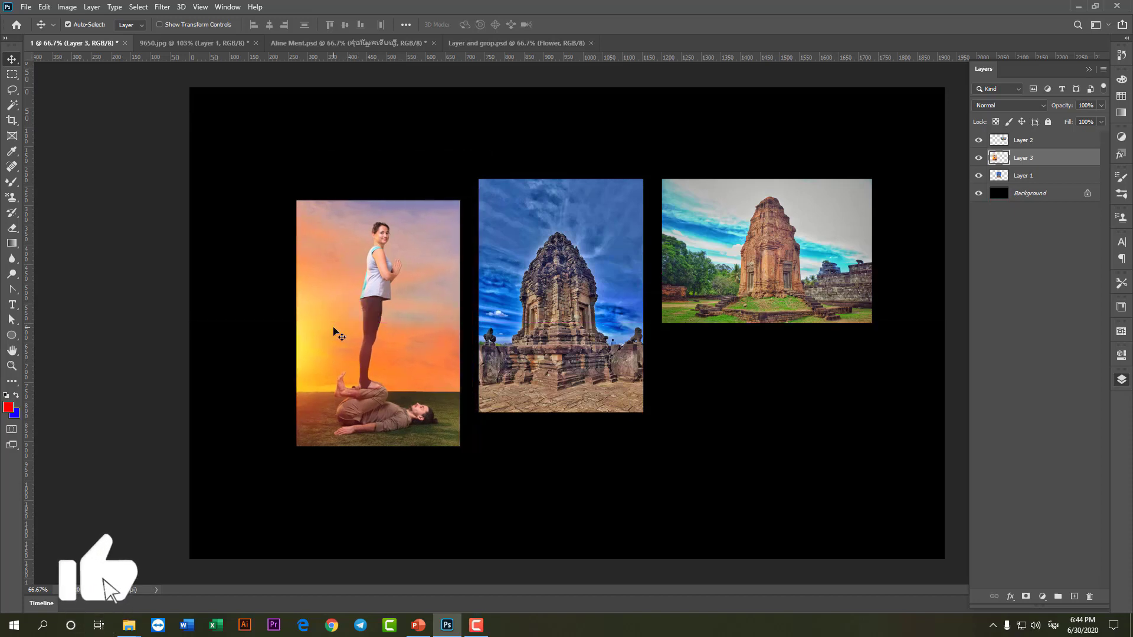
Step: Drag the curly-haired woman's portrait from Aline Ment.psd onto the temple document tab
{"action": "left_click", "coordinate": [348, 43]}
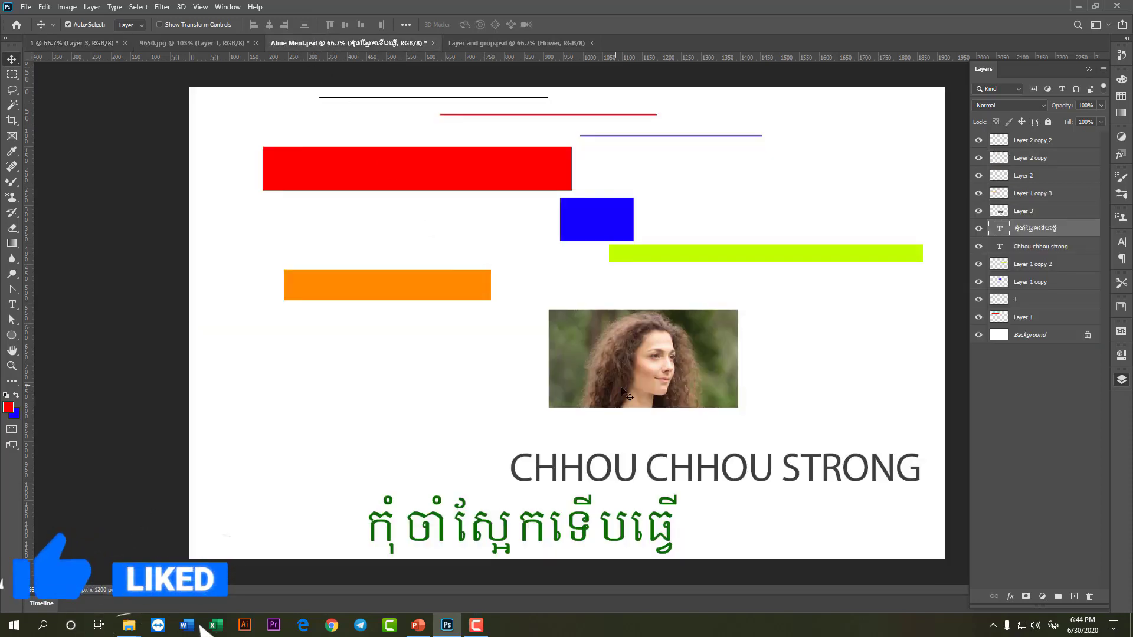
{"action": "mouse_move", "coordinate": [677, 386]}
{"action": "left_mouse_down"}
{"action": "mouse_move", "coordinate": [417, 234]}
{"action": "mouse_move", "coordinate": [195, 124]}
{"action": "left_mouse_up"}
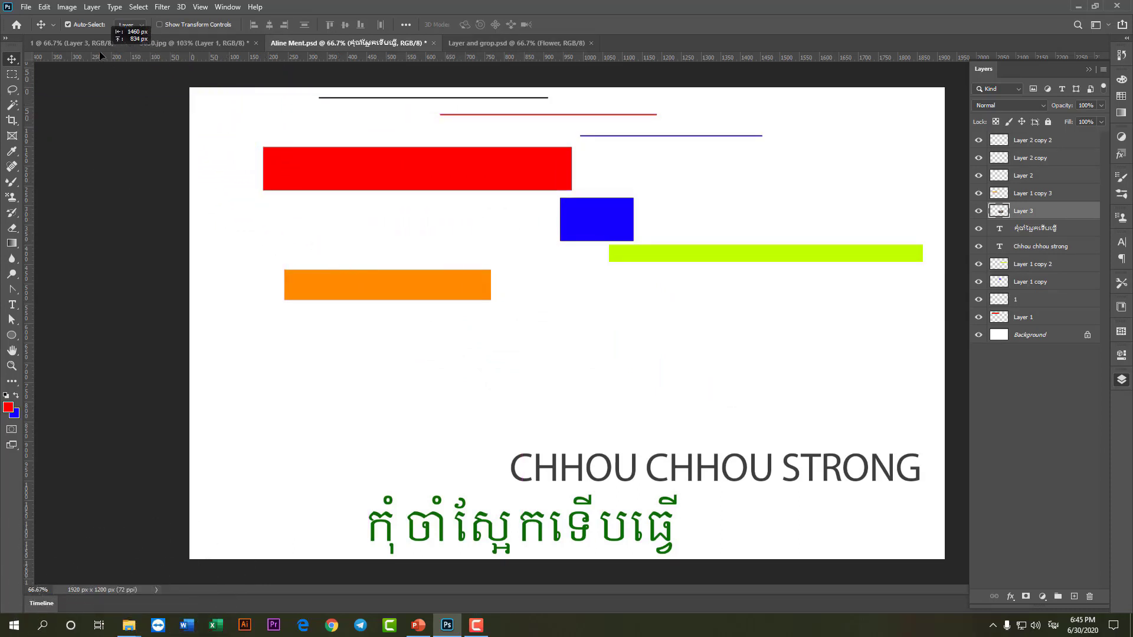
{"action": "mouse_move", "coordinate": [195, 124]}
{"action": "left_mouse_down"}
{"action": "mouse_move", "coordinate": [94, 48]}
{"action": "mouse_move", "coordinate": [136, 72]}
{"action": "left_mouse_up"}
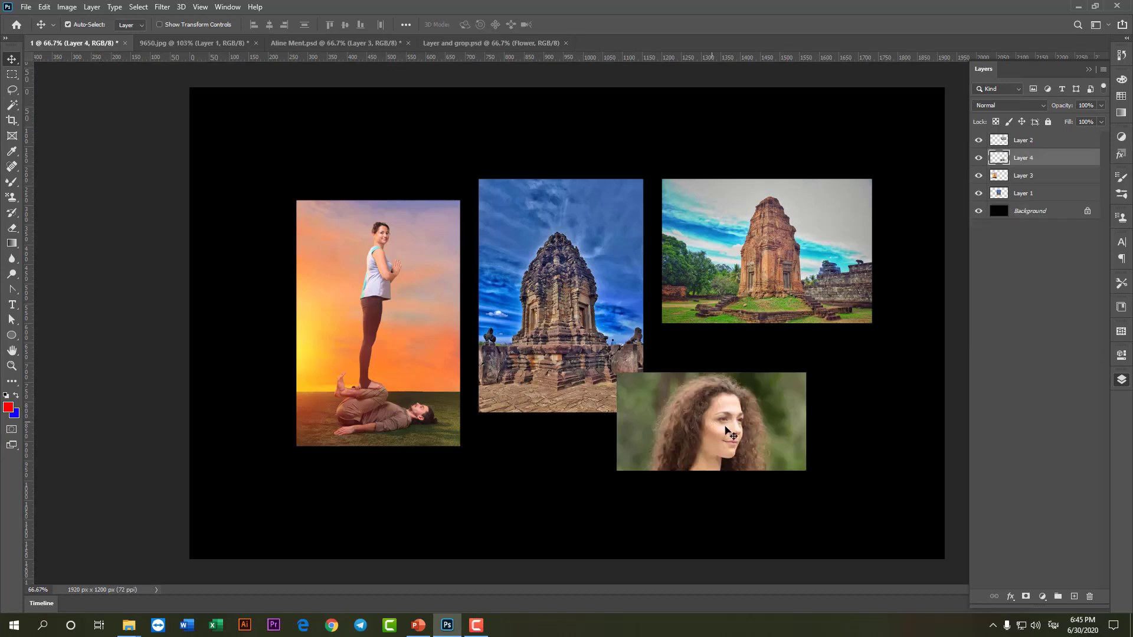
Step: Arrange the yoga photo, both temples in a row, and the woman's portrait under the landscape temple
{"action": "left_click_drag", "start_coordinate": [718, 432], "coordinate": [693, 480]}
{"action": "left_click_drag", "start_coordinate": [583, 367], "coordinate": [565, 343]}
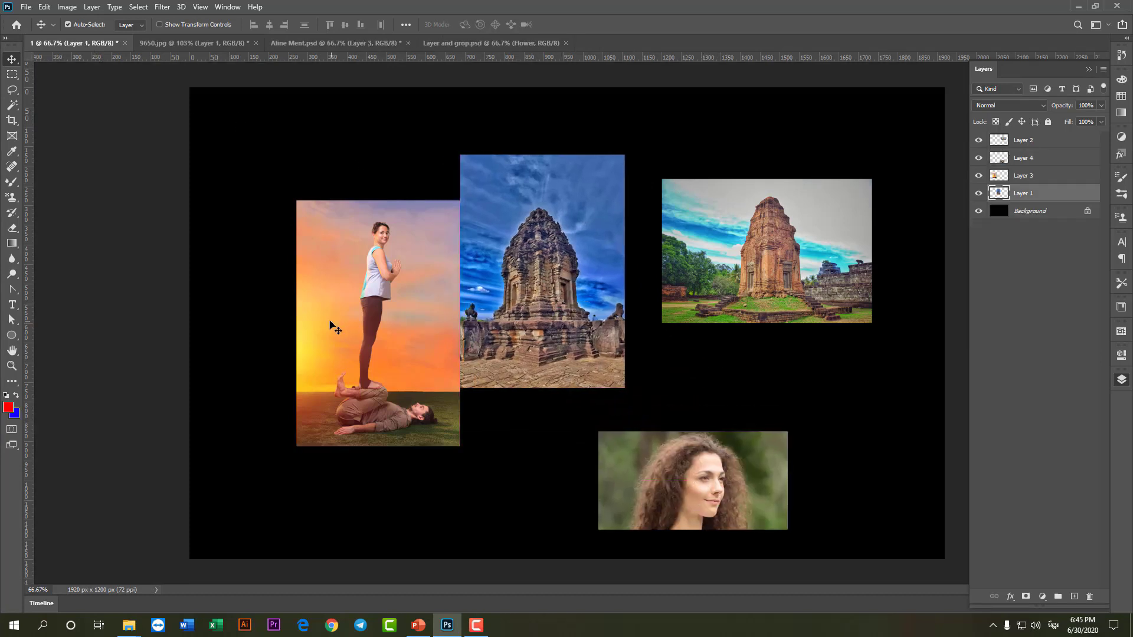
{"action": "left_click_drag", "start_coordinate": [329, 324], "coordinate": [283, 239]}
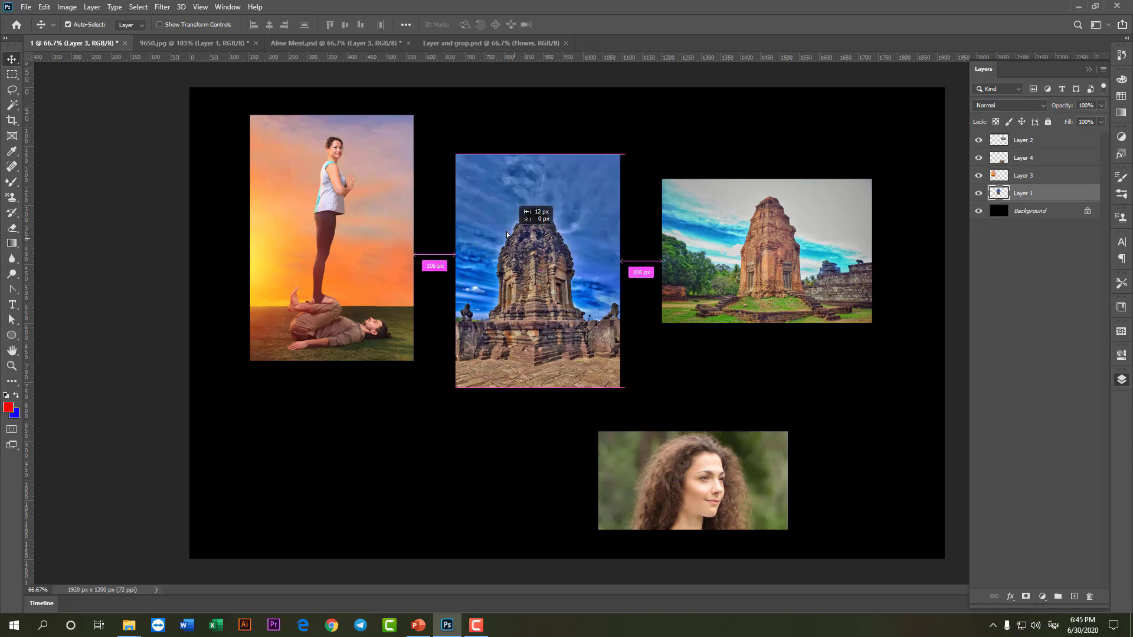
{"action": "left_click_drag", "start_coordinate": [614, 255], "coordinate": [582, 215]}
{"action": "left_click_drag", "start_coordinate": [672, 236], "coordinate": [608, 172]}
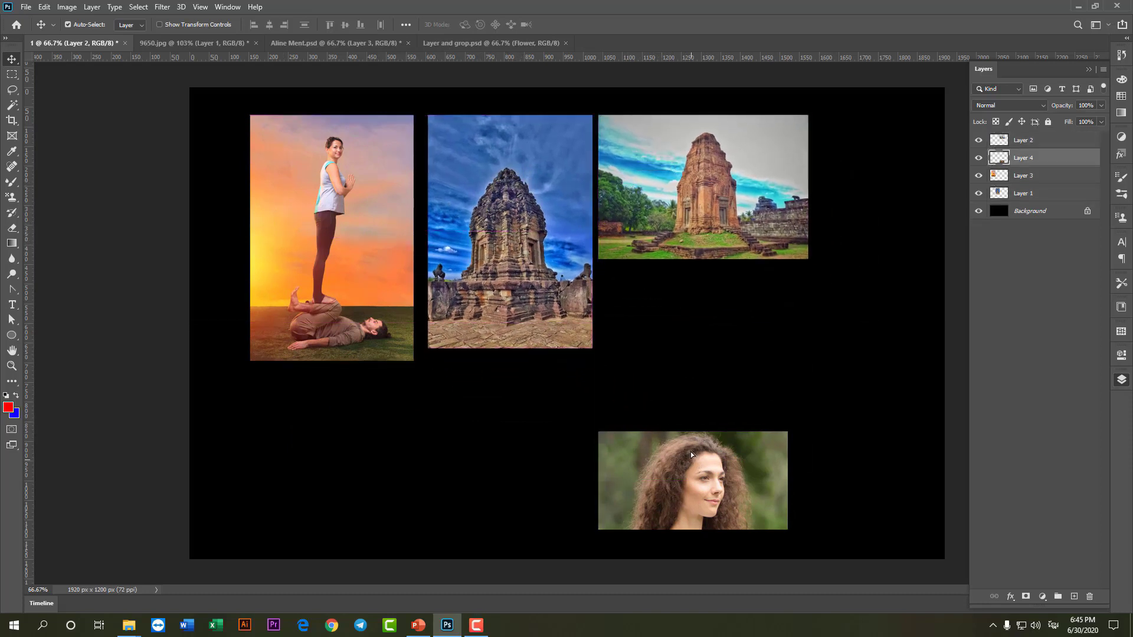
{"action": "left_click_drag", "start_coordinate": [690, 454], "coordinate": [690, 291]}
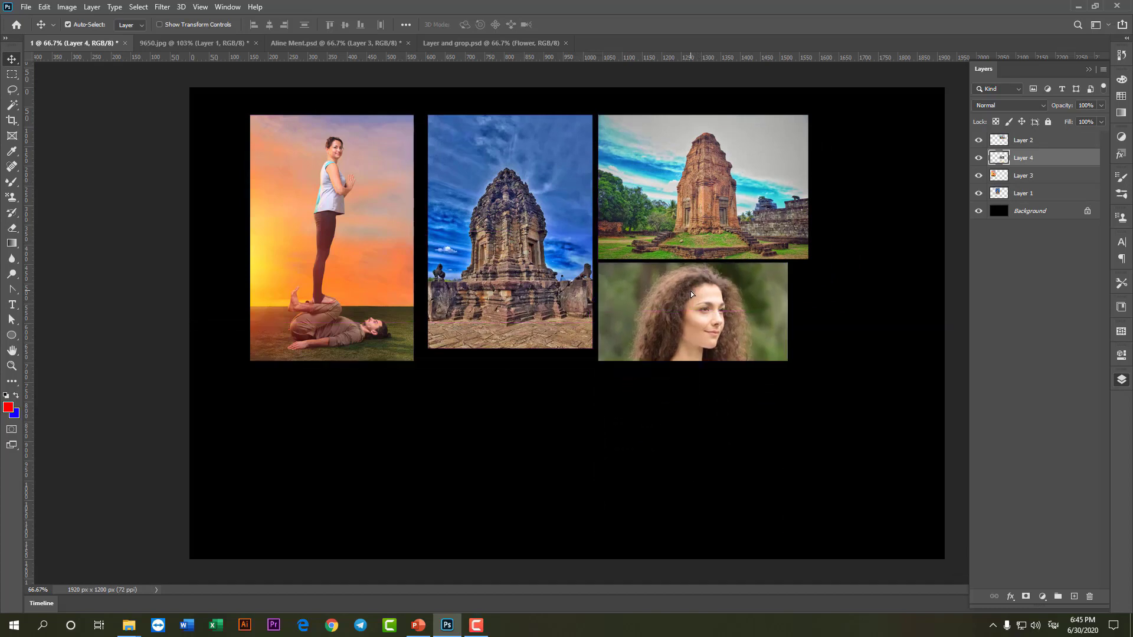
Step: Marquee-select all four photo layers, move them down together, then deselect
{"action": "left_click_drag", "start_coordinate": [838, 403], "coordinate": [372, 192]}
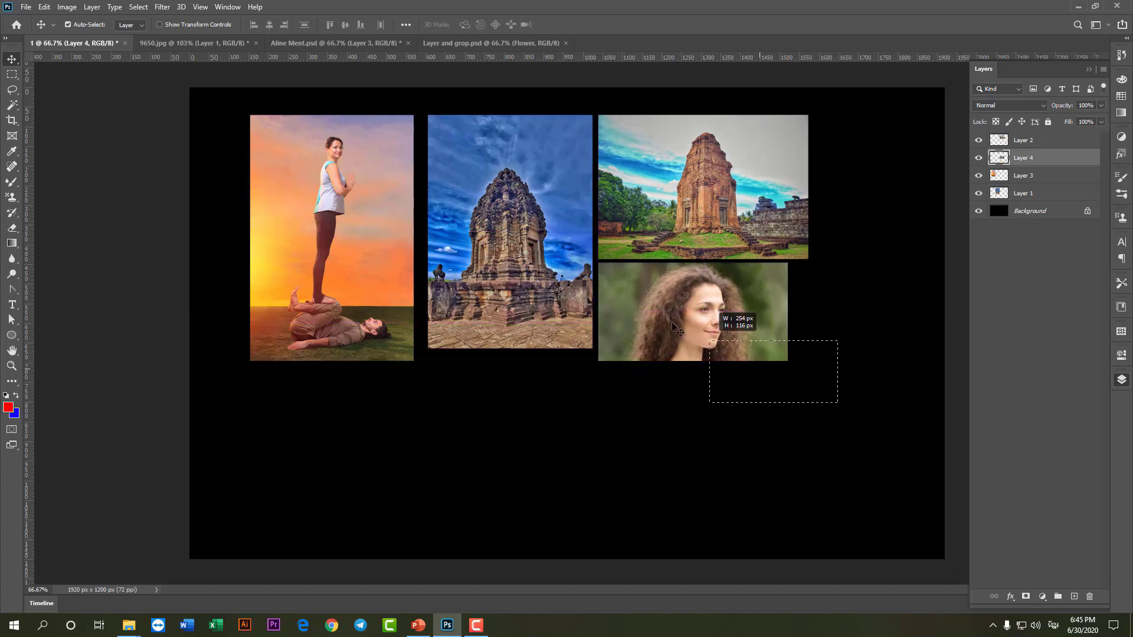
{"action": "left_click_drag", "start_coordinate": [498, 233], "coordinate": [499, 356]}
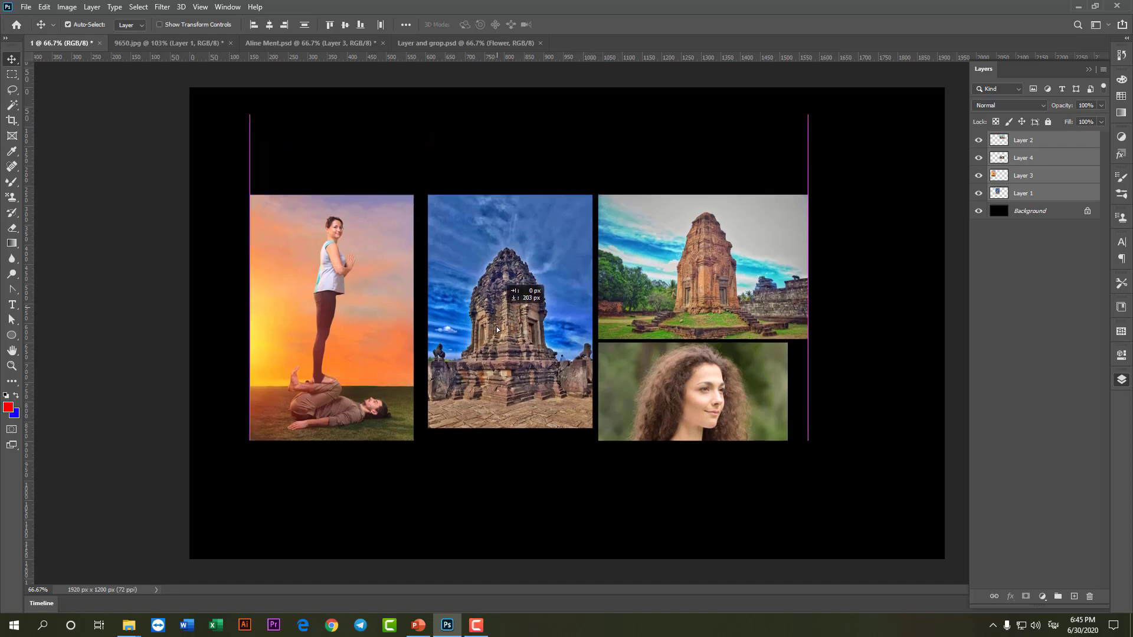
{"action": "left_click", "coordinate": [665, 198]}
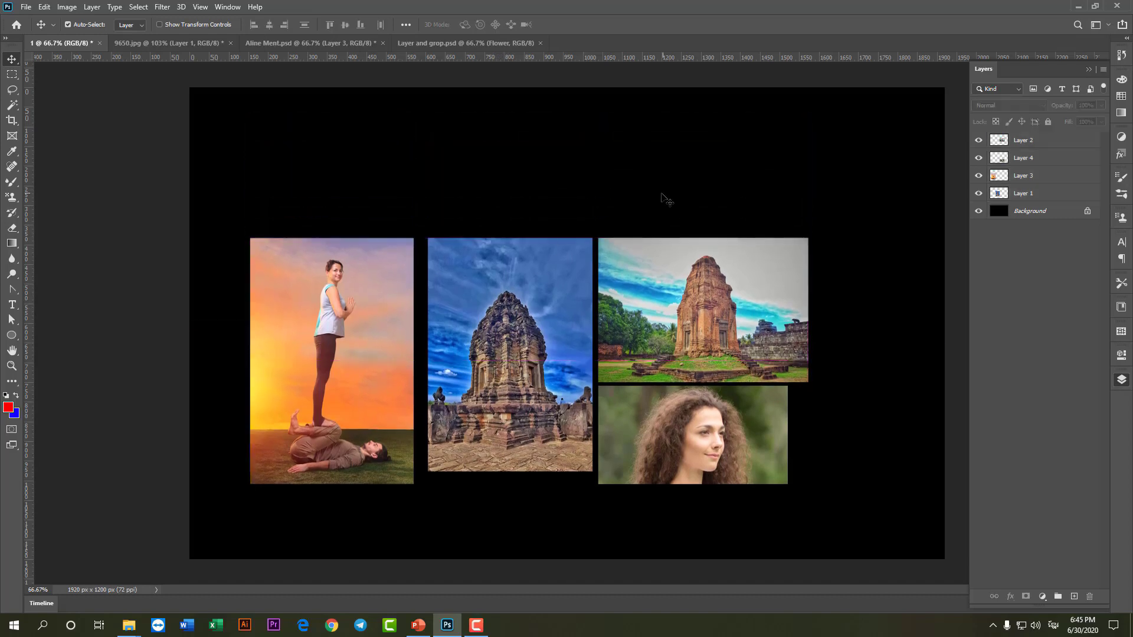
{"action": "left_click", "coordinate": [522, 274]}
{"action": "left_click", "coordinate": [402, 310]}
{"action": "left_click", "coordinate": [528, 310]}
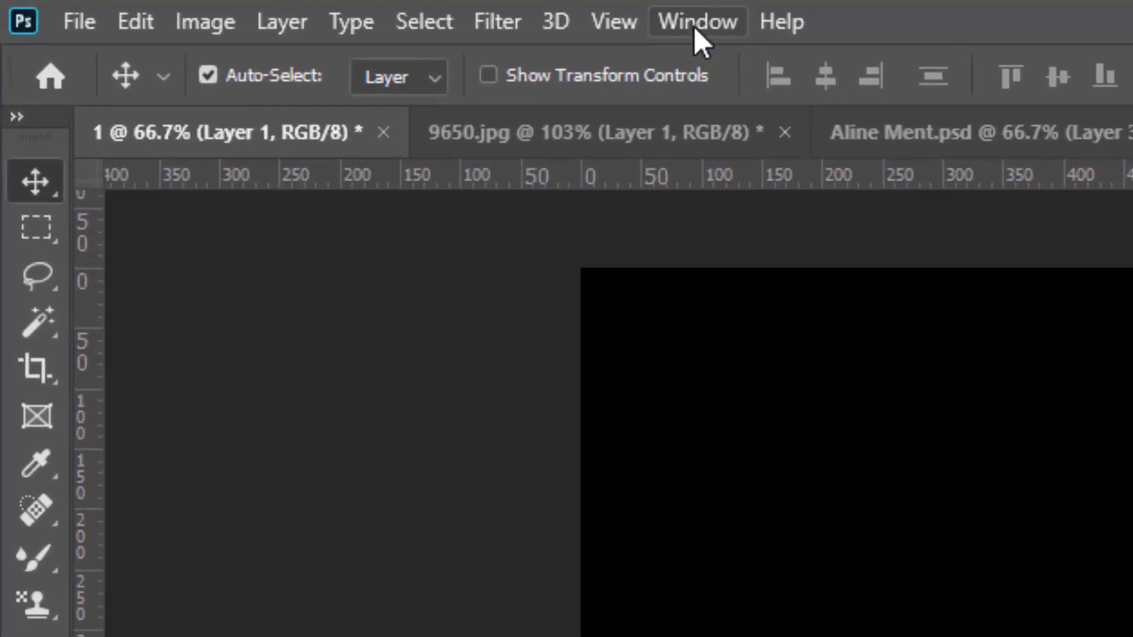
{"action": "left_click", "coordinate": [470, 17]}
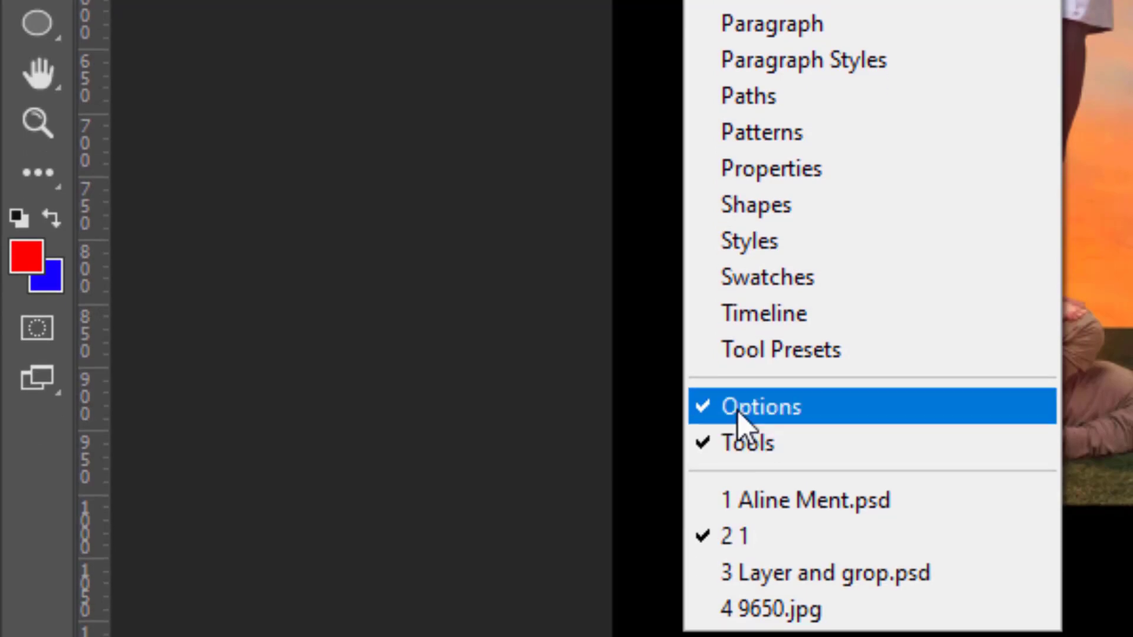
{"action": "left_click", "coordinate": [730, 413]}
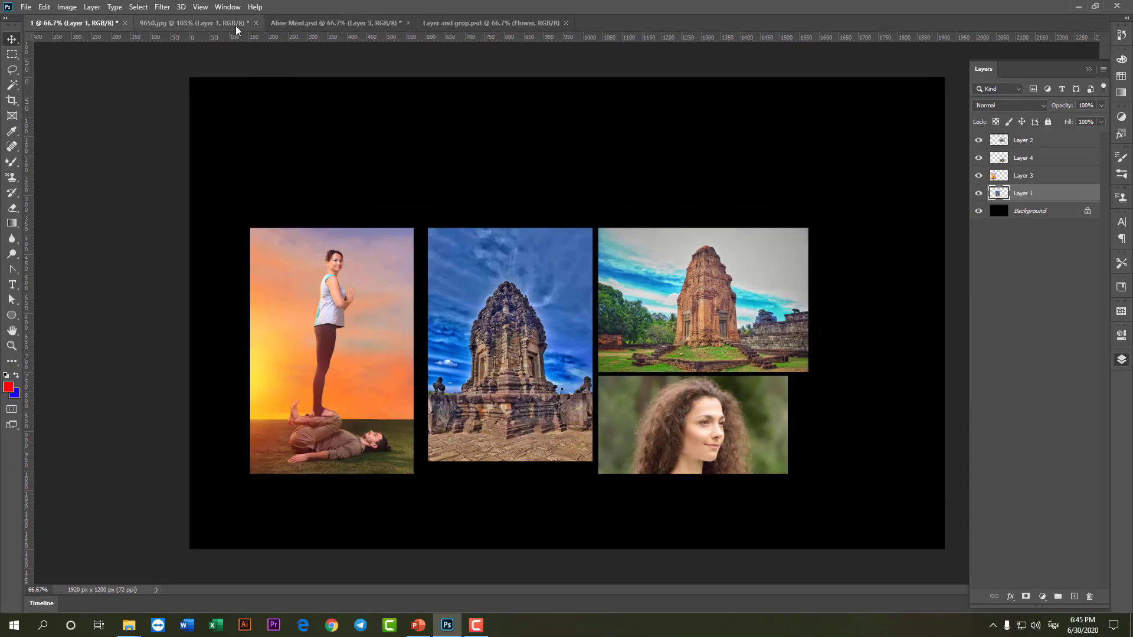
{"action": "left_click", "coordinate": [228, 9]}
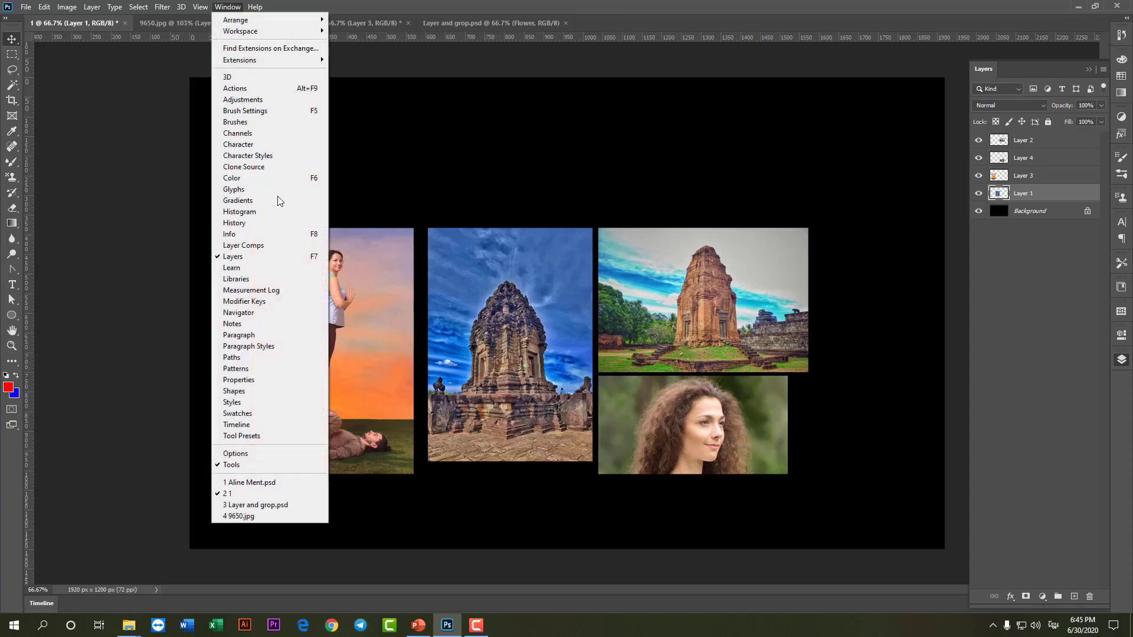
{"action": "left_click", "coordinate": [247, 454]}
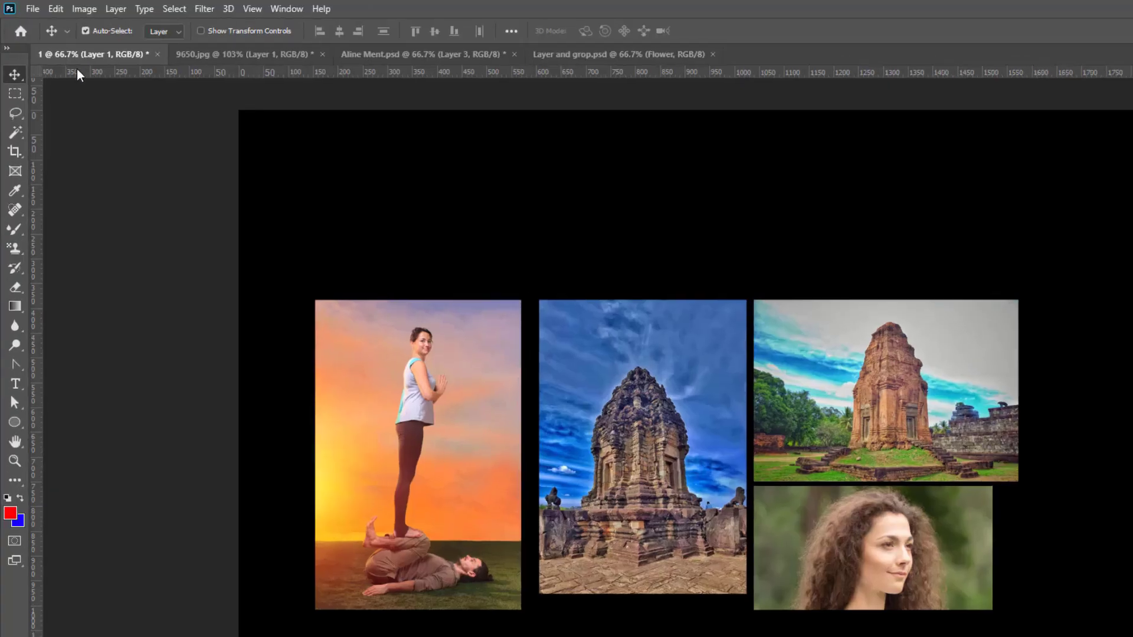
Step: Cycle through the Lasso, Magic Wand, Crop and Eyedropper tools, then return to Move
{"action": "left_click", "coordinate": [16, 114]}
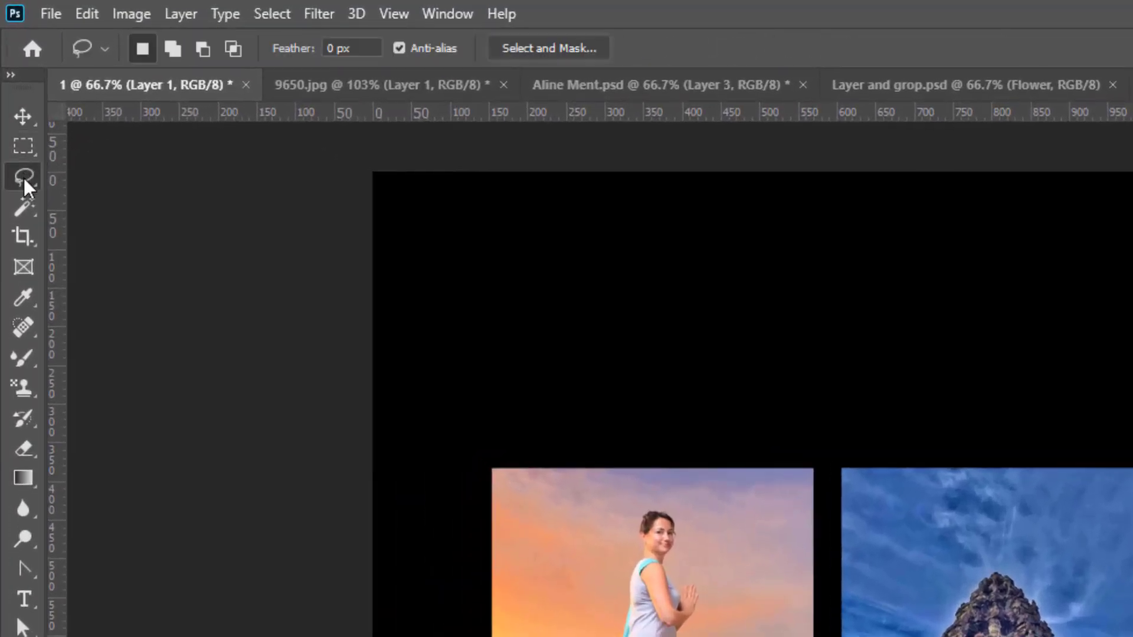
{"action": "left_click", "coordinate": [24, 207]}
{"action": "left_click", "coordinate": [24, 236]}
{"action": "left_click", "coordinate": [23, 297]}
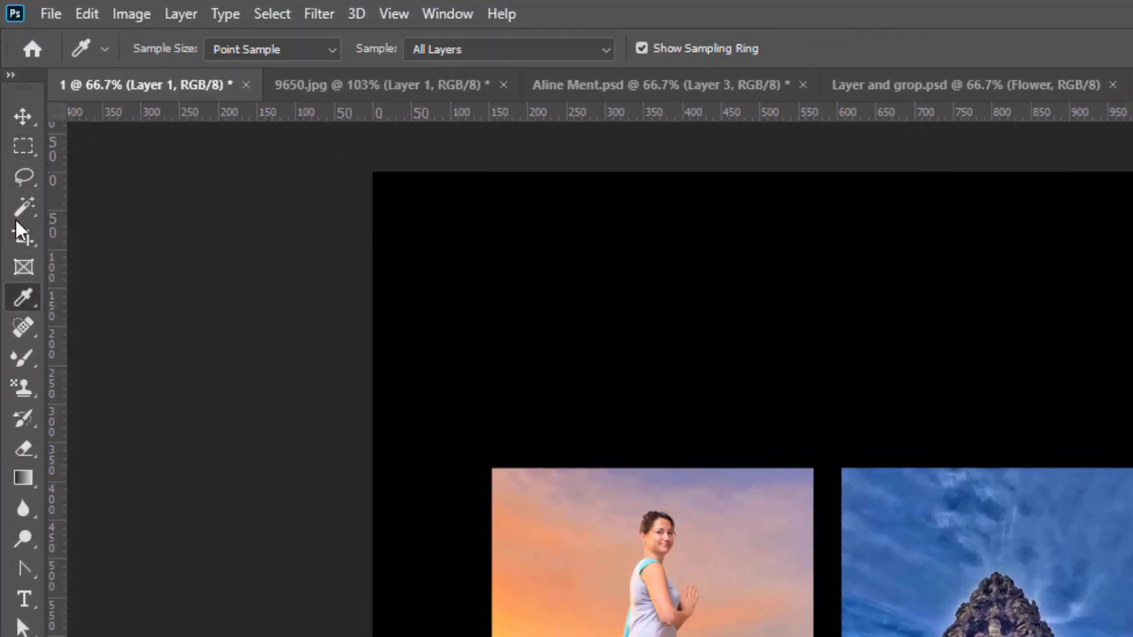
{"action": "left_click", "coordinate": [24, 115]}
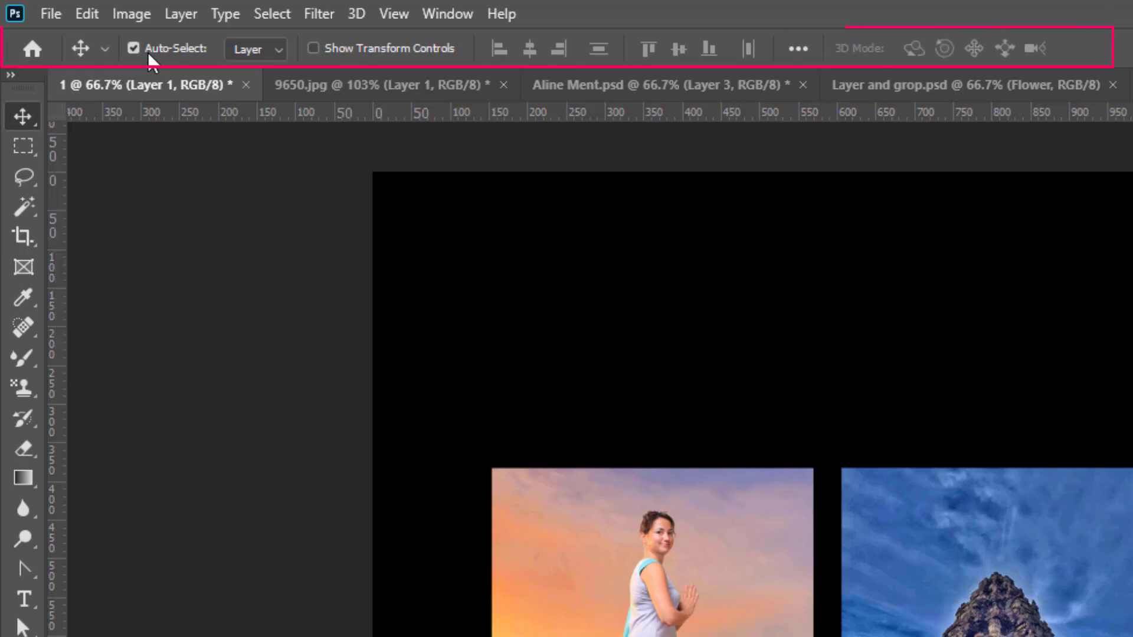
Step: Toggle Auto-Select off and on, keeping it set to pick individual Layers
{"action": "left_click", "coordinate": [148, 52]}
{"action": "left_click", "coordinate": [260, 50]}
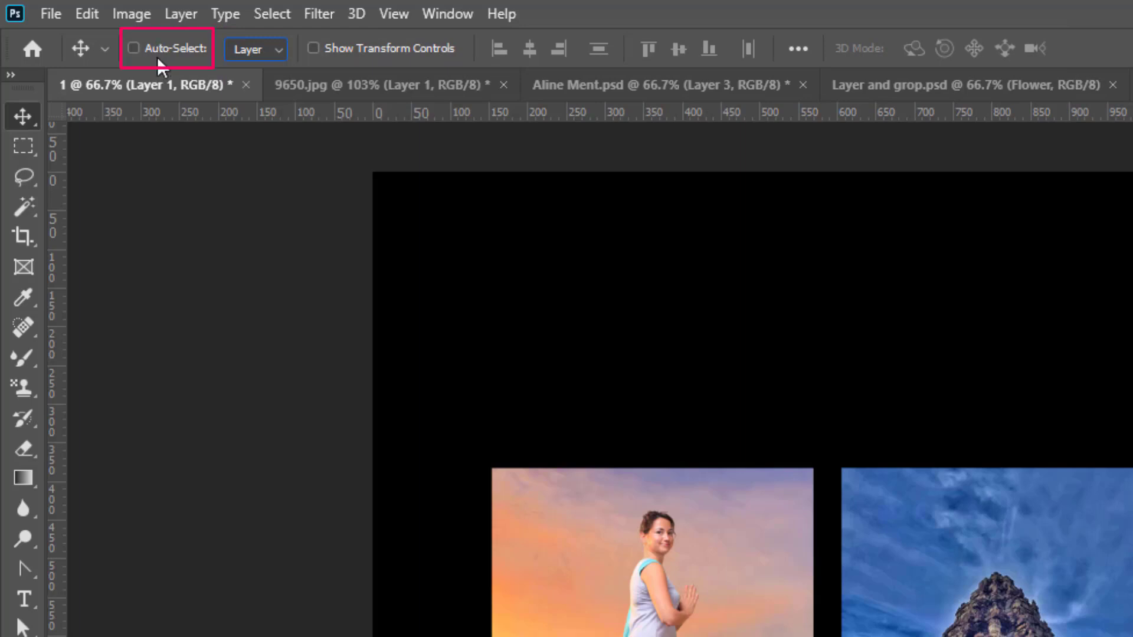
{"action": "left_click", "coordinate": [156, 51]}
{"action": "left_click", "coordinate": [259, 47]}
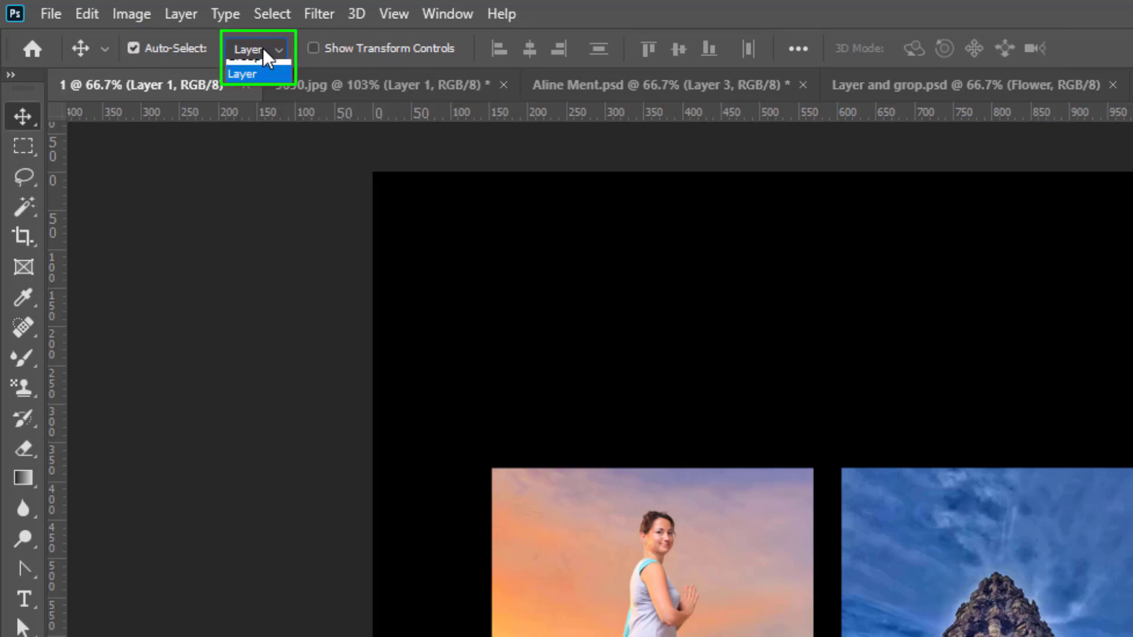
{"action": "left_click", "coordinate": [361, 50]}
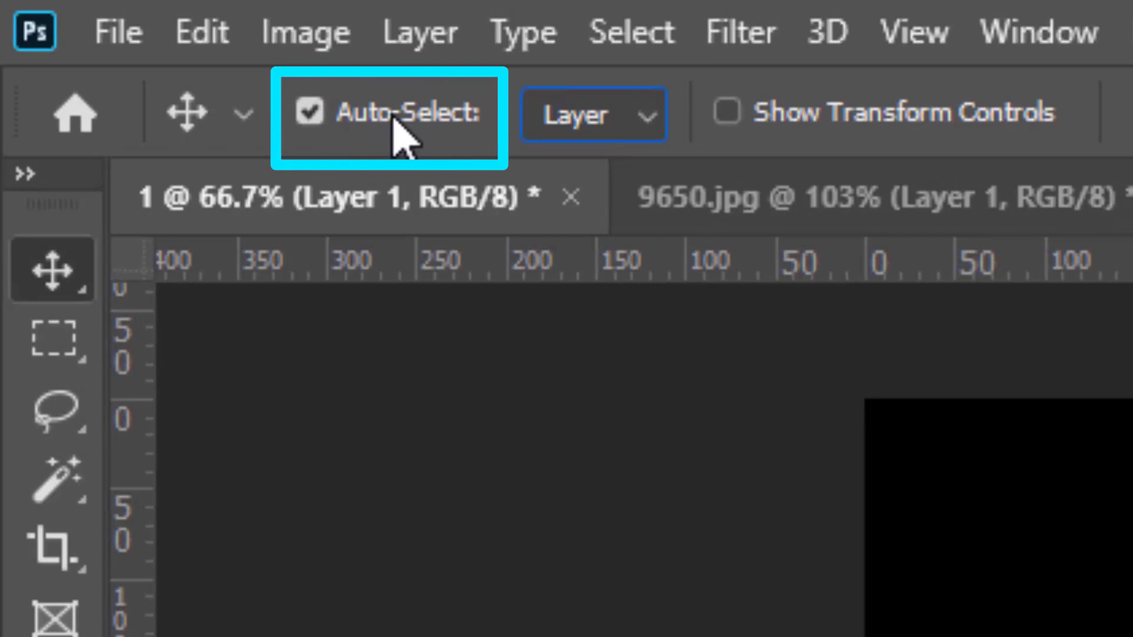
Step: Uncheck Auto-Select and make Layer 3 the active layer in the Layers panel
{"action": "left_click", "coordinate": [329, 121]}
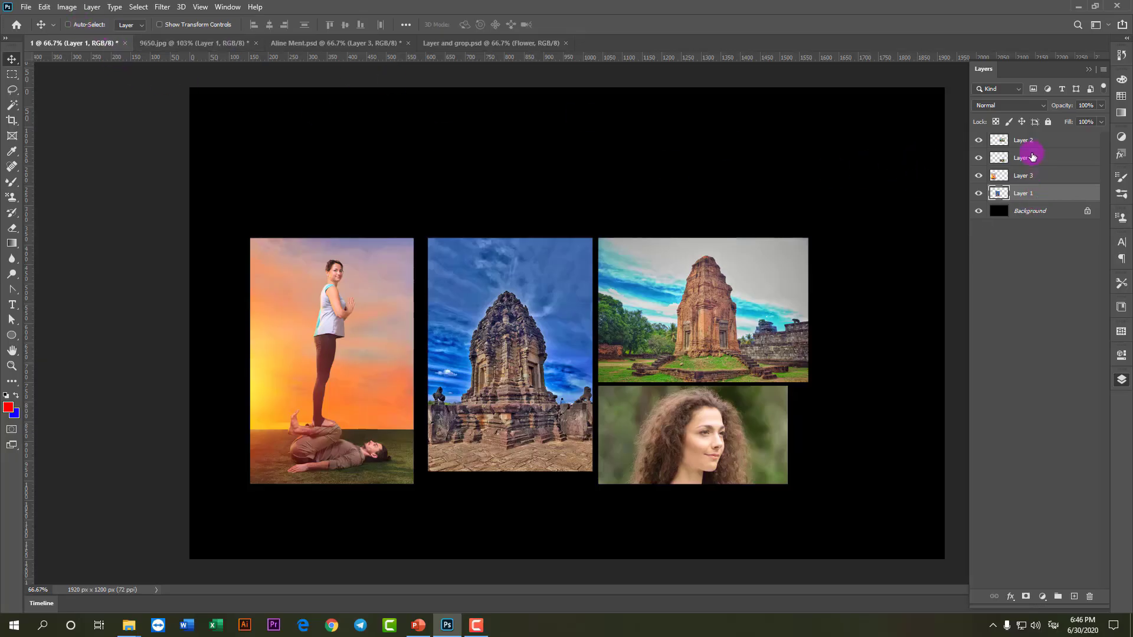
{"action": "left_click", "coordinate": [1028, 142]}
{"action": "left_click", "coordinate": [1028, 180]}
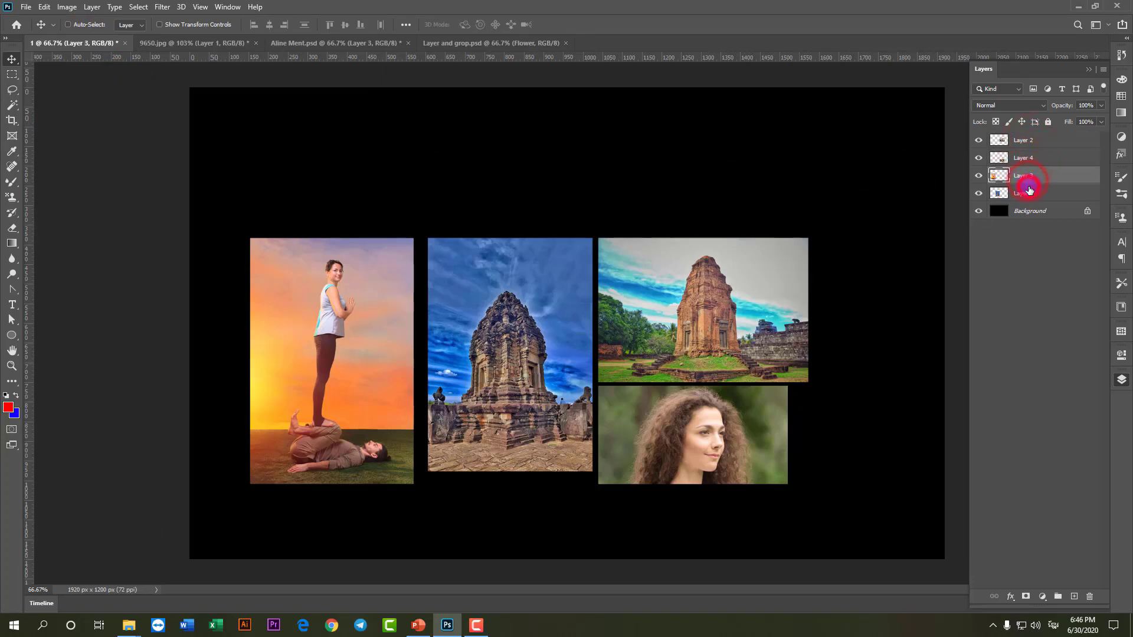
Step: Select Layer 3 and nudge and drag the yoga photo right against the portrait temple photo
{"action": "left_click", "coordinate": [1014, 197]}
{"action": "left_click", "coordinate": [978, 175]}
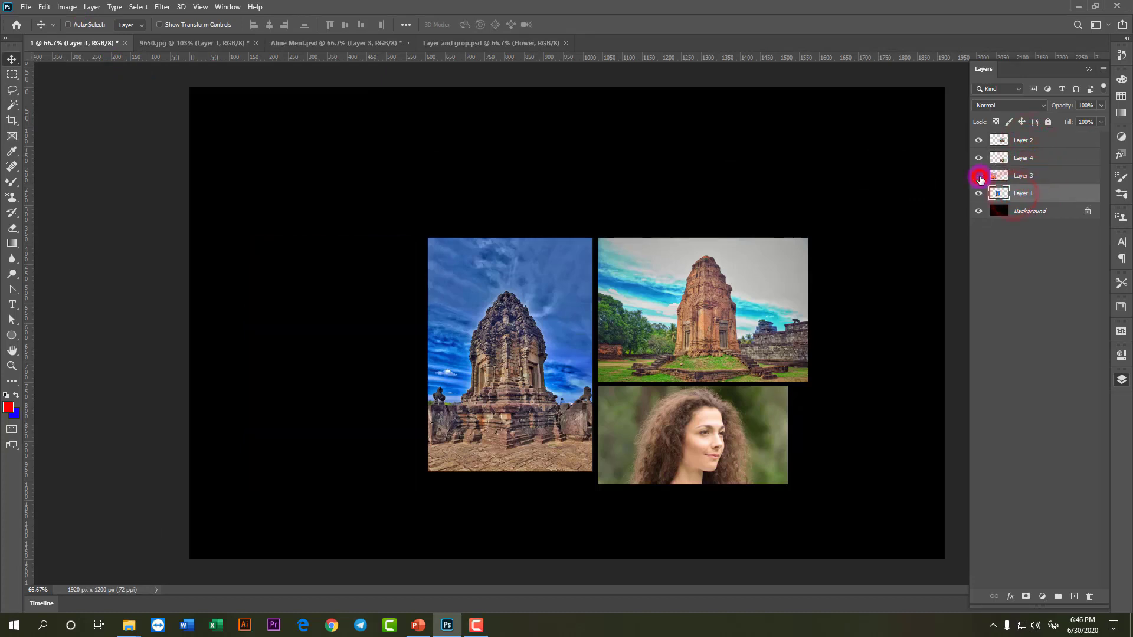
{"action": "left_click", "coordinate": [1003, 179]}
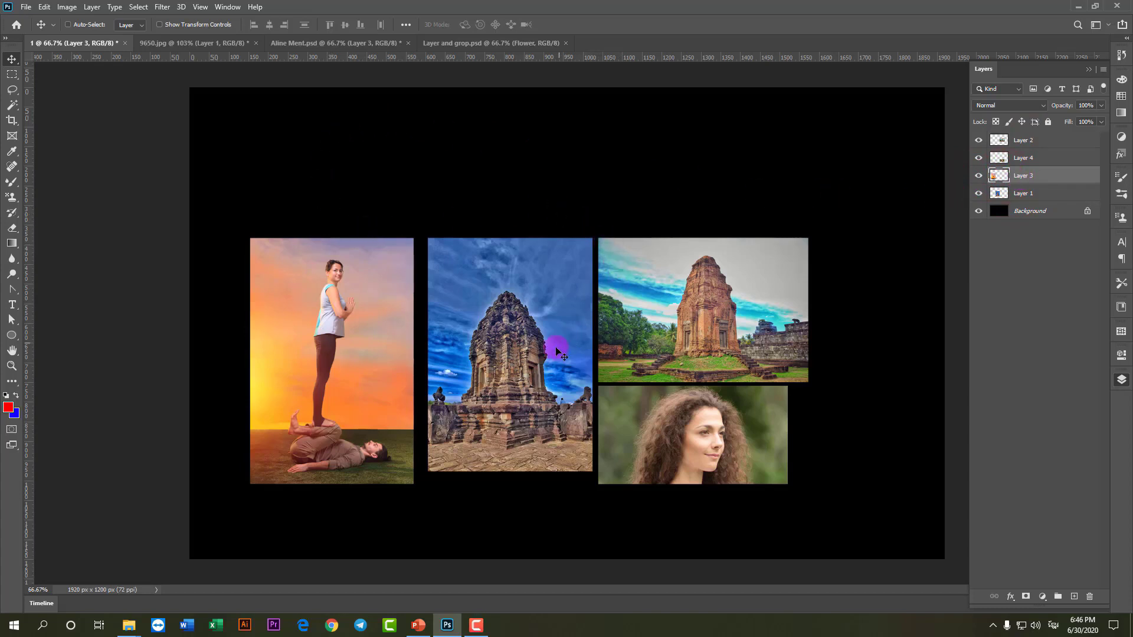
{"action": "key", "text": "shift+Up"}
{"action": "key", "text": "shift+Up"}
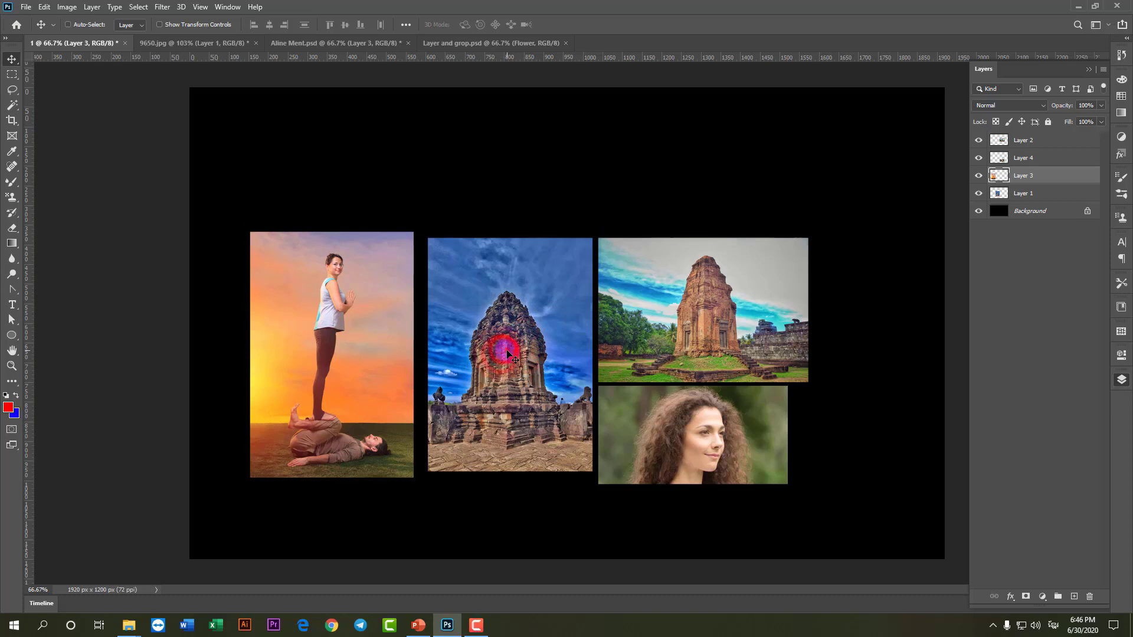
{"action": "mouse_move", "coordinate": [508, 353]}
{"action": "left_mouse_down"}
{"action": "mouse_move", "coordinate": [511, 342]}
{"action": "mouse_move", "coordinate": [385, 328]}
{"action": "left_mouse_up"}
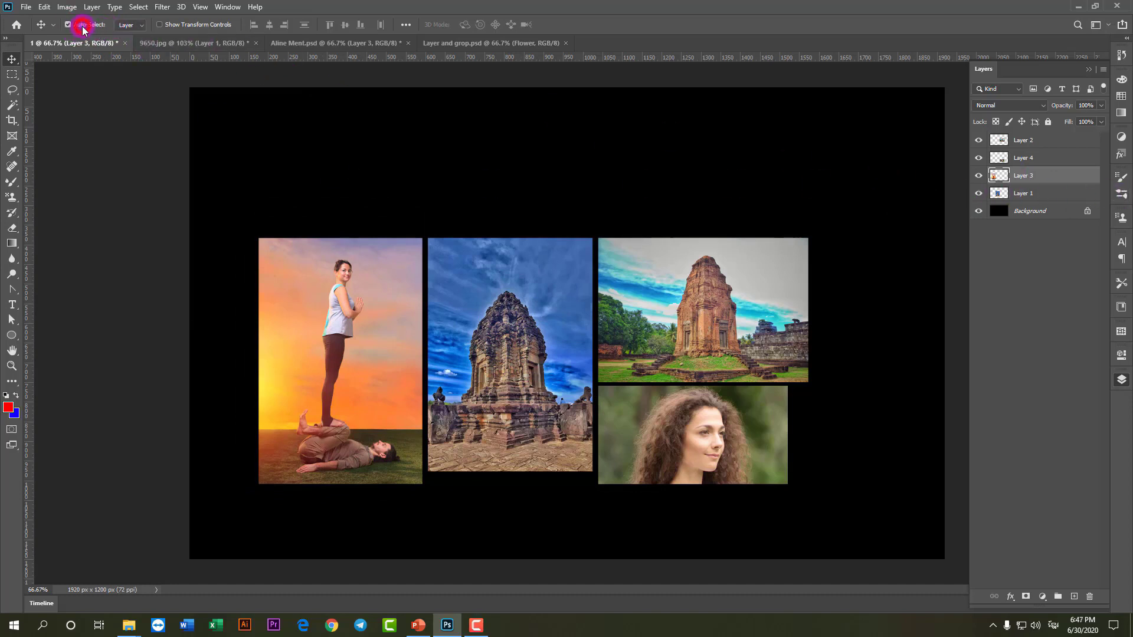
Step: Raise the middle temple, yoga and right temple photos to a shared top edge
{"action": "left_click_drag", "start_coordinate": [507, 316], "coordinate": [507, 257]}
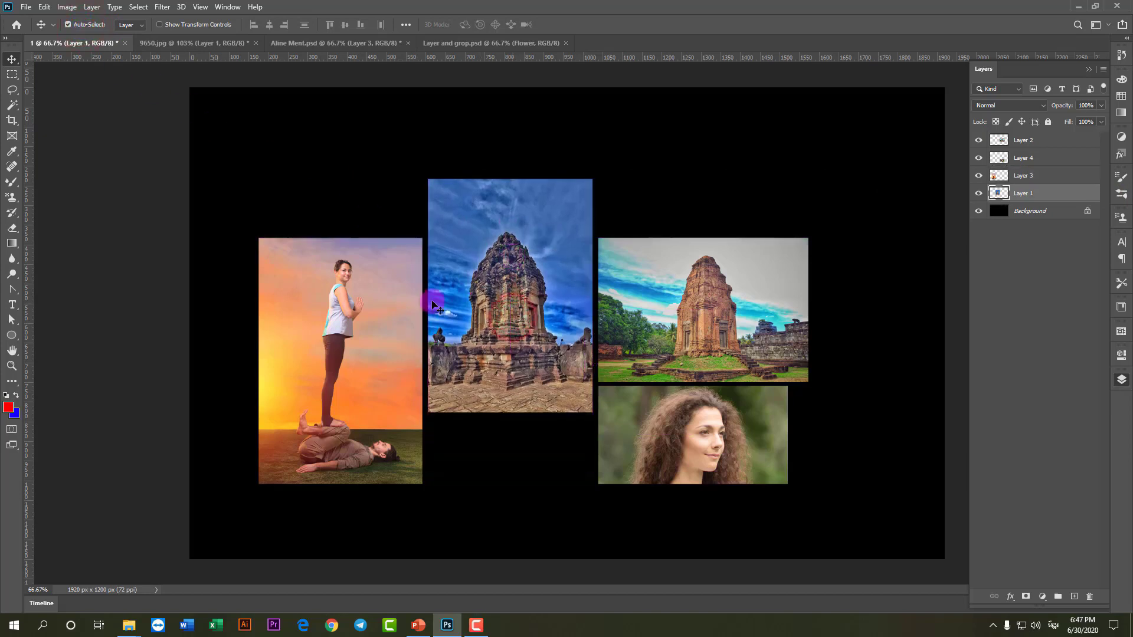
{"action": "left_click_drag", "start_coordinate": [386, 319], "coordinate": [374, 261]}
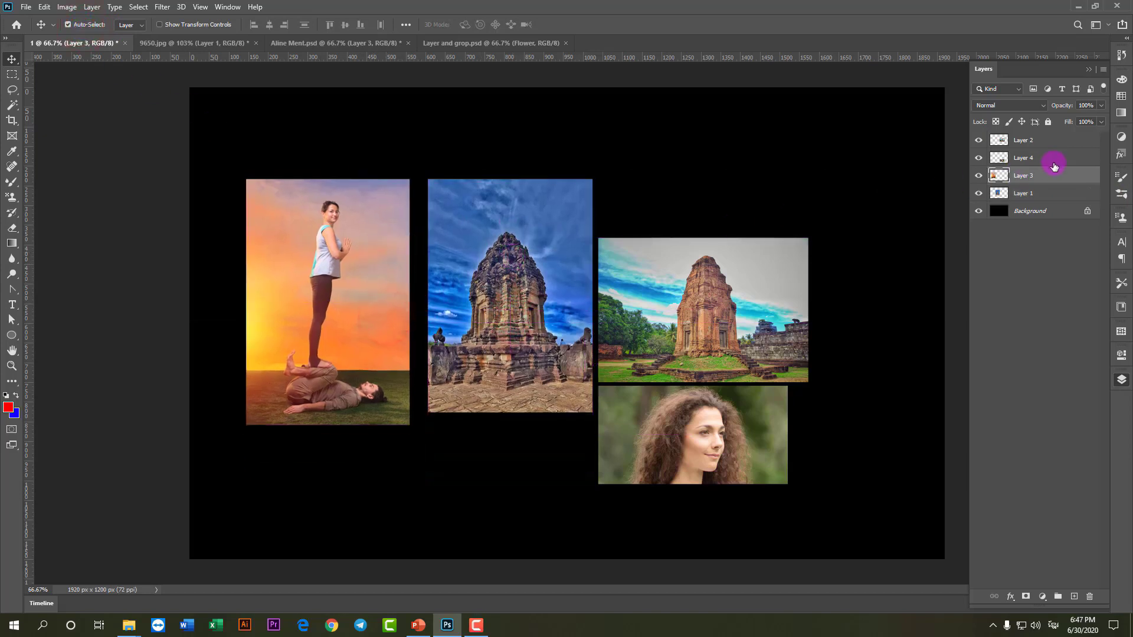
{"action": "left_click_drag", "start_coordinate": [765, 306], "coordinate": [765, 287]}
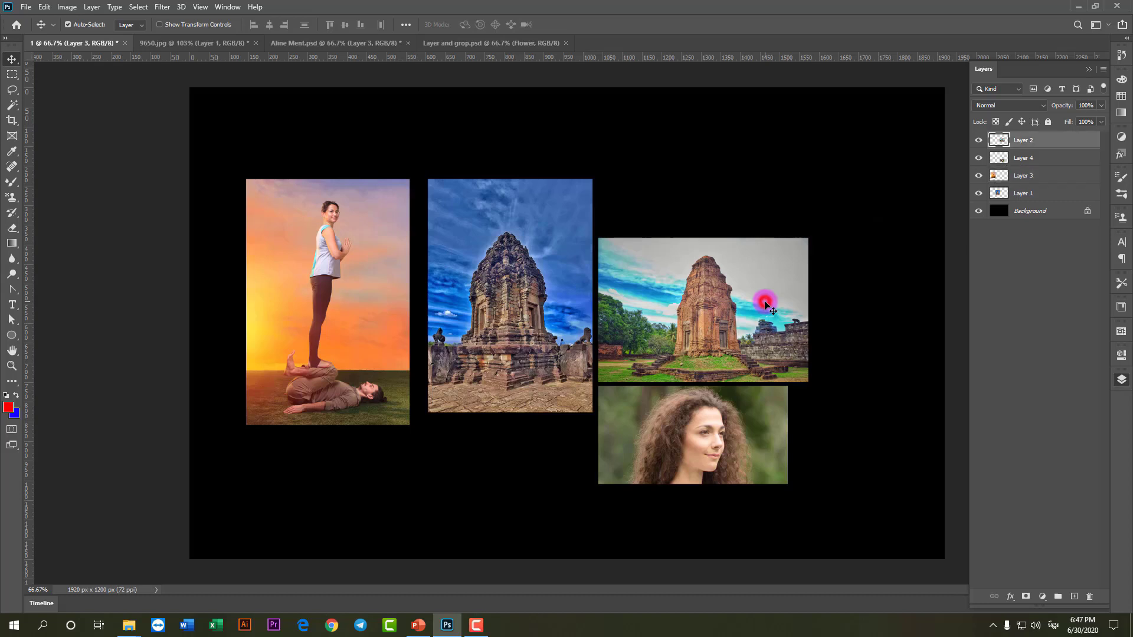
Step: Reposition the face photo lower beneath the right temple and nudge it right
{"action": "left_click_drag", "start_coordinate": [747, 422], "coordinate": [746, 433]}
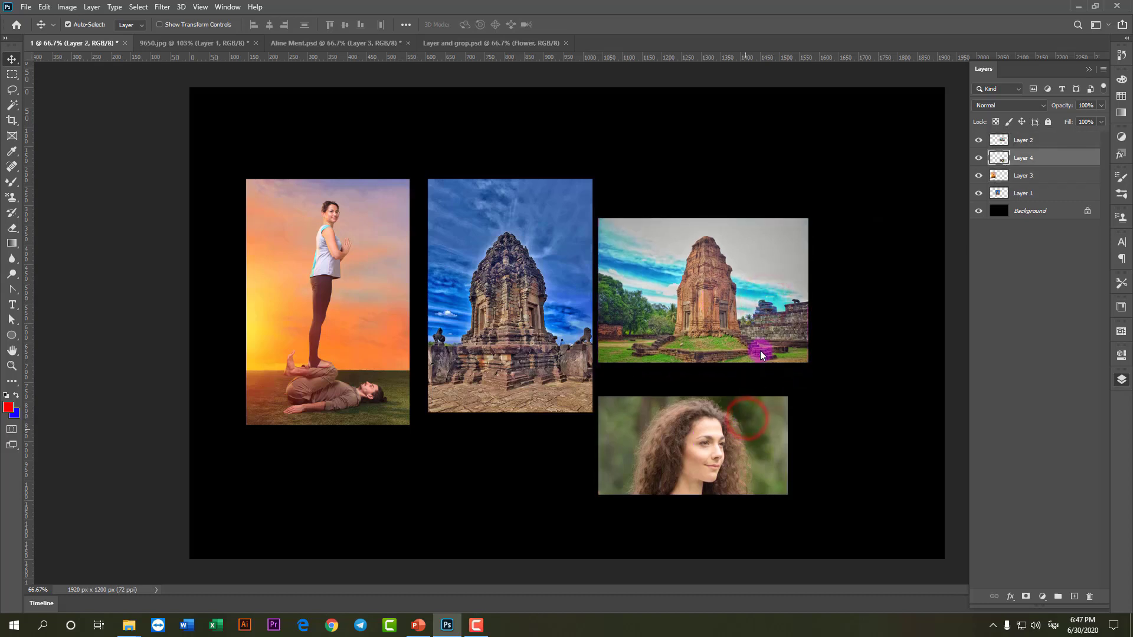
{"action": "left_click_drag", "start_coordinate": [767, 312], "coordinate": [769, 272]}
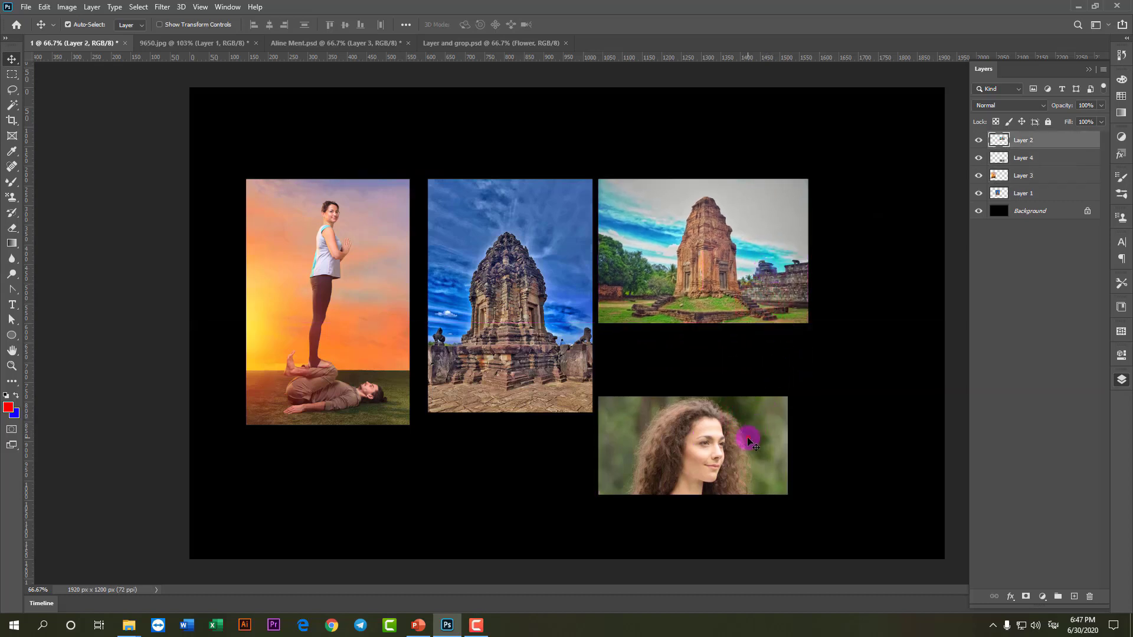
{"action": "left_click_drag", "start_coordinate": [750, 430], "coordinate": [750, 367]}
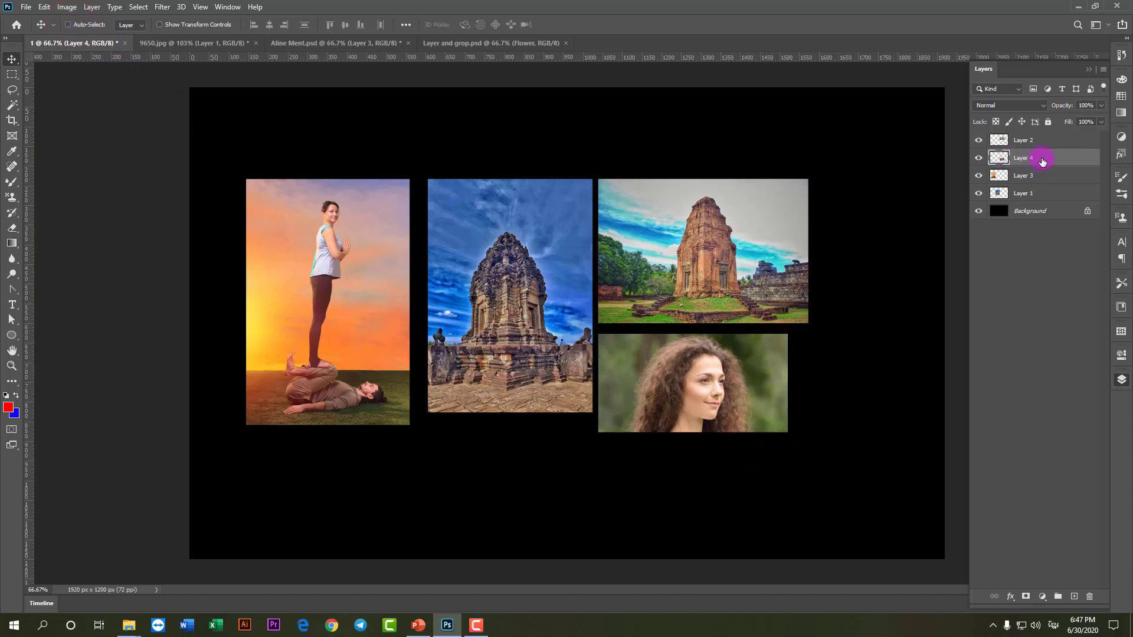
{"action": "left_click_drag", "start_coordinate": [893, 305], "coordinate": [904, 341]}
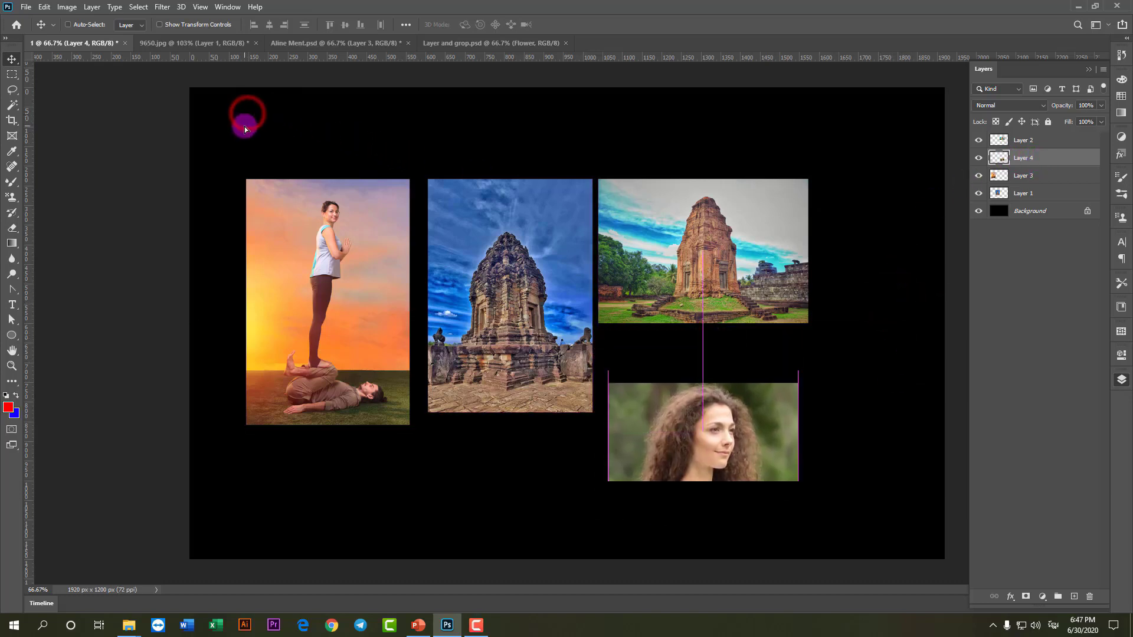
{"action": "left_click_drag", "start_coordinate": [903, 342], "coordinate": [247, 113]}
{"action": "key", "text": "Right"}
{"action": "key", "text": "Right"}
{"action": "key", "text": "Right"}
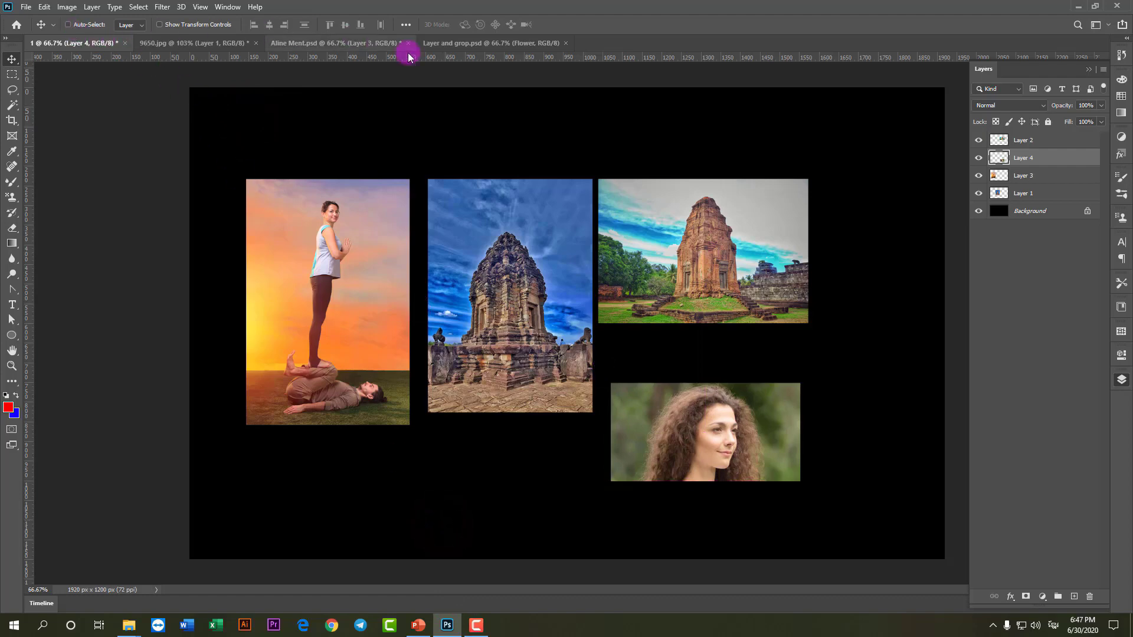
Step: In Aline Ment.psd, turn on Auto-Select and move the black line slightly down and right
{"action": "left_click", "coordinate": [494, 45]}
{"action": "left_click", "coordinate": [291, 45]}
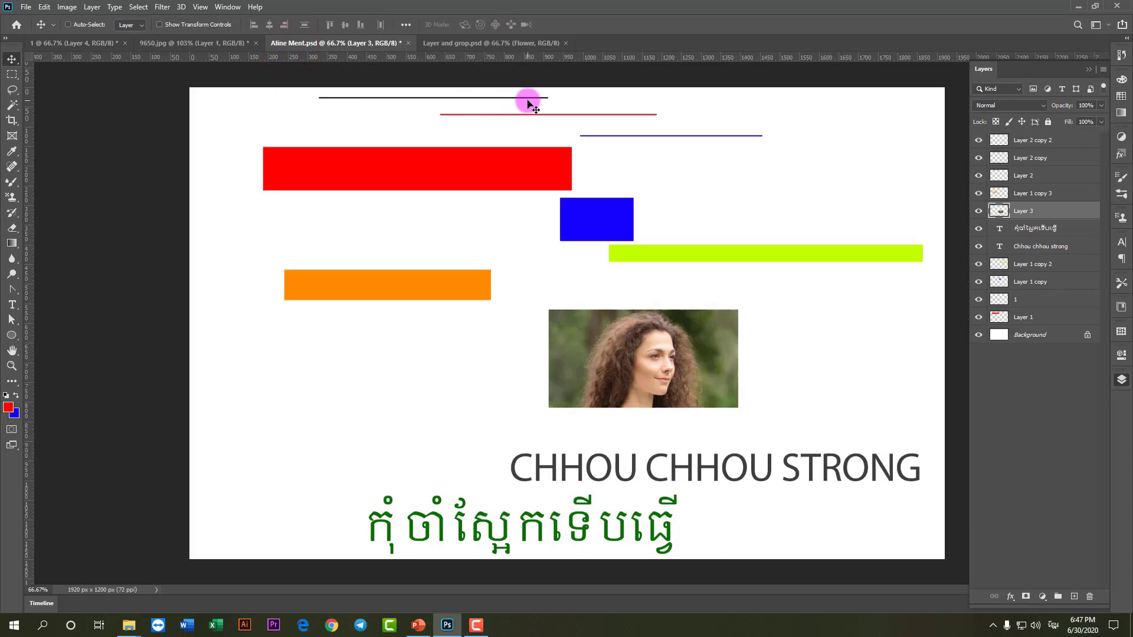
{"action": "left_click", "coordinate": [84, 24]}
{"action": "left_click_drag", "start_coordinate": [445, 102], "coordinate": [454, 111]}
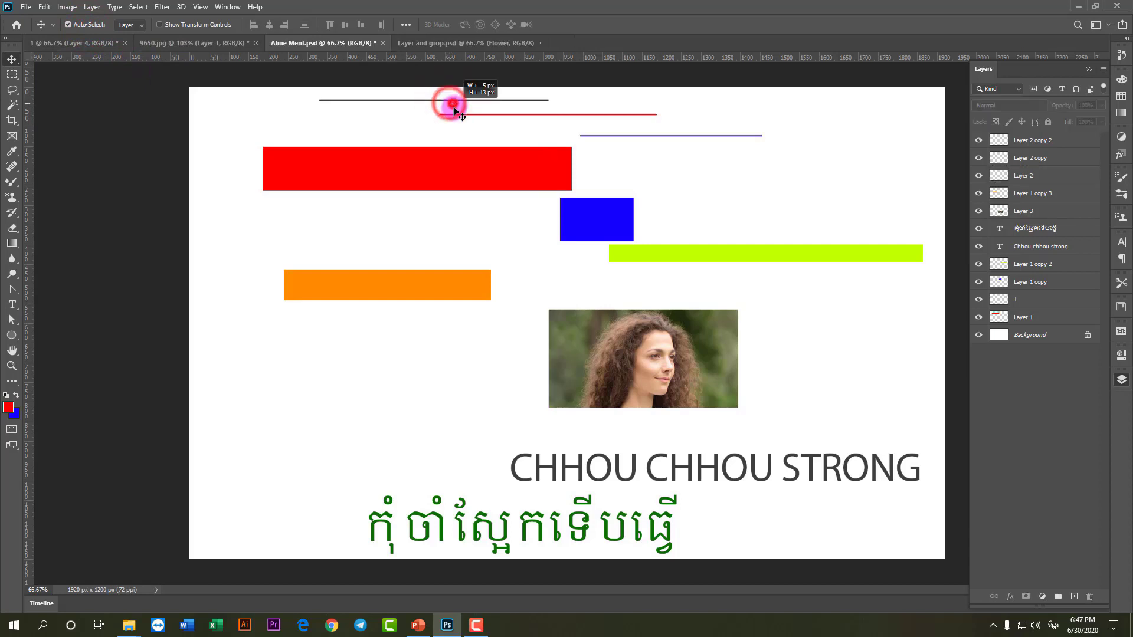
Step: With Auto-Select off, select the blue line's layer and move the line lower and right
{"action": "left_click", "coordinate": [978, 141]}
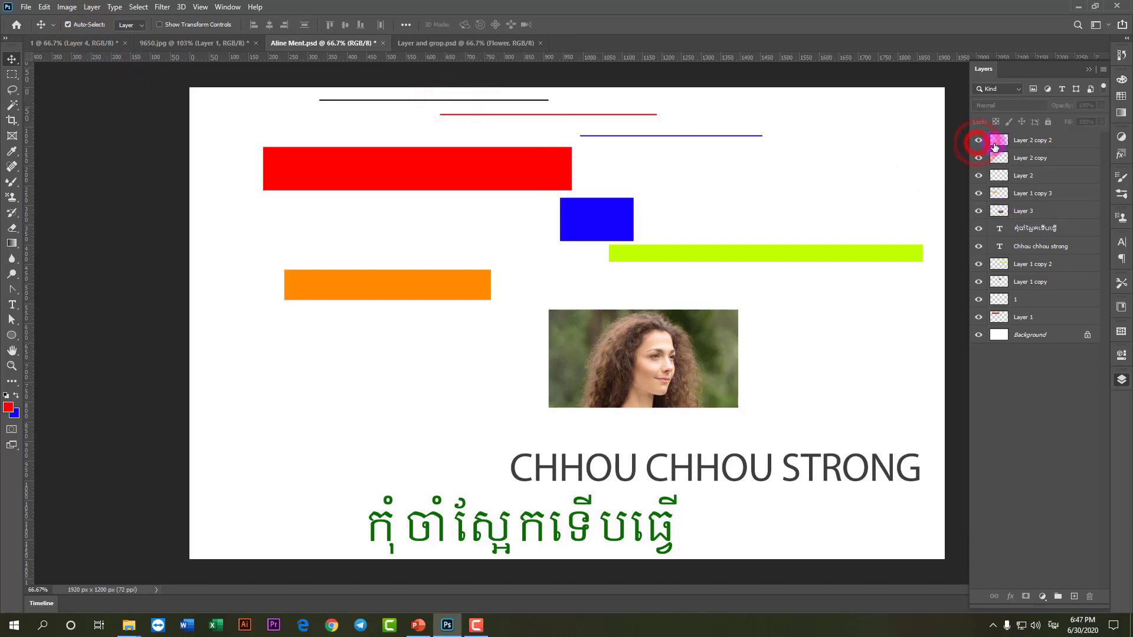
{"action": "left_click", "coordinate": [999, 140]}
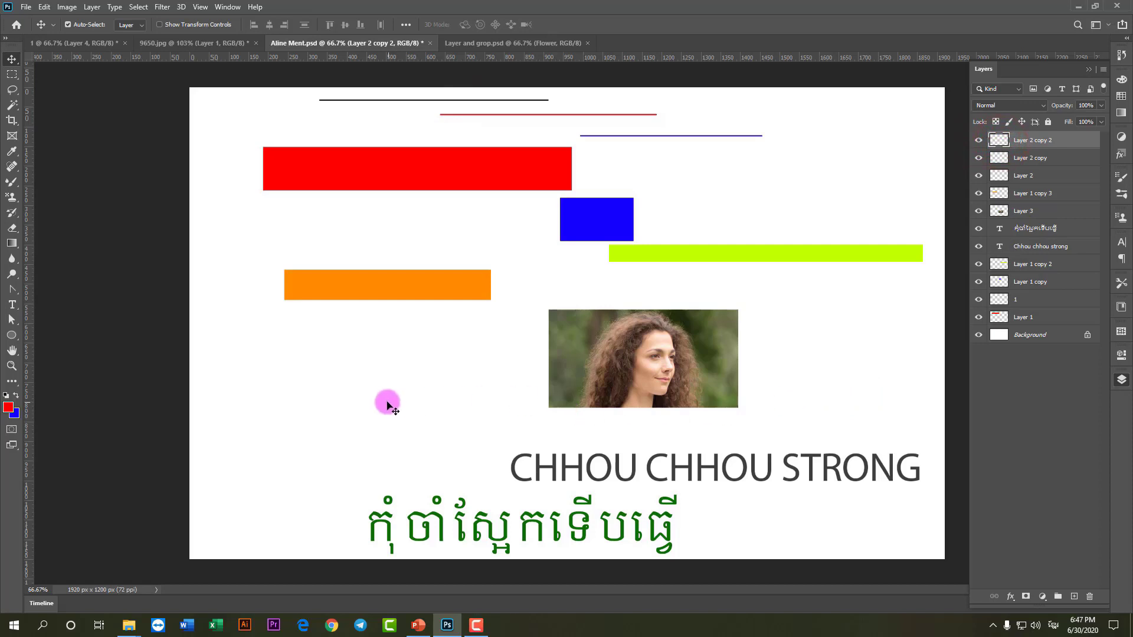
{"action": "left_click", "coordinate": [388, 400]}
{"action": "left_click", "coordinate": [68, 24]}
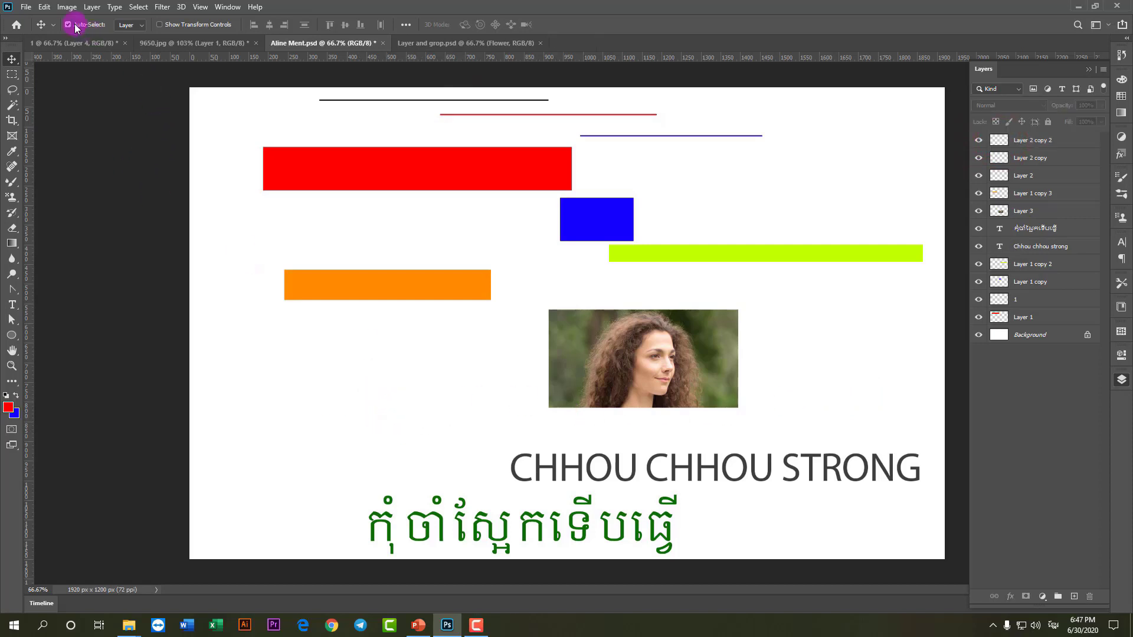
{"action": "left_click", "coordinate": [1015, 144]}
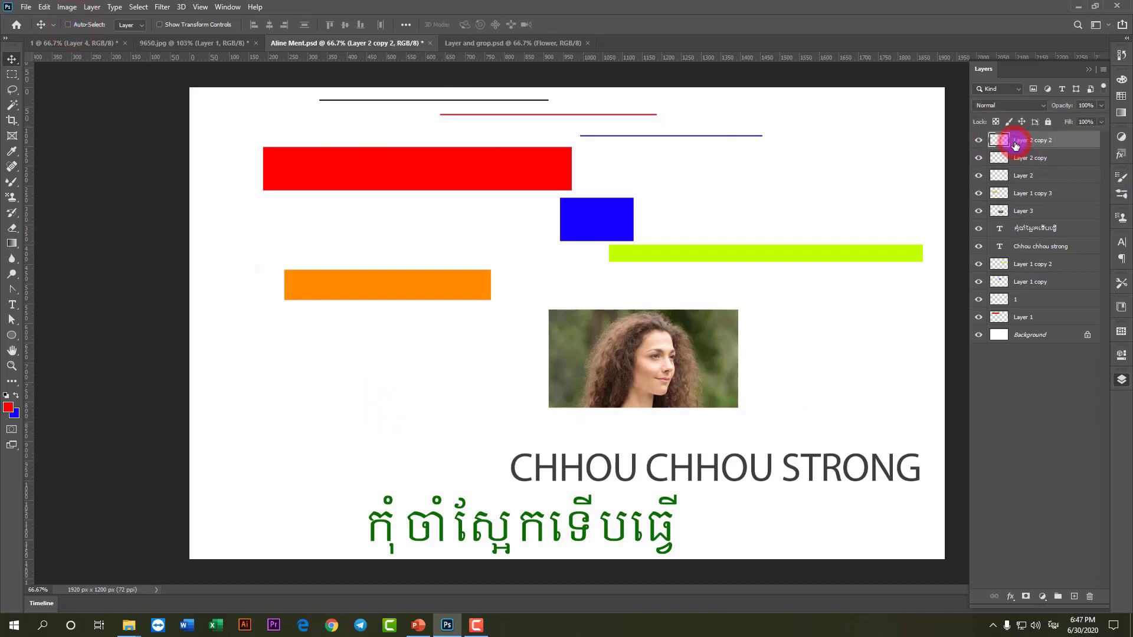
{"action": "mouse_move", "coordinate": [319, 404]}
{"action": "left_mouse_down"}
{"action": "mouse_move", "coordinate": [306, 425]}
{"action": "mouse_move", "coordinate": [327, 449]}
{"action": "mouse_move", "coordinate": [330, 433]}
{"action": "left_mouse_up"}
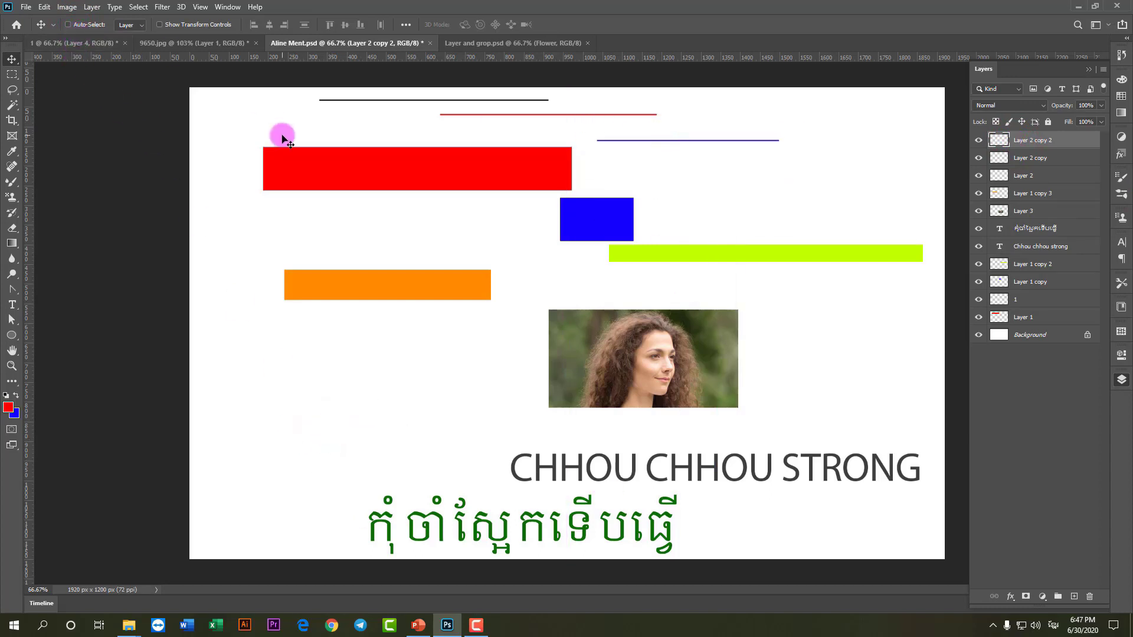
{"action": "left_click_drag", "start_coordinate": [653, 358], "coordinate": [665, 369]}
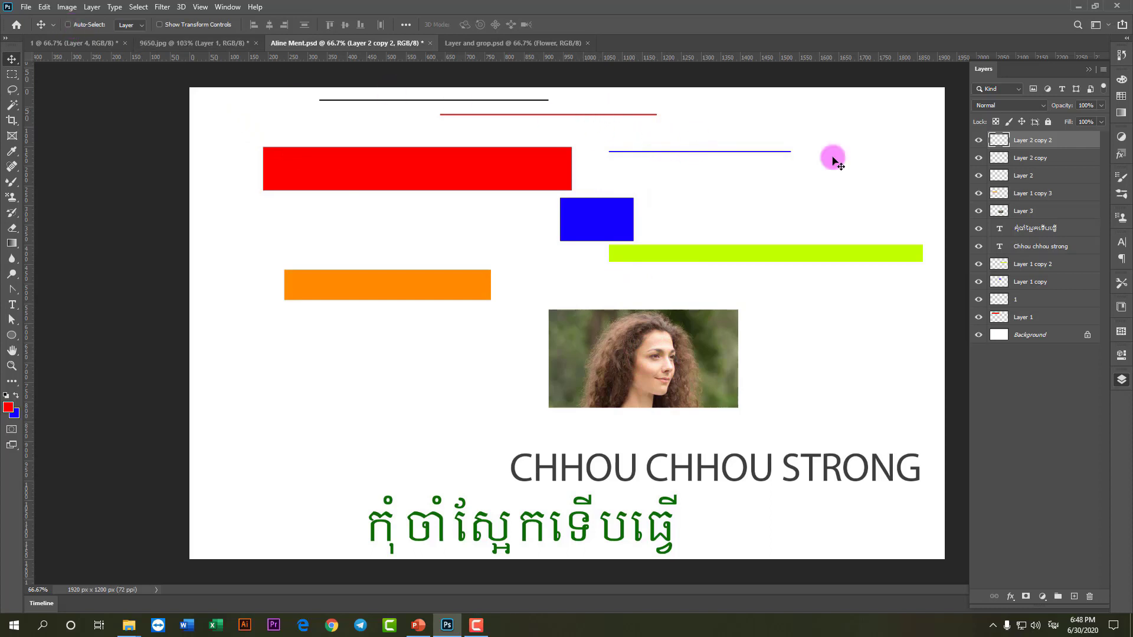
Step: Select the red line's layer, Layer 2 copy, and shift the red line slightly right
{"action": "left_click", "coordinate": [980, 158]}
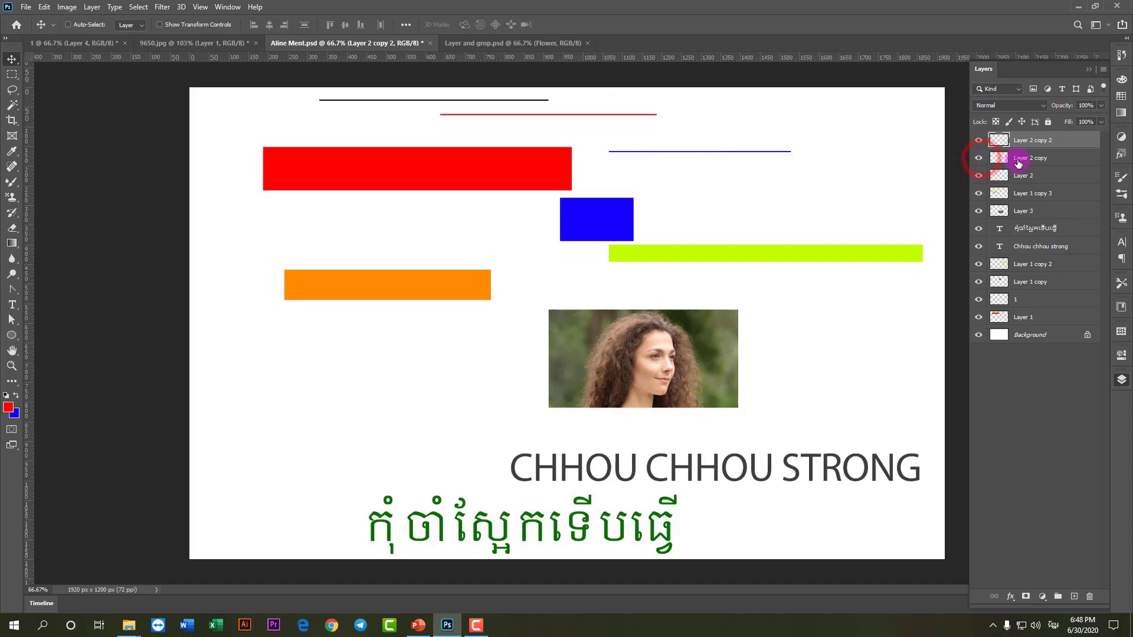
{"action": "left_click", "coordinate": [1014, 158]}
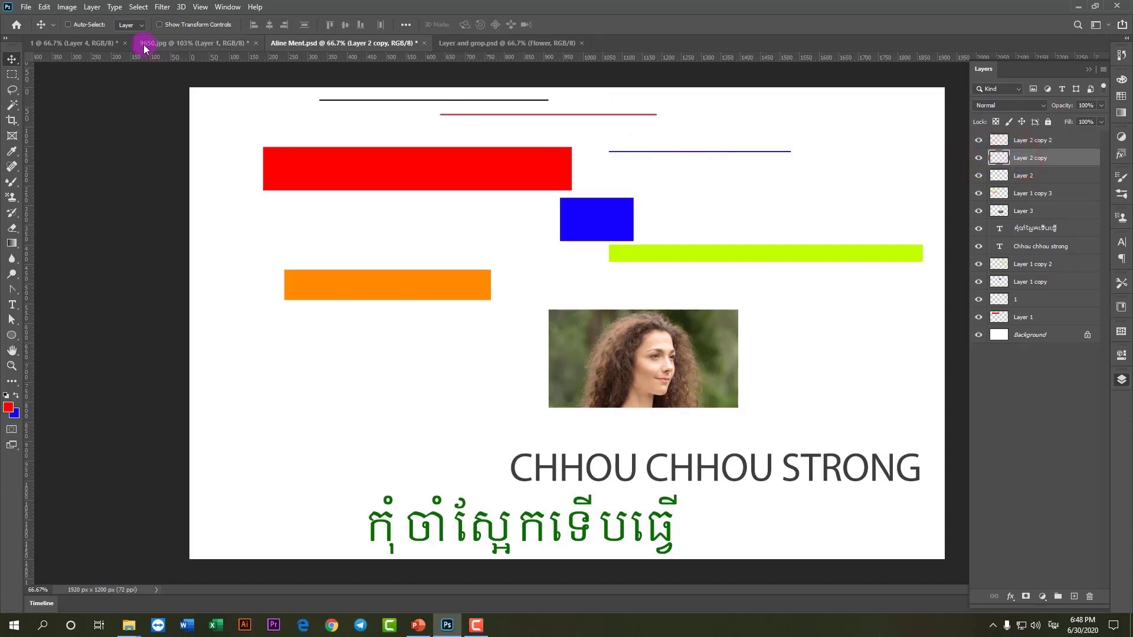
{"action": "left_click_drag", "start_coordinate": [859, 433], "coordinate": [878, 438]}
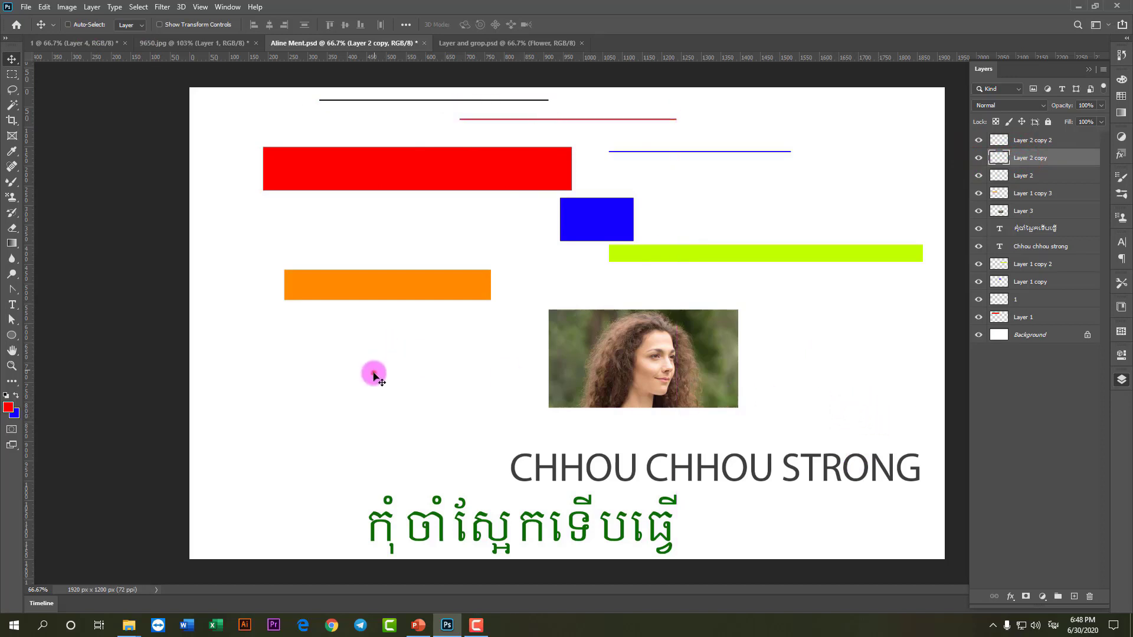
{"action": "left_click_drag", "start_coordinate": [372, 371], "coordinate": [380, 373]}
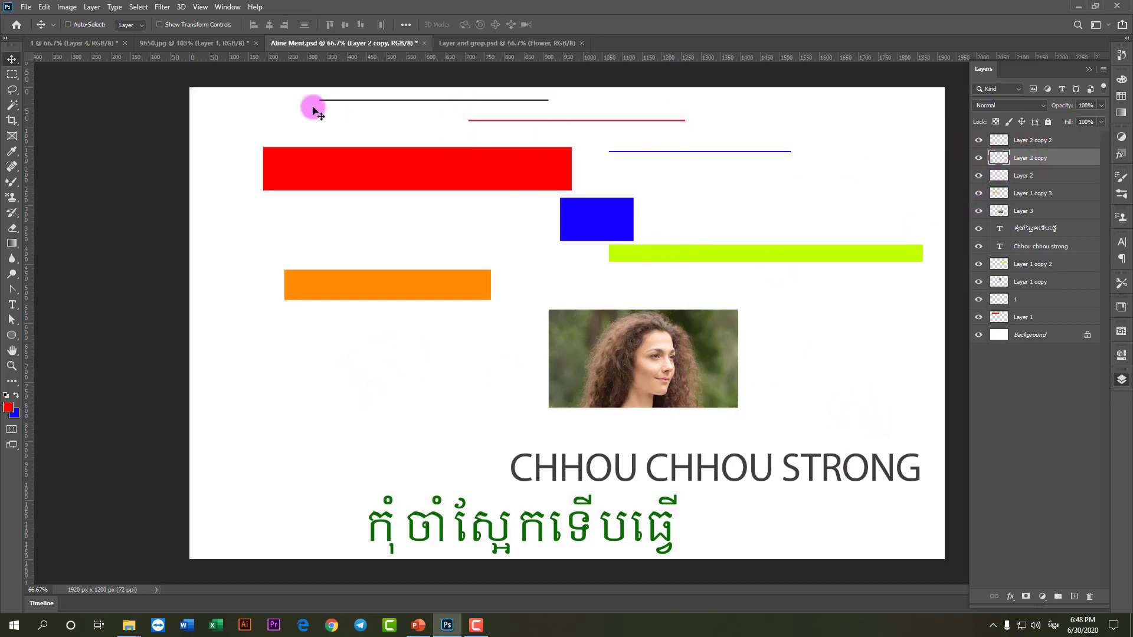
Step: Re-enable Auto-Select and nudge the orange, lime and red bars and the blue square
{"action": "left_click", "coordinate": [68, 24]}
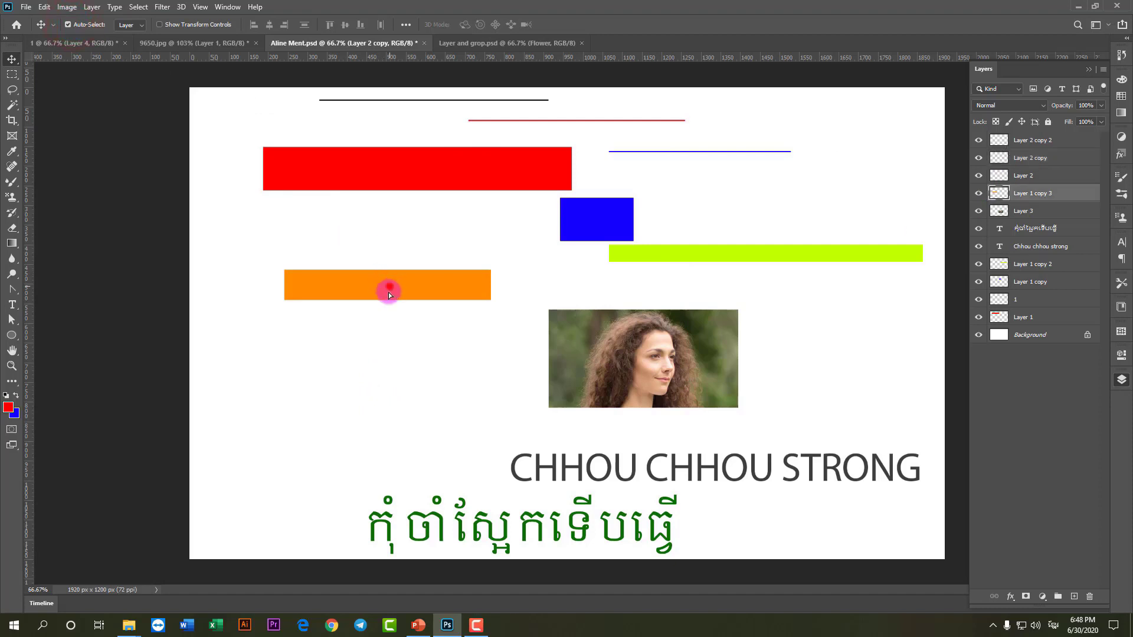
{"action": "left_click_drag", "start_coordinate": [387, 289], "coordinate": [382, 289]}
{"action": "left_click_drag", "start_coordinate": [631, 255], "coordinate": [637, 266]}
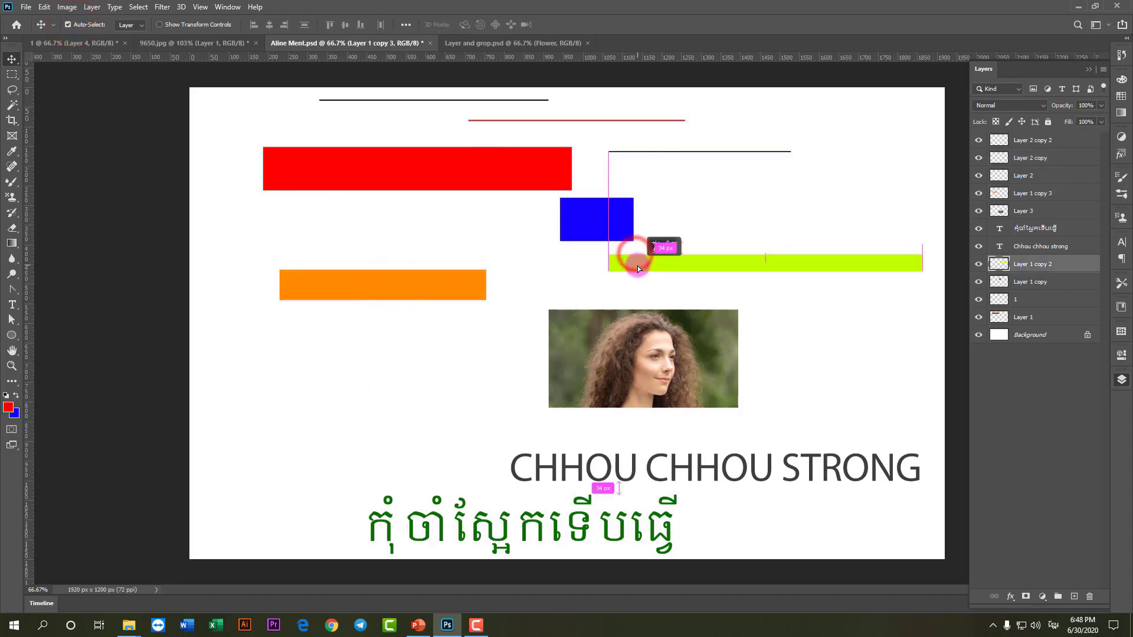
{"action": "left_click_drag", "start_coordinate": [596, 217], "coordinate": [613, 218]}
{"action": "left_click", "coordinate": [524, 172]}
{"action": "left_click_drag", "start_coordinate": [523, 171], "coordinate": [525, 162]}
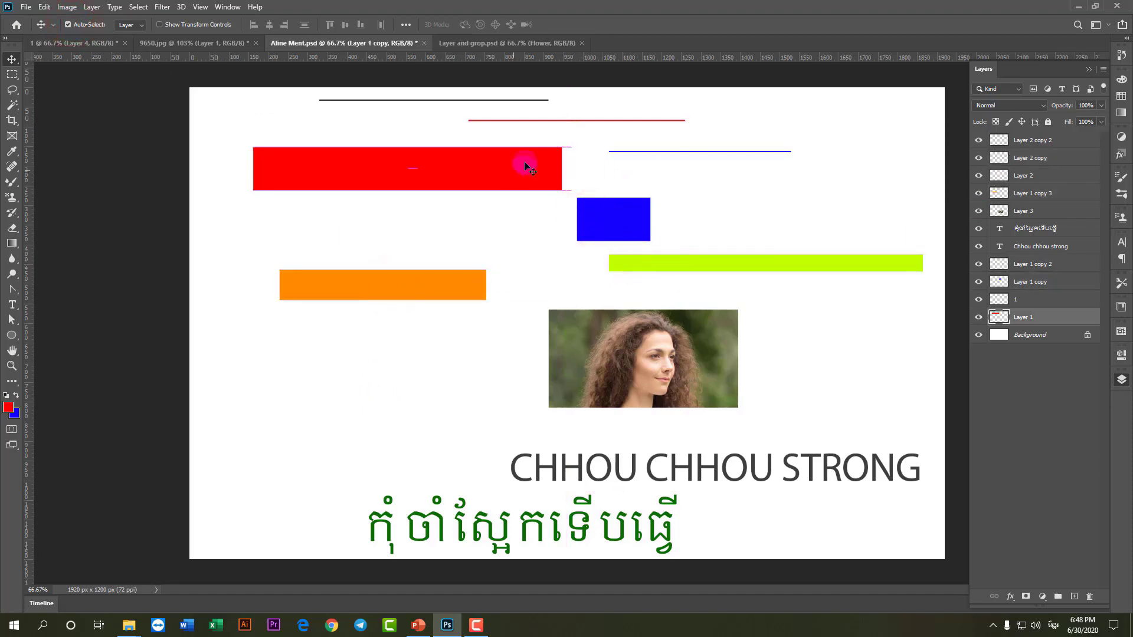
Step: Lower the red line, raise the blue line, shift the portrait right, then return to the collage
{"action": "left_click_drag", "start_coordinate": [538, 121], "coordinate": [543, 127]}
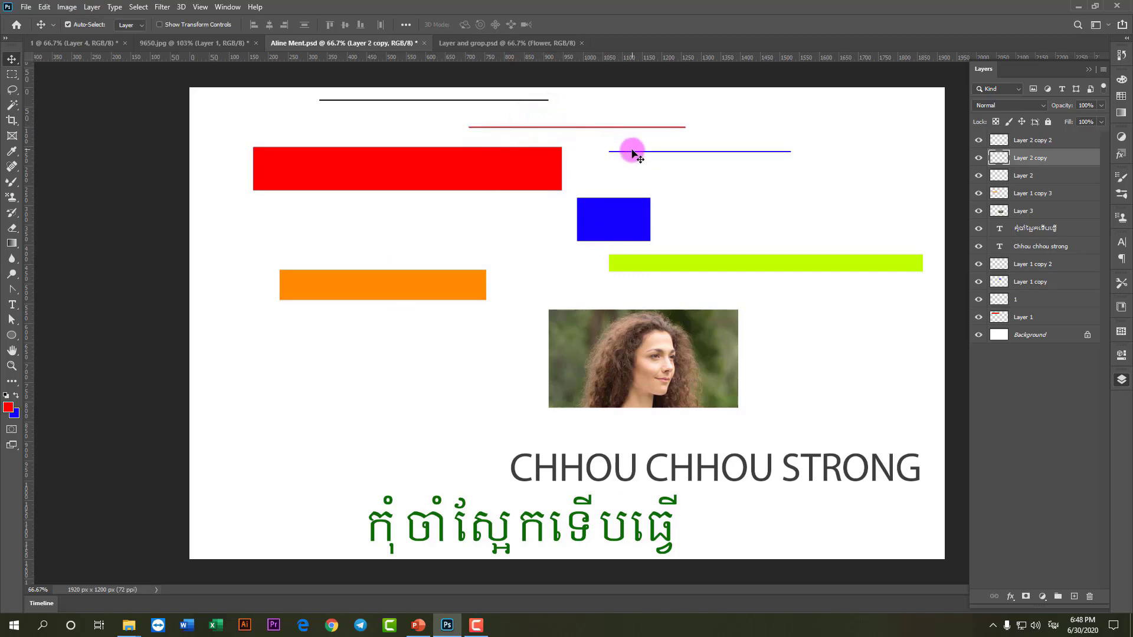
{"action": "left_click_drag", "start_coordinate": [632, 152], "coordinate": [632, 151]}
{"action": "mouse_move", "coordinate": [537, 102]}
{"action": "left_mouse_down"}
{"action": "mouse_move", "coordinate": [538, 122]}
{"action": "mouse_move", "coordinate": [536, 102]}
{"action": "left_mouse_up"}
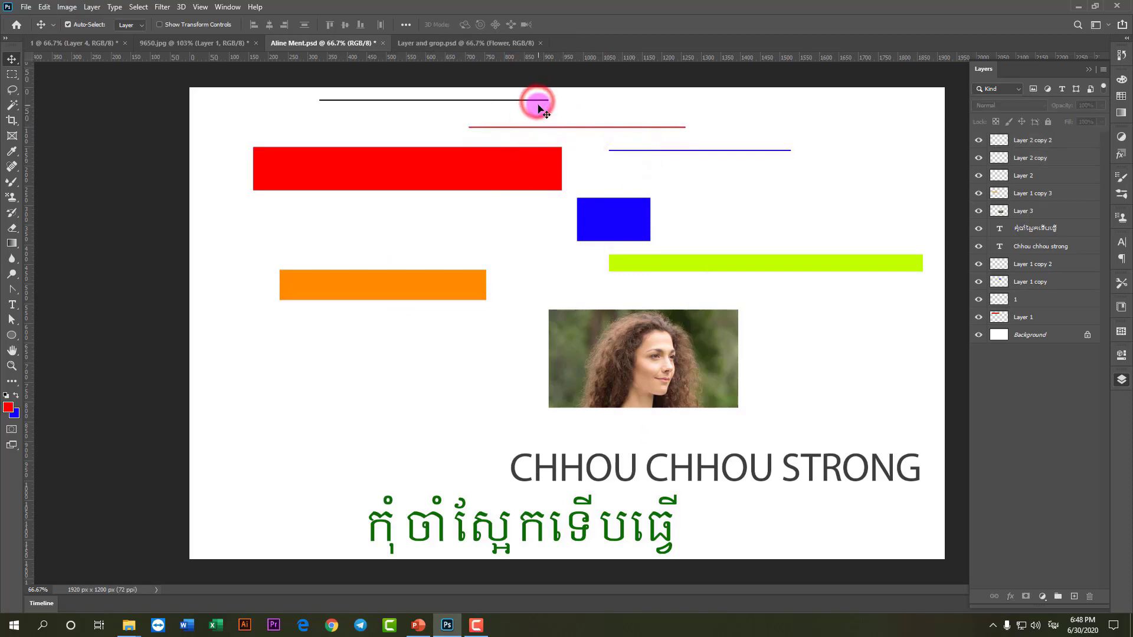
{"action": "mouse_move", "coordinate": [772, 391]}
{"action": "left_mouse_down"}
{"action": "mouse_move", "coordinate": [791, 406]}
{"action": "mouse_move", "coordinate": [732, 402]}
{"action": "mouse_move", "coordinate": [721, 379]}
{"action": "left_mouse_up"}
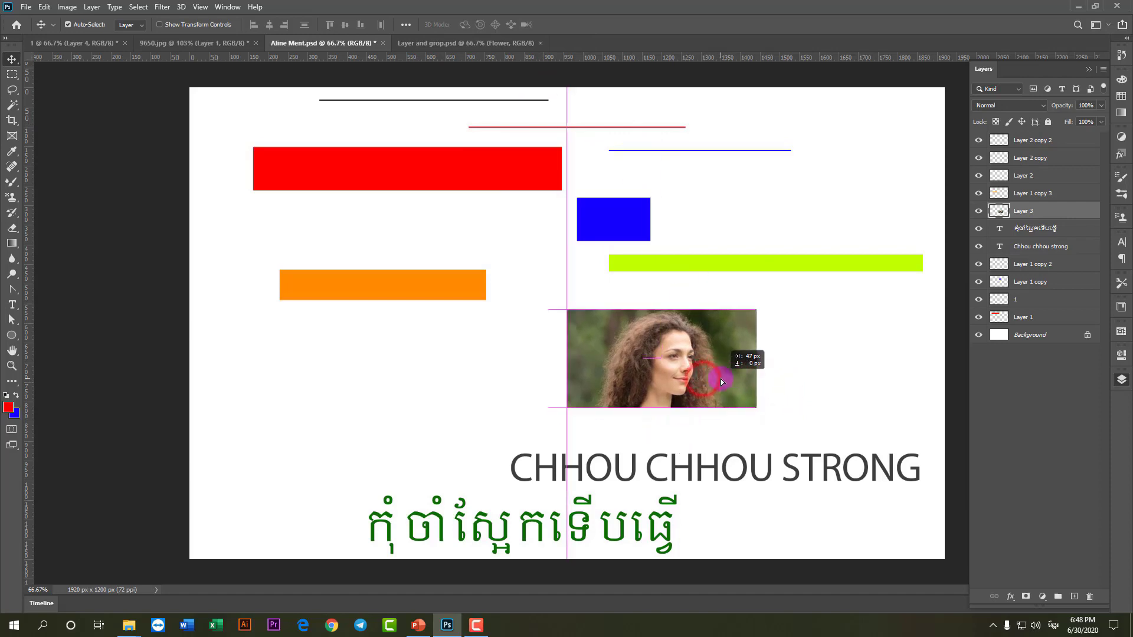
{"action": "left_click", "coordinate": [97, 43]}
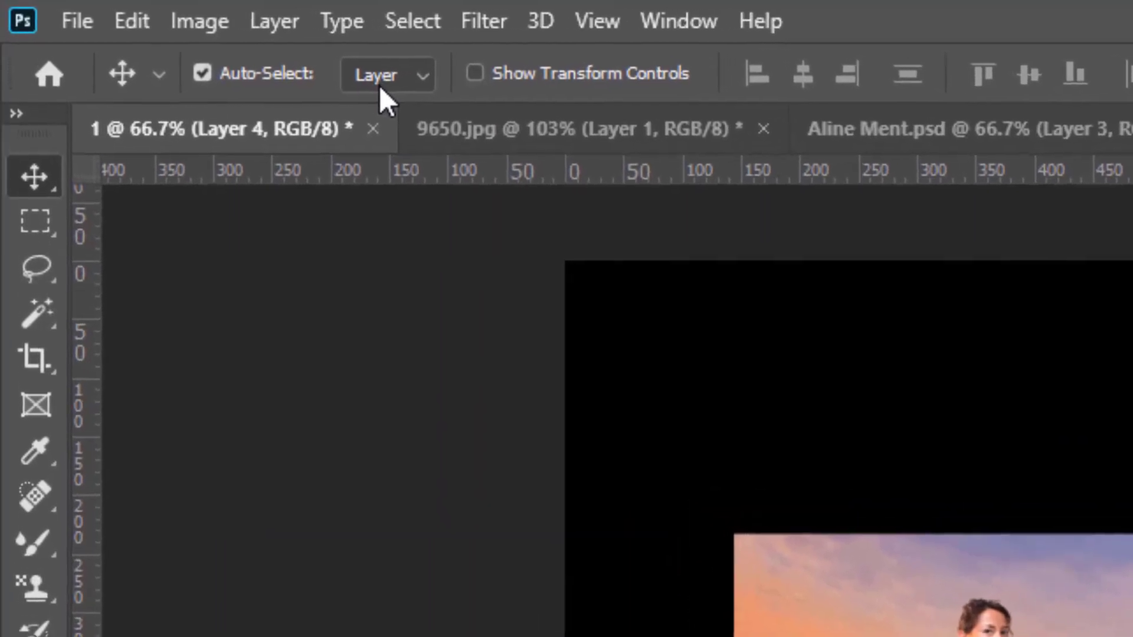
Step: Set Auto-Select to pick Group, then switch to the Layer and grop.psd office collage
{"action": "left_click", "coordinate": [392, 83]}
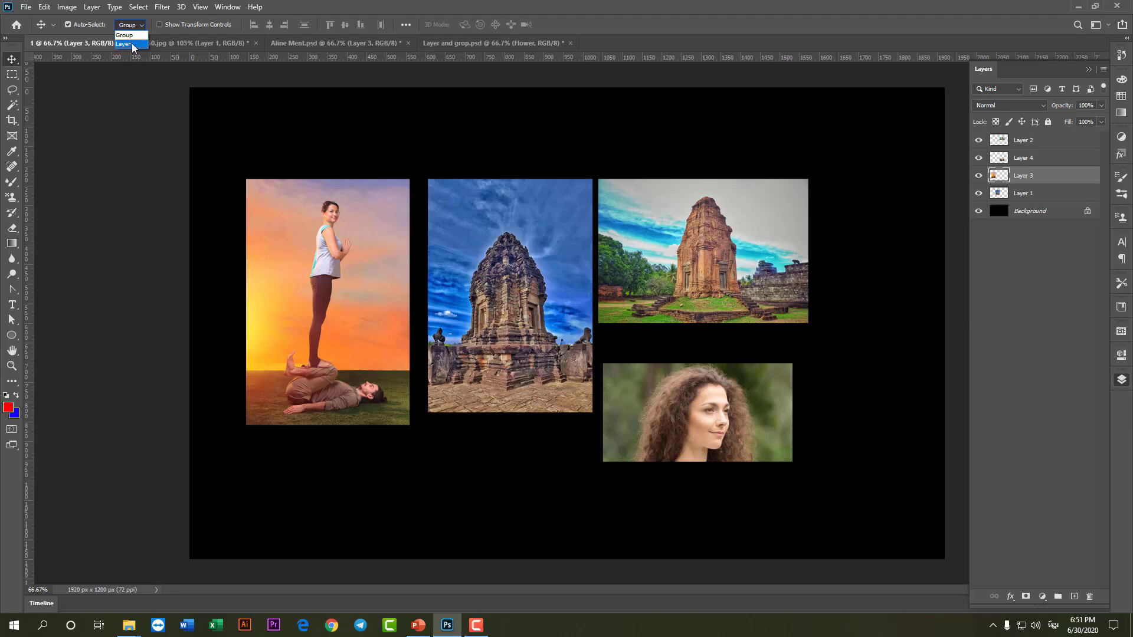
{"action": "left_click", "coordinate": [342, 44]}
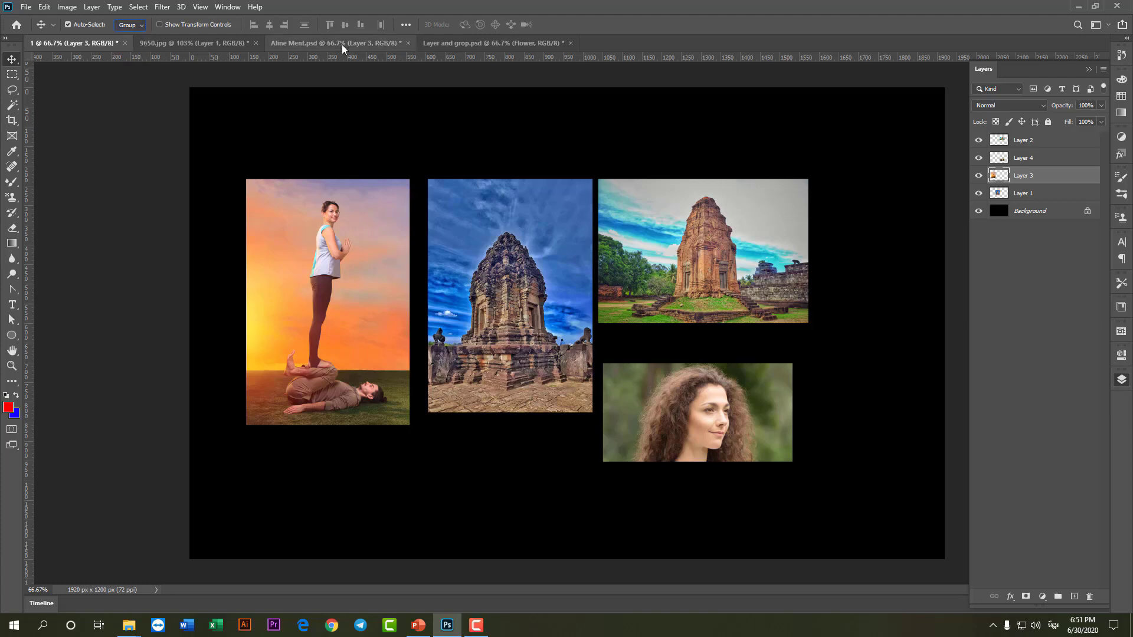
{"action": "left_click", "coordinate": [470, 43]}
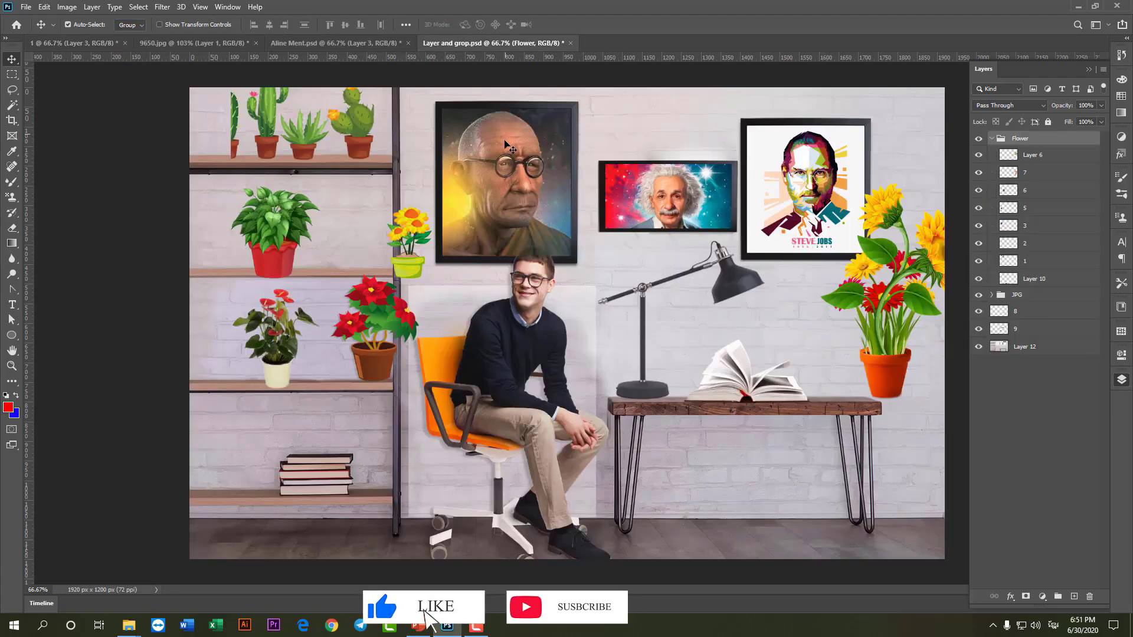
Step: Collapse the Flower group and select layer 9
{"action": "left_click", "coordinate": [992, 139]}
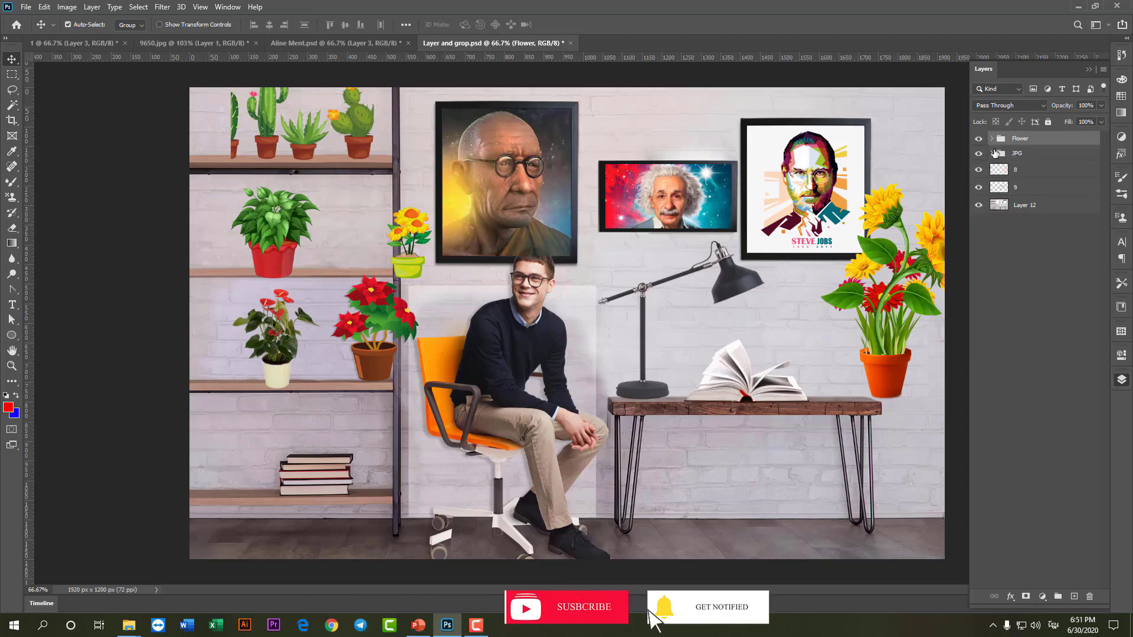
{"action": "left_click", "coordinate": [1009, 169]}
{"action": "left_click", "coordinate": [1019, 187]}
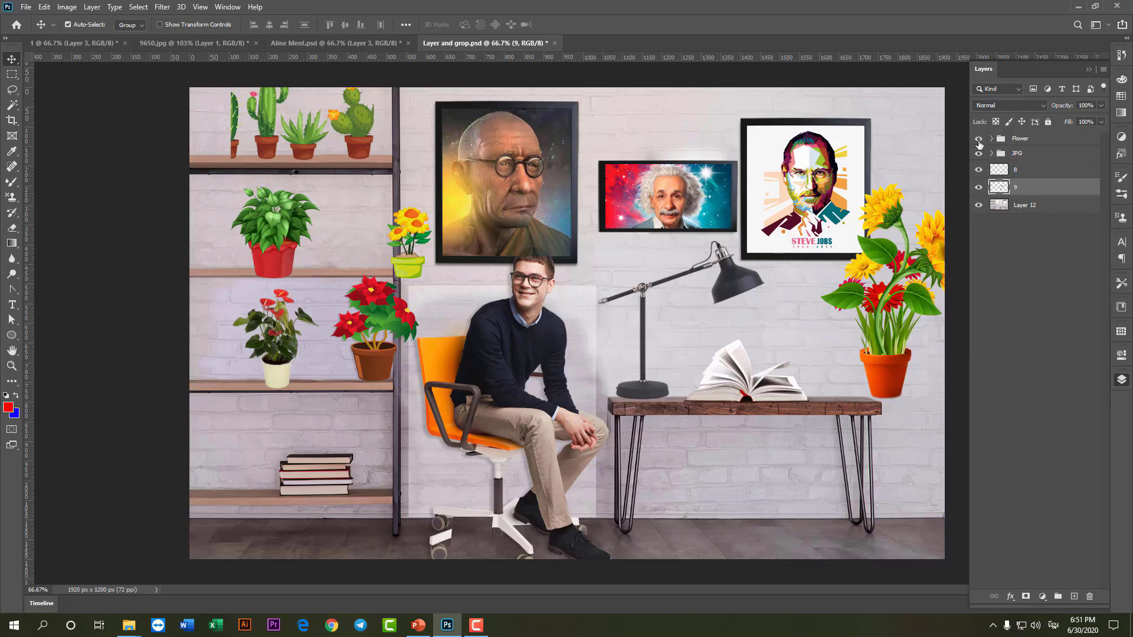
Step: Briefly hide and reshow the Flower group's plants and the JPG group's portraits and man
{"action": "left_click", "coordinate": [979, 139]}
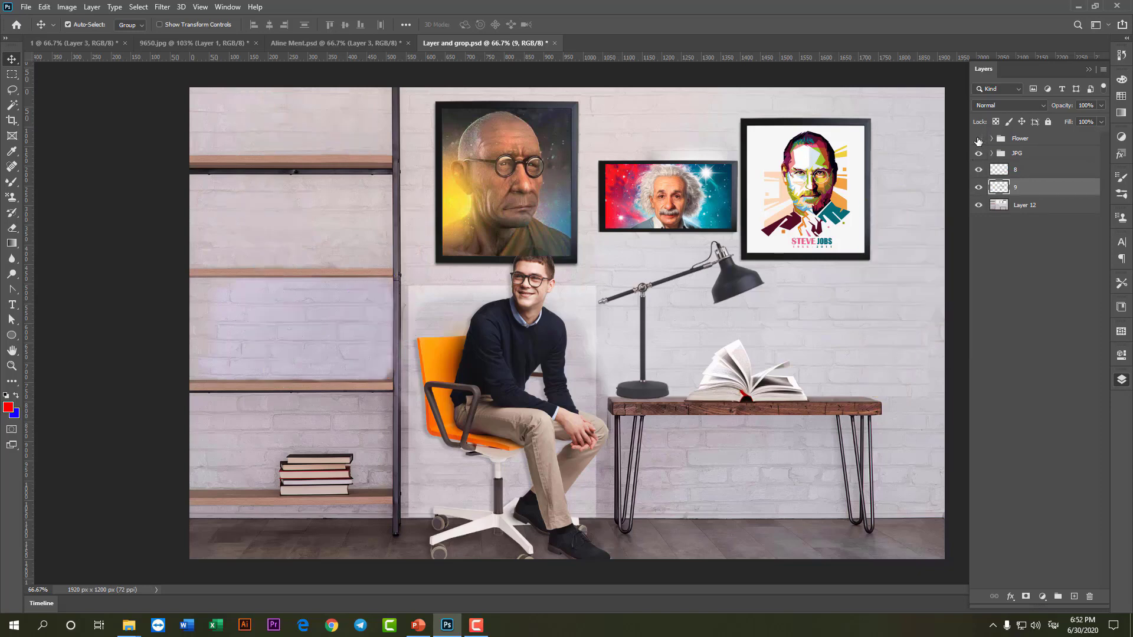
{"action": "left_click", "coordinate": [978, 139]}
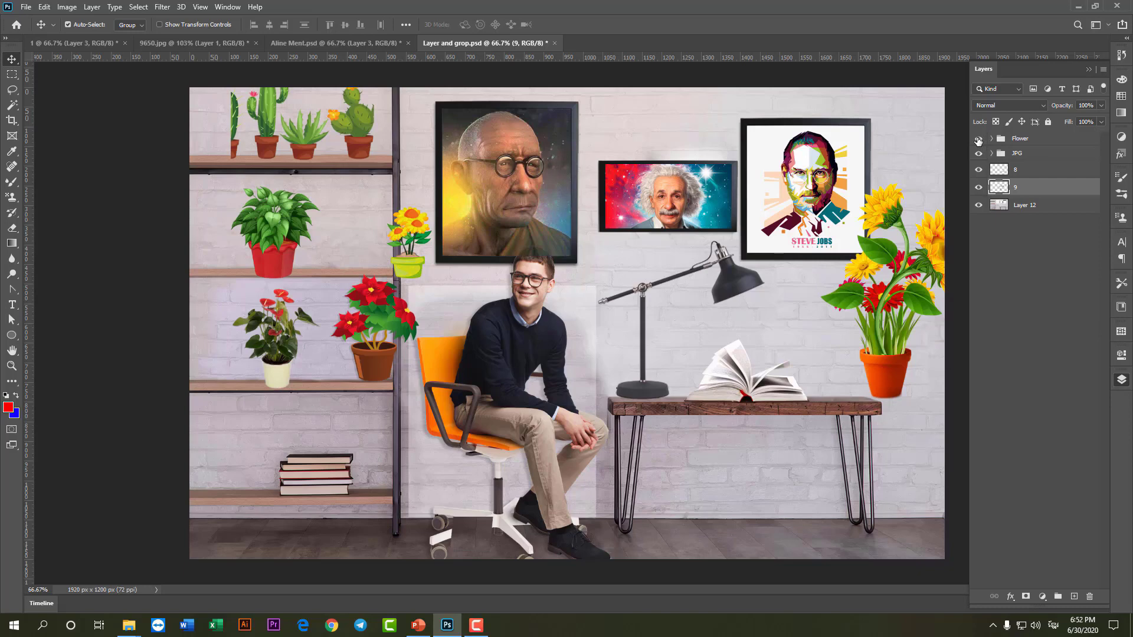
{"action": "left_click", "coordinate": [978, 139]}
{"action": "left_click", "coordinate": [978, 139]}
{"action": "left_click", "coordinate": [979, 154]}
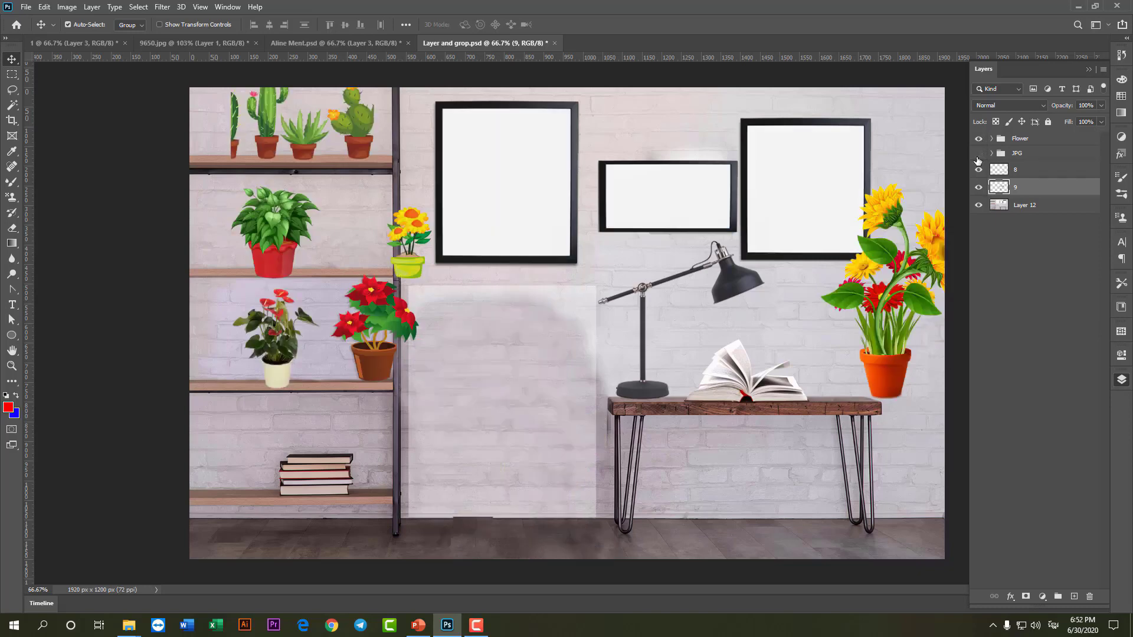
{"action": "left_click", "coordinate": [978, 155]}
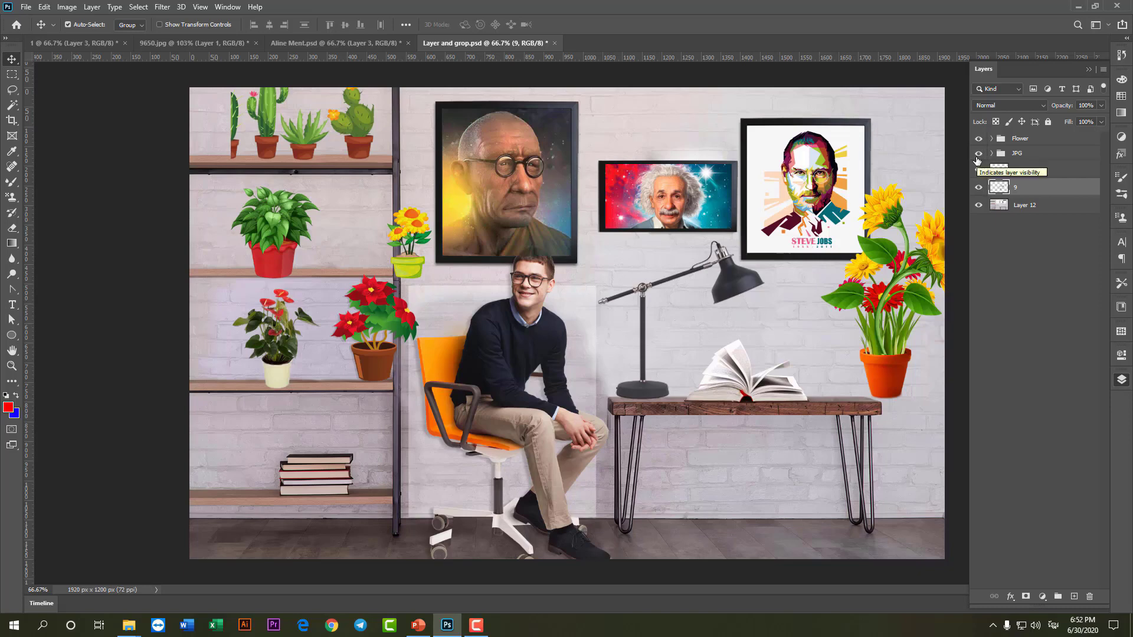
{"action": "left_click", "coordinate": [127, 25]}
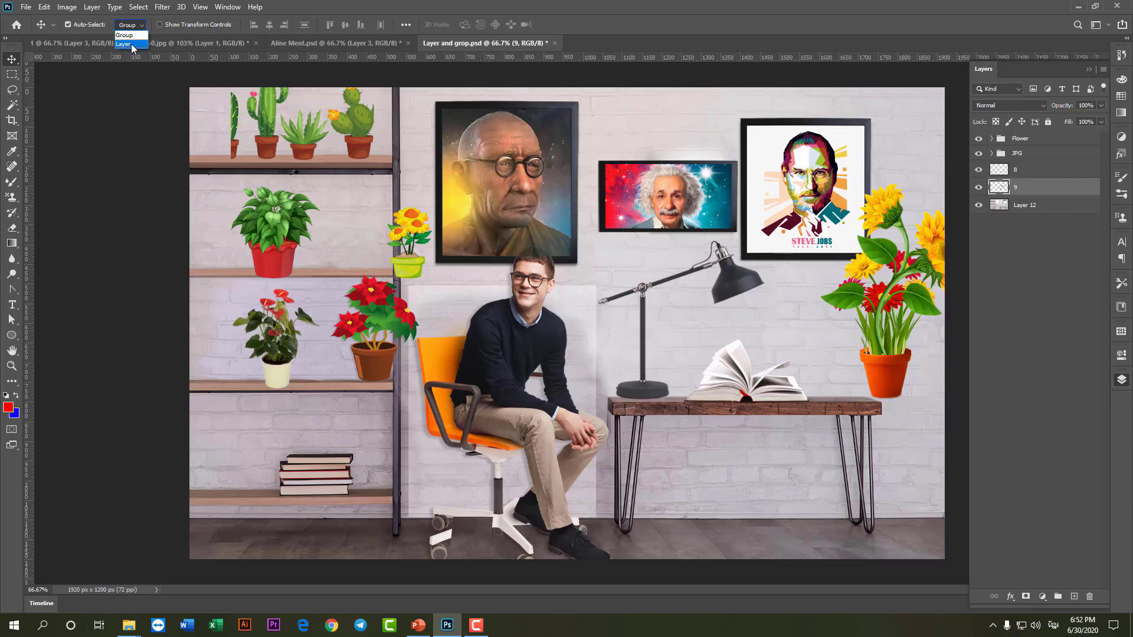
Step: With Auto-Select on Layer, nudge the Chonnat portrait right and toggle the JPG group and flower pots visibility
{"action": "left_click", "coordinate": [132, 45]}
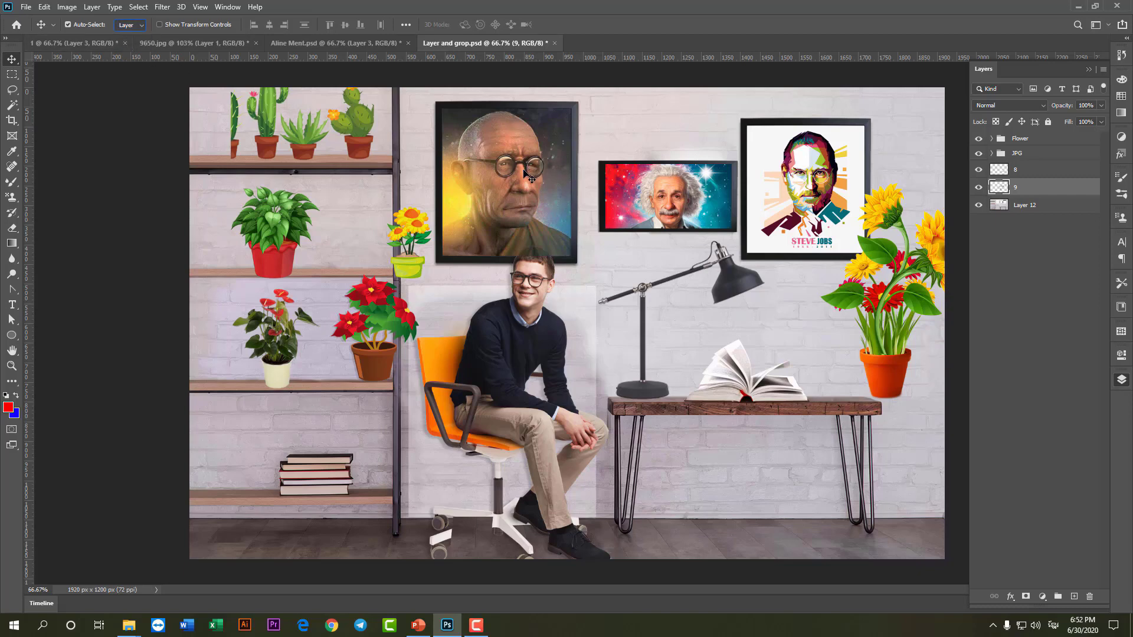
{"action": "left_click_drag", "start_coordinate": [525, 171], "coordinate": [522, 173]}
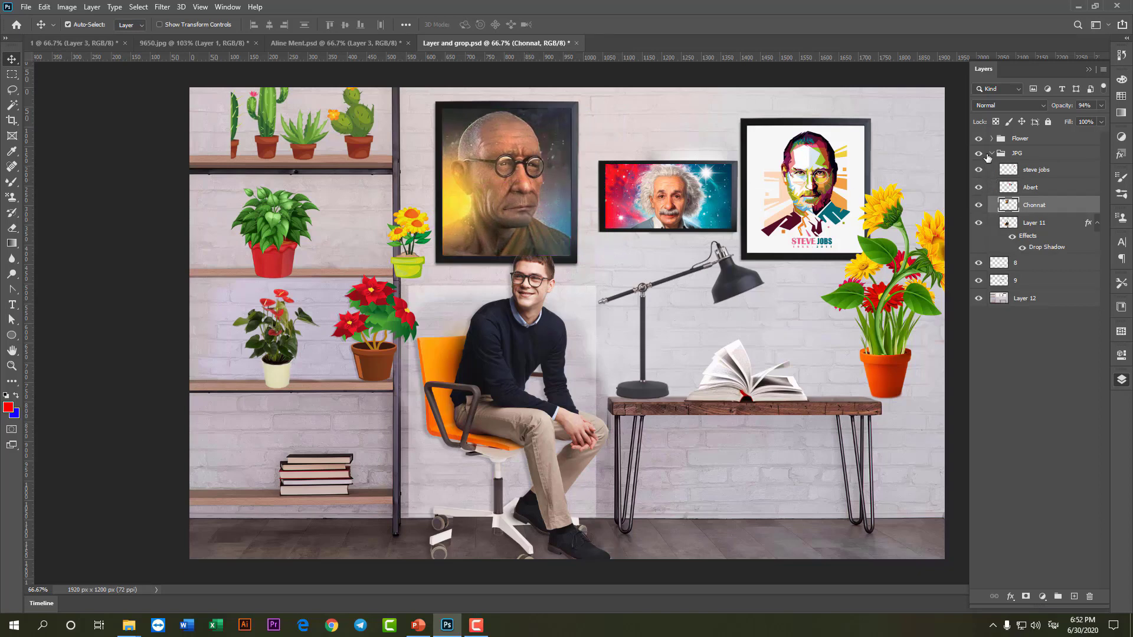
{"action": "left_click", "coordinate": [978, 155]}
{"action": "left_click", "coordinate": [979, 139]}
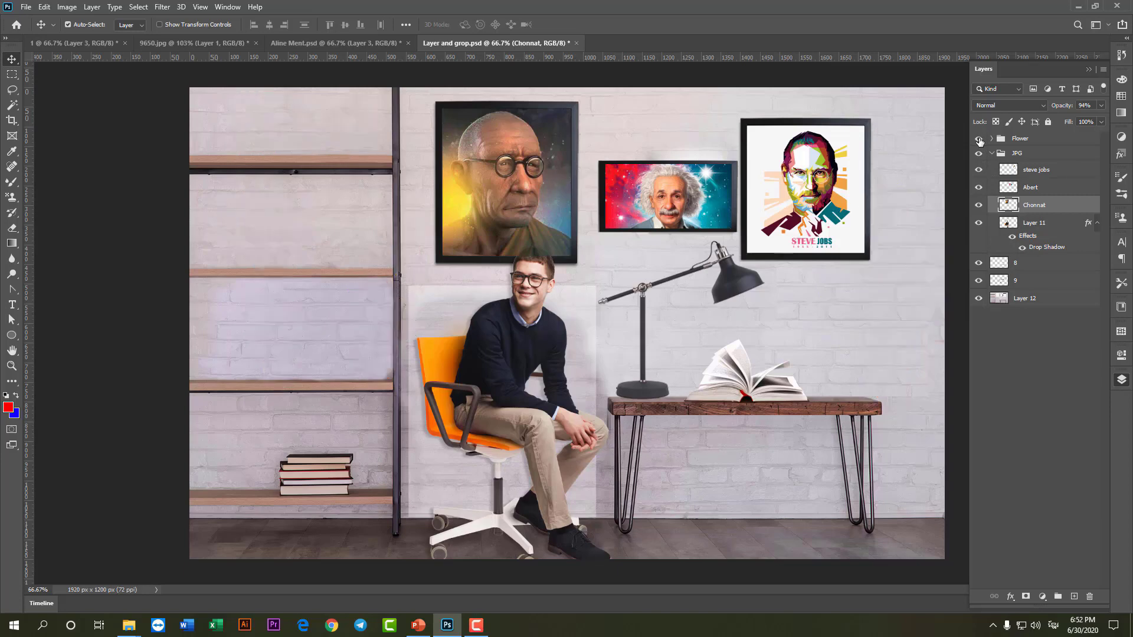
{"action": "left_click", "coordinate": [979, 139]}
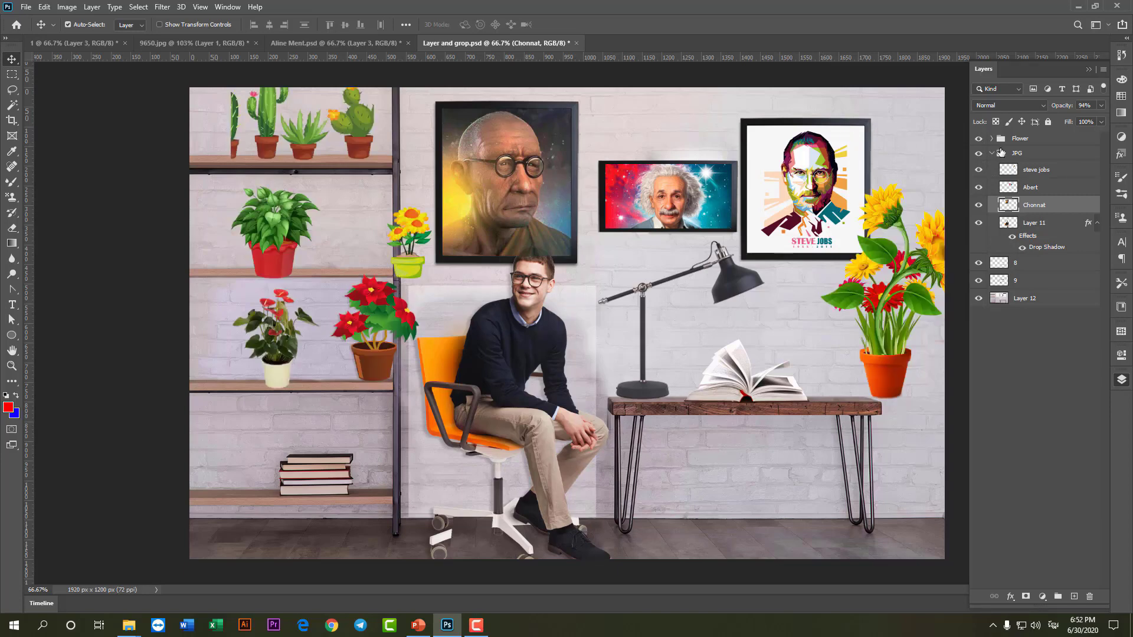
Step: Collapse the JPG group, set Auto-Select to Group, and shift the framed portrait group slightly up-right
{"action": "left_click", "coordinate": [993, 152]}
{"action": "left_click", "coordinate": [980, 154]}
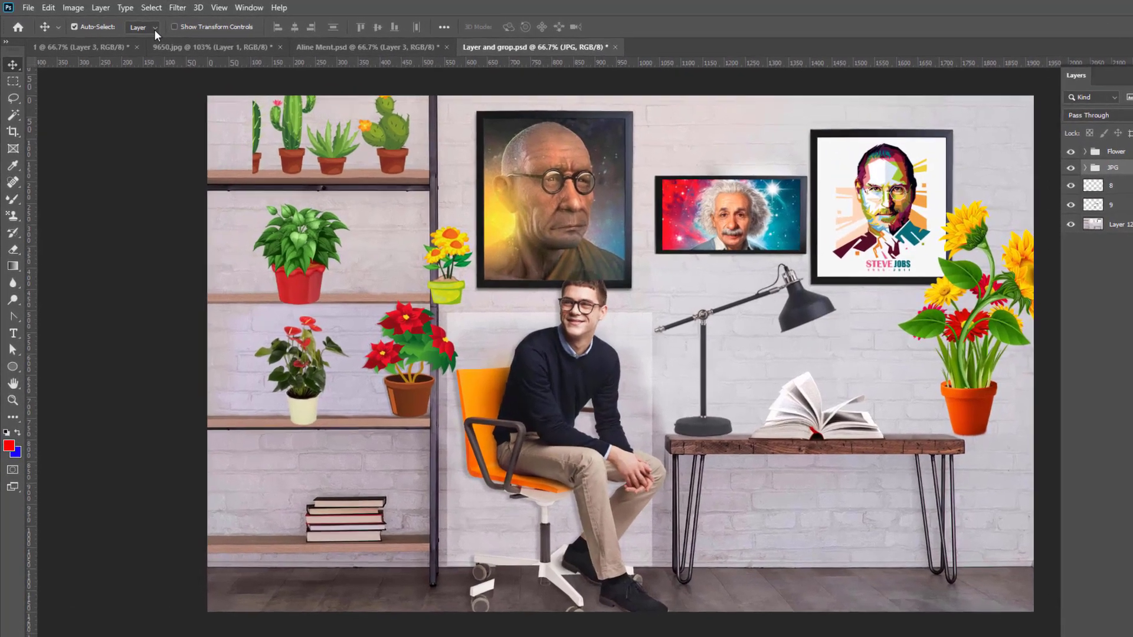
{"action": "left_click", "coordinate": [130, 25]}
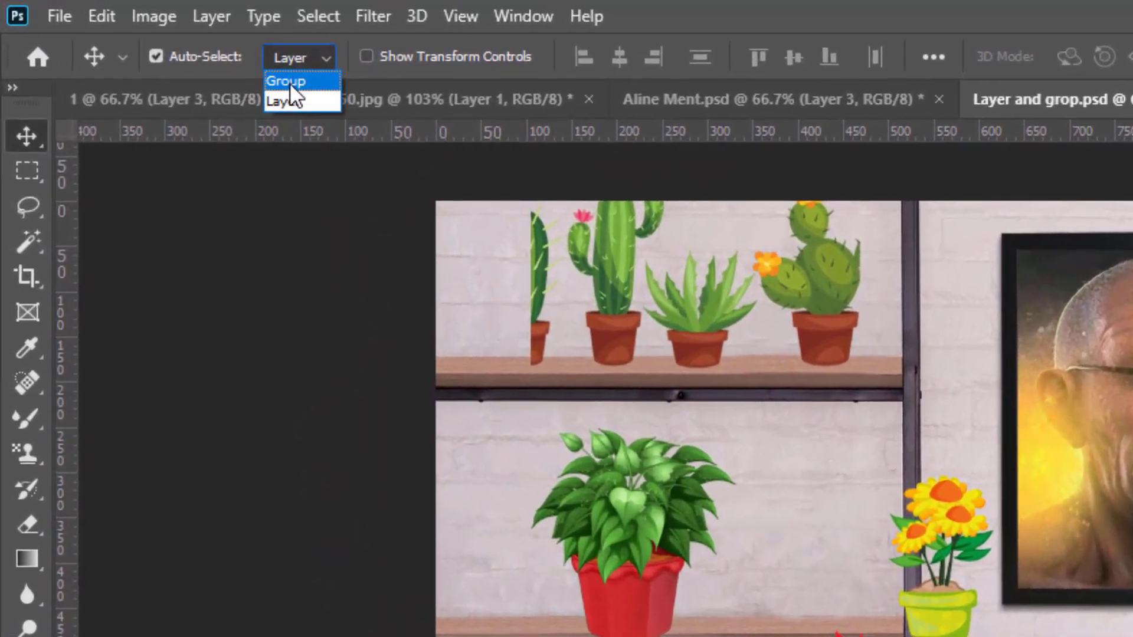
{"action": "left_click", "coordinate": [292, 83]}
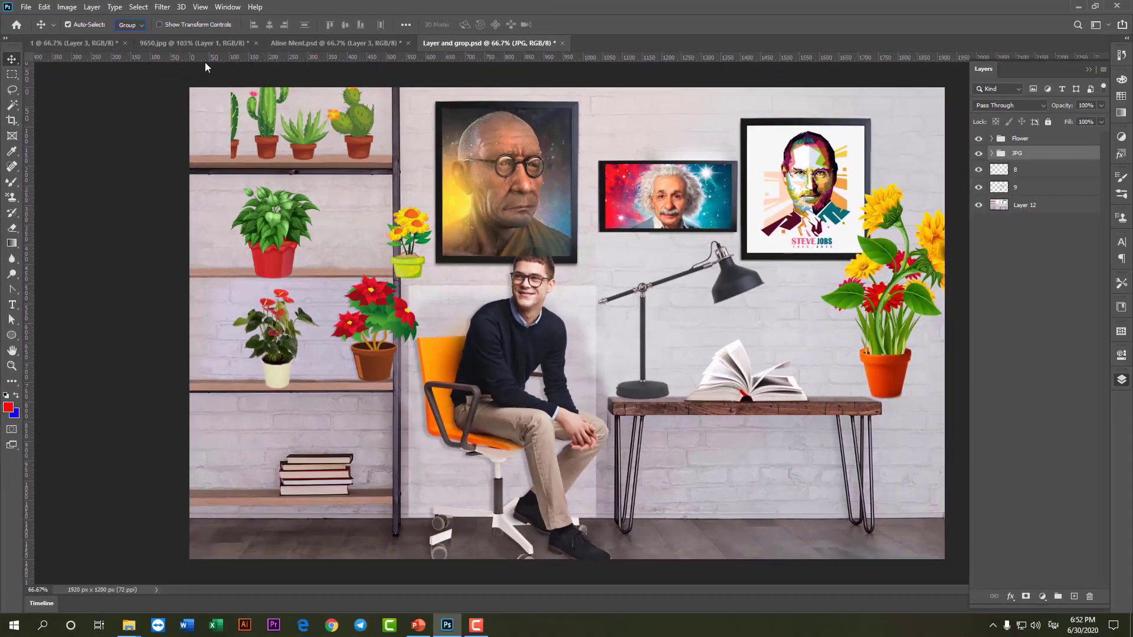
{"action": "mouse_move", "coordinate": [516, 182]}
{"action": "left_mouse_down"}
{"action": "mouse_move", "coordinate": [527, 164]}
{"action": "mouse_move", "coordinate": [517, 176]}
{"action": "left_mouse_up"}
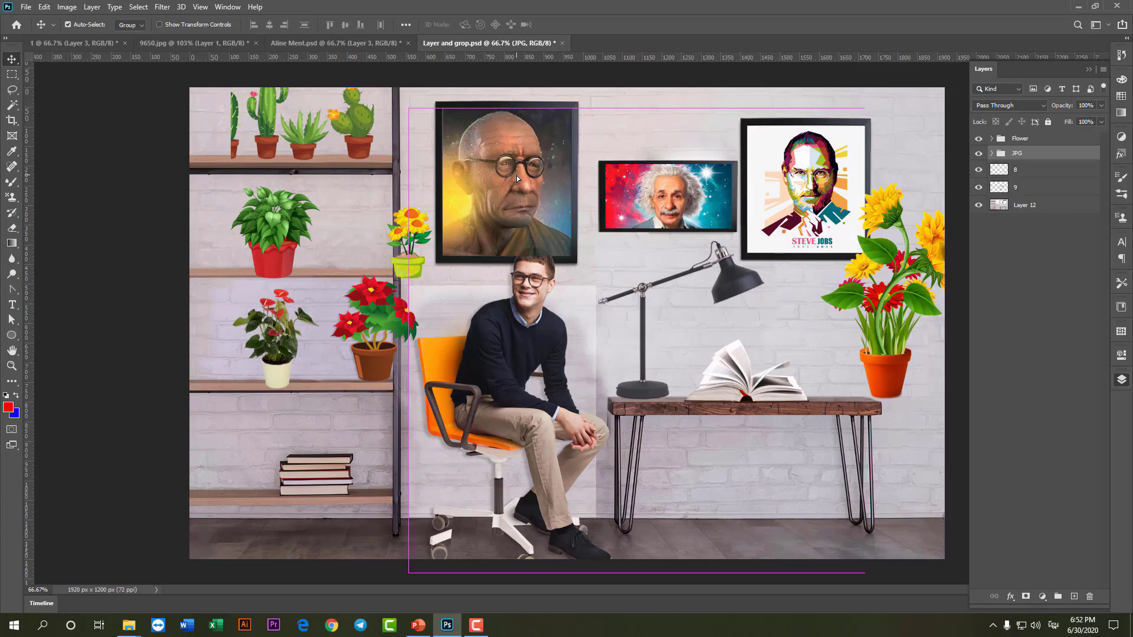
Step: Expand the JPG group, select steve jobs, and toggle the Abert, Chonnat and Layer 11 eyes off and on
{"action": "left_click", "coordinate": [991, 154]}
{"action": "left_click", "coordinate": [1018, 174]}
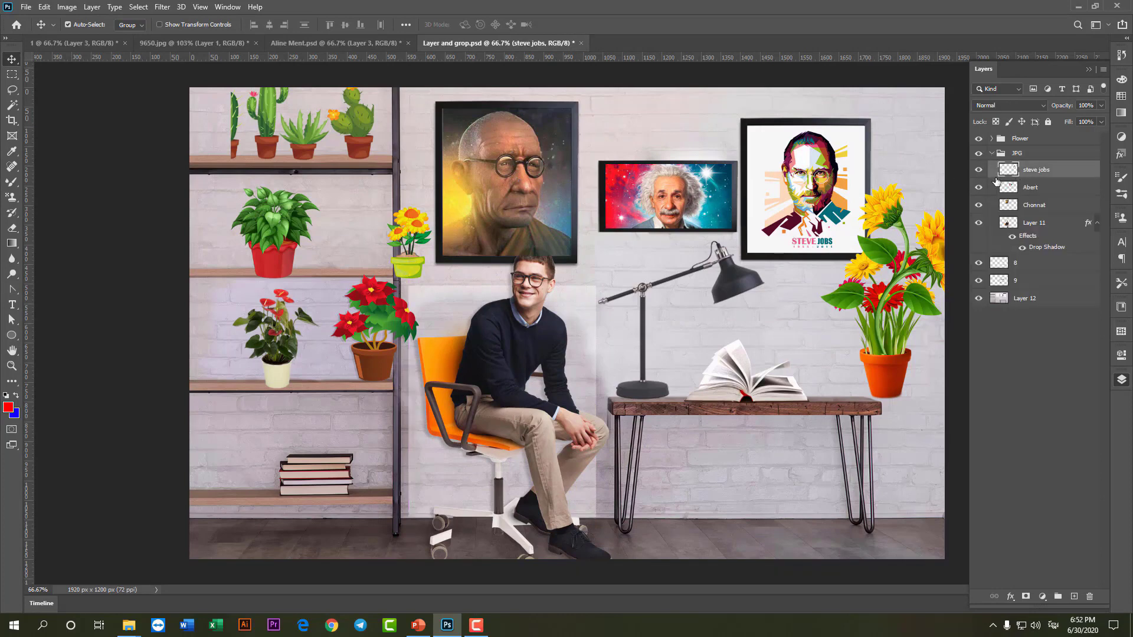
{"action": "left_click", "coordinate": [978, 171]}
{"action": "left_click", "coordinate": [978, 187]}
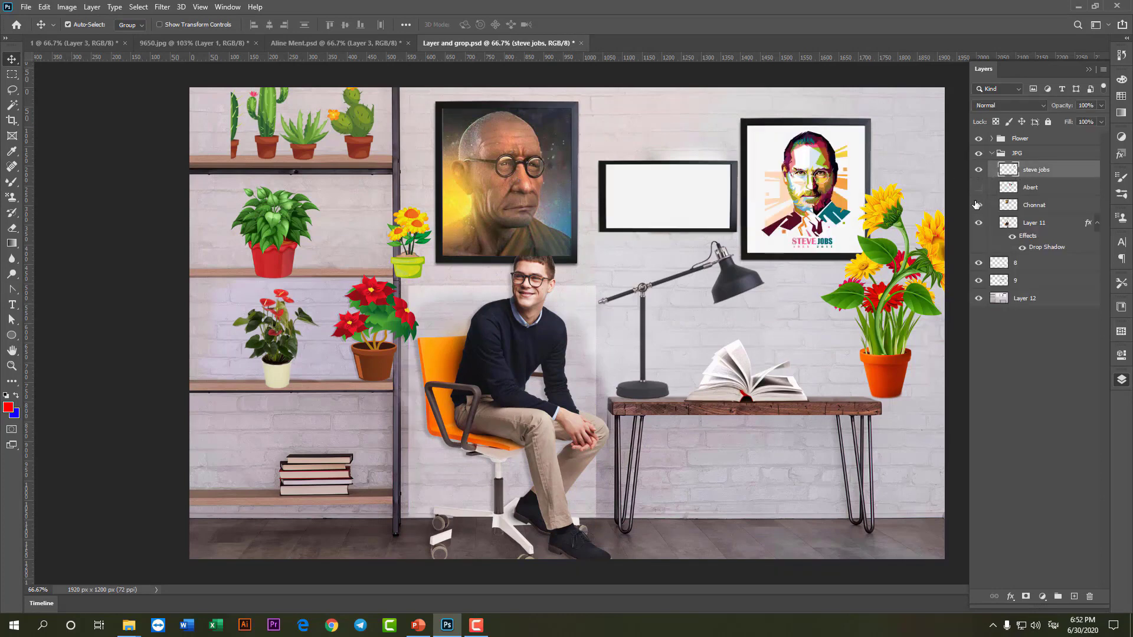
{"action": "left_click", "coordinate": [978, 222]}
{"action": "left_click", "coordinate": [979, 187]}
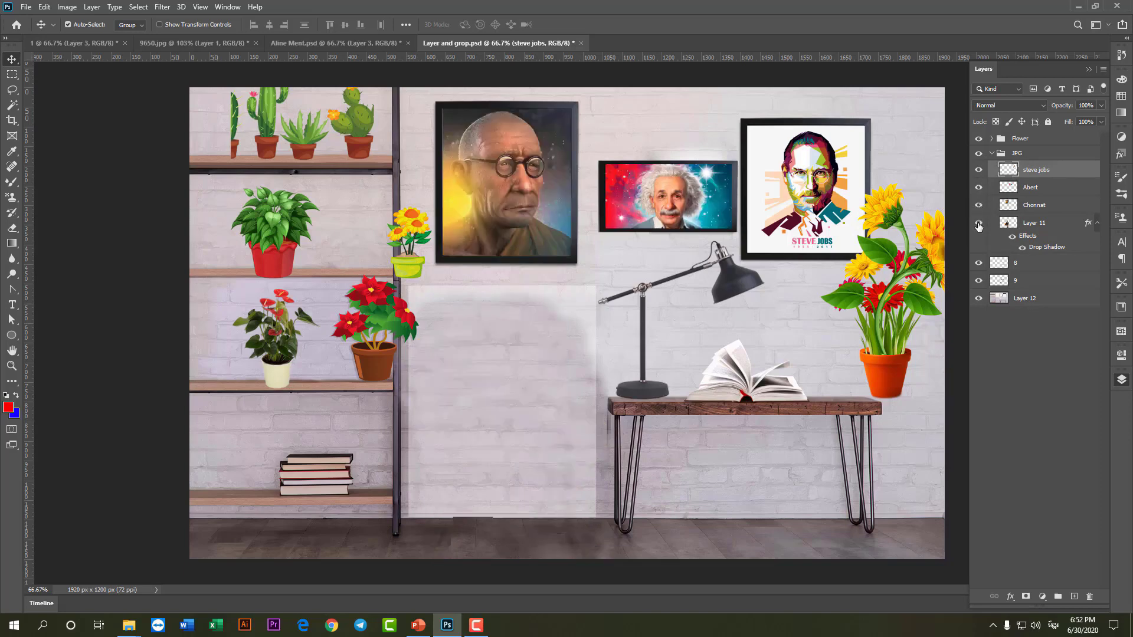
{"action": "left_click", "coordinate": [978, 223]}
{"action": "left_click", "coordinate": [130, 25]}
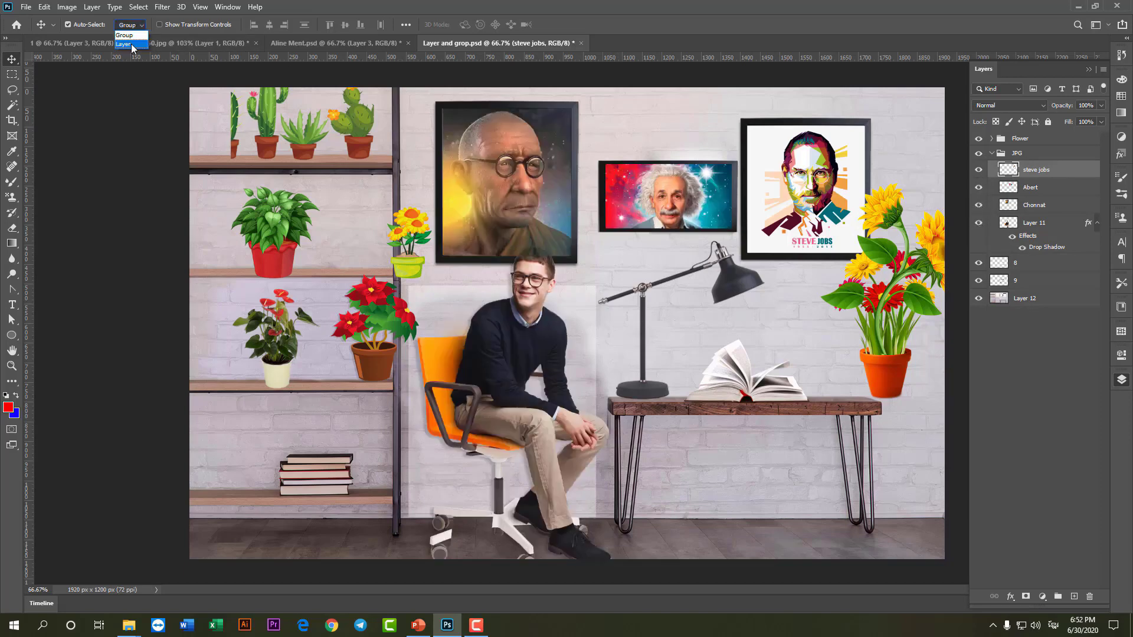
Step: With Auto-Select on Layer, nudge the seated man right and down, then pick each portrait layer
{"action": "left_click", "coordinate": [131, 49]}
{"action": "left_click_drag", "start_coordinate": [531, 322], "coordinate": [541, 332]}
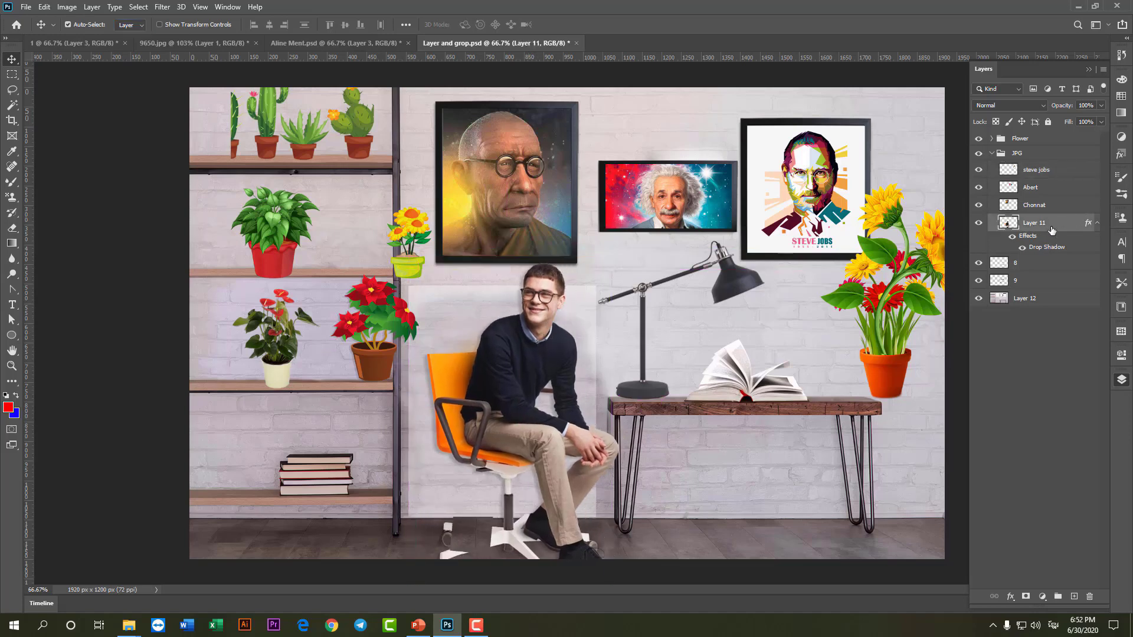
{"action": "left_click", "coordinate": [805, 217]}
{"action": "left_click", "coordinate": [706, 207]}
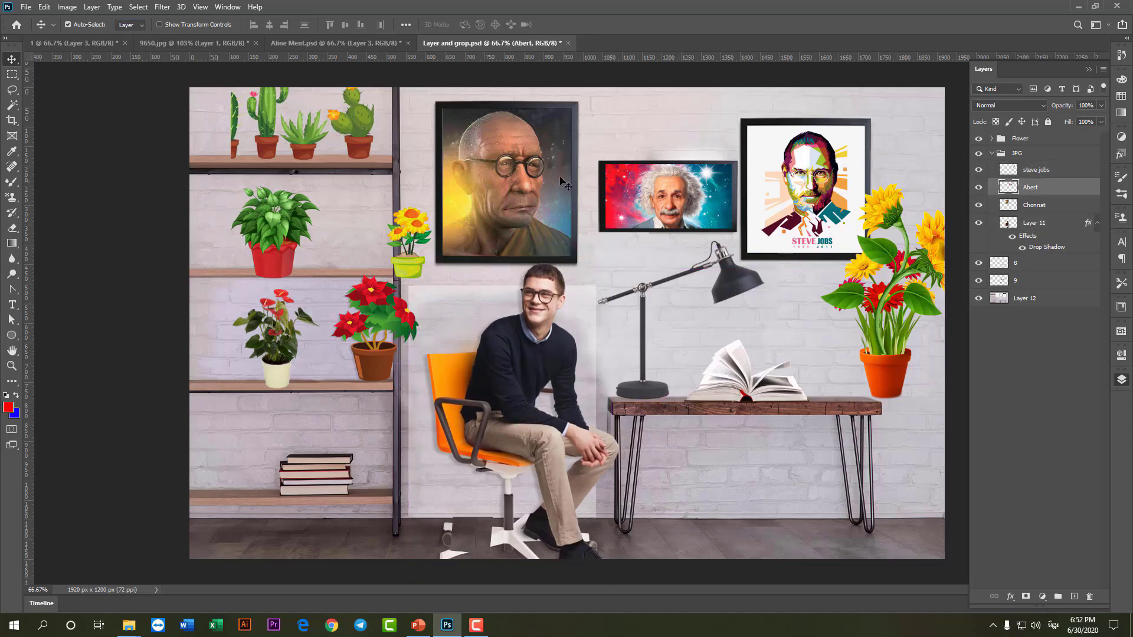
{"action": "left_click", "coordinate": [533, 176]}
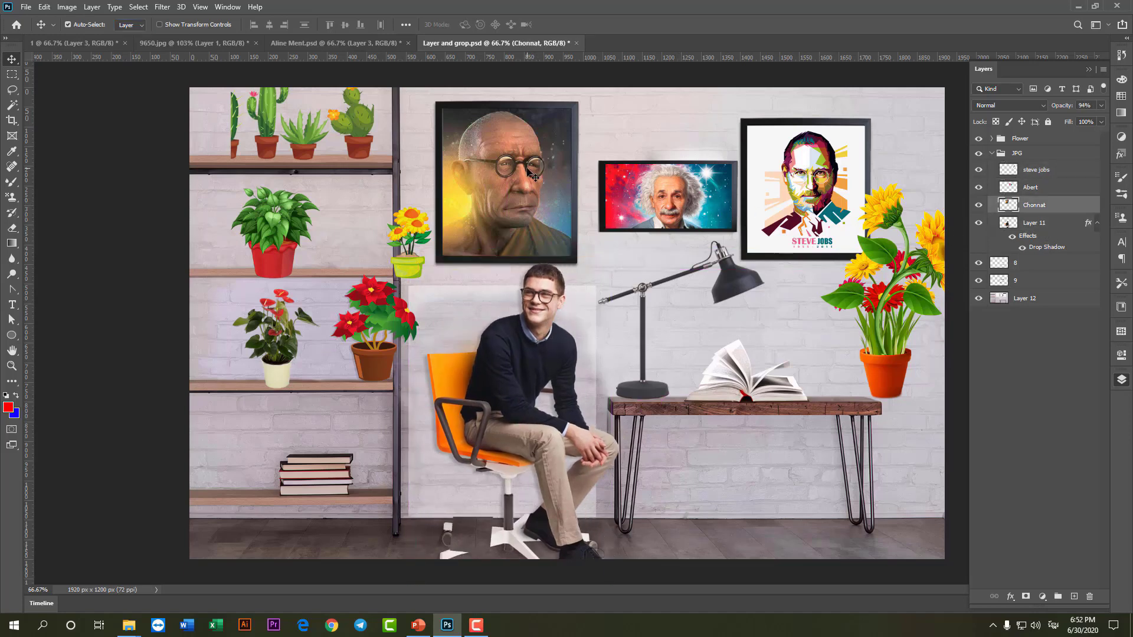
Step: Set Auto-Select back to Group and select the JPG group from the canvas
{"action": "left_click", "coordinate": [136, 24]}
{"action": "left_click", "coordinate": [127, 34]}
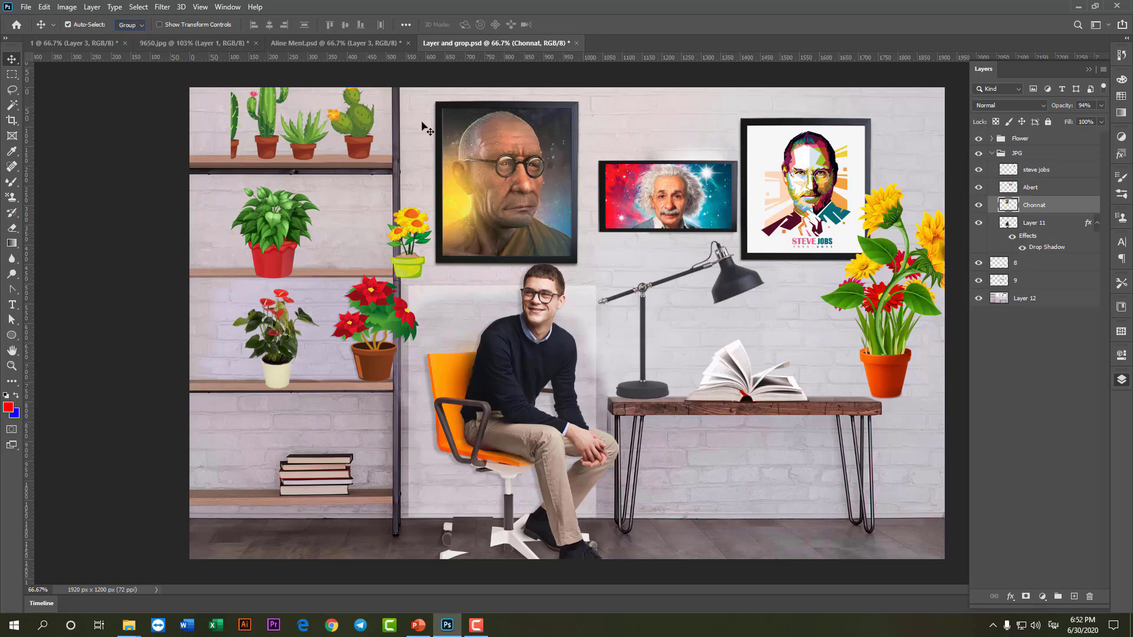
{"action": "left_click", "coordinate": [530, 169]}
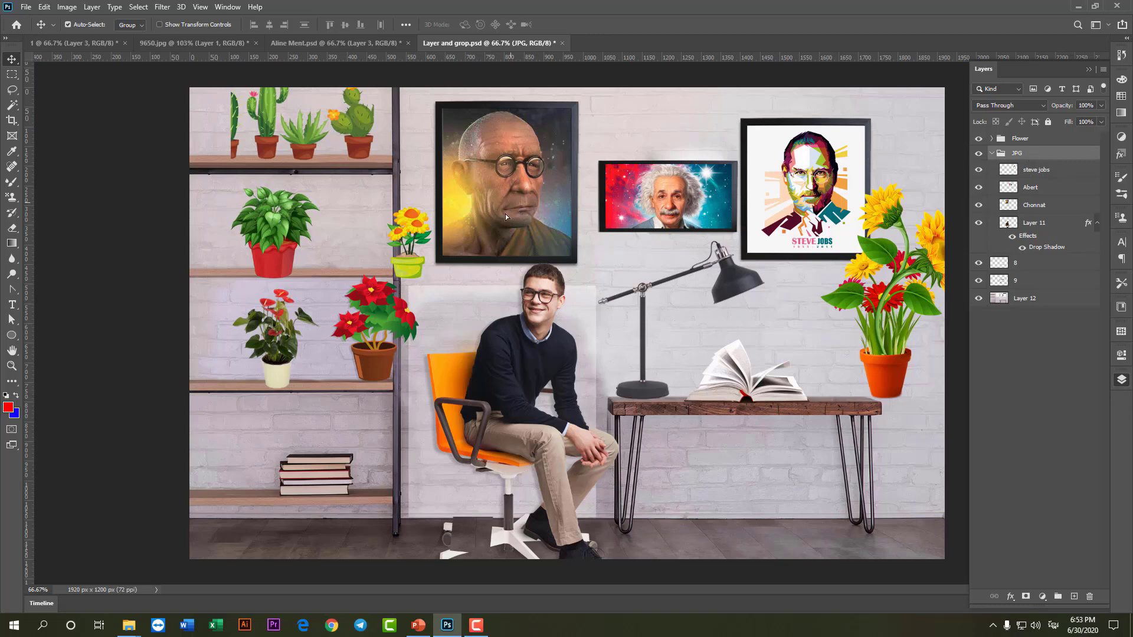
Step: Drag the whole JPG group right and down, then reposition the Flower group plants
{"action": "left_click_drag", "start_coordinate": [506, 217], "coordinate": [525, 245]}
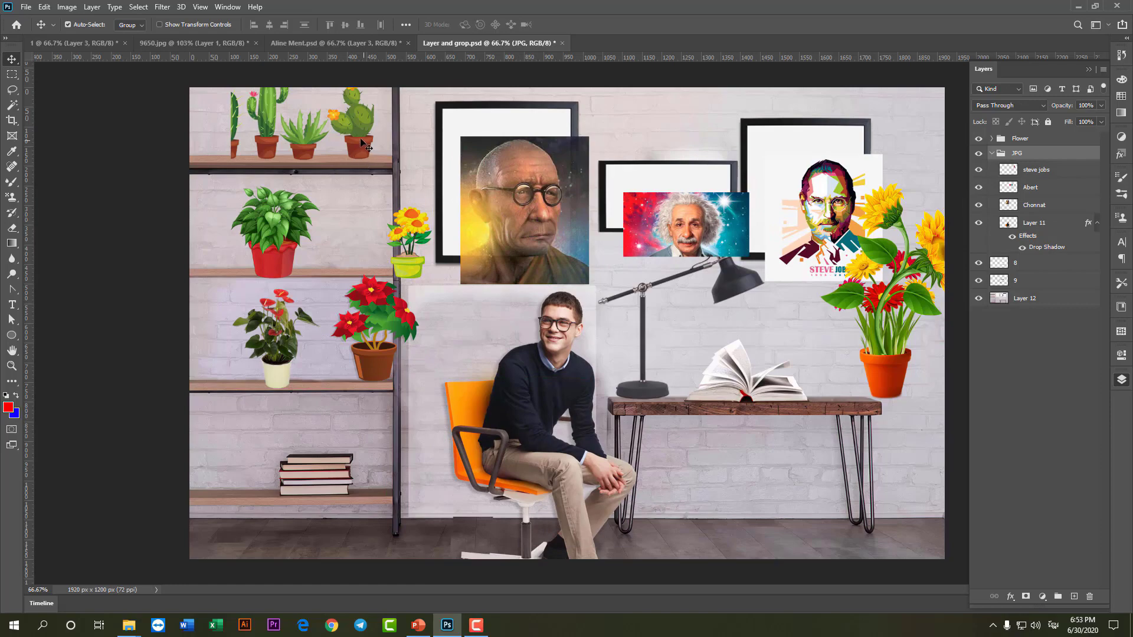
{"action": "left_click_drag", "start_coordinate": [363, 143], "coordinate": [364, 155]}
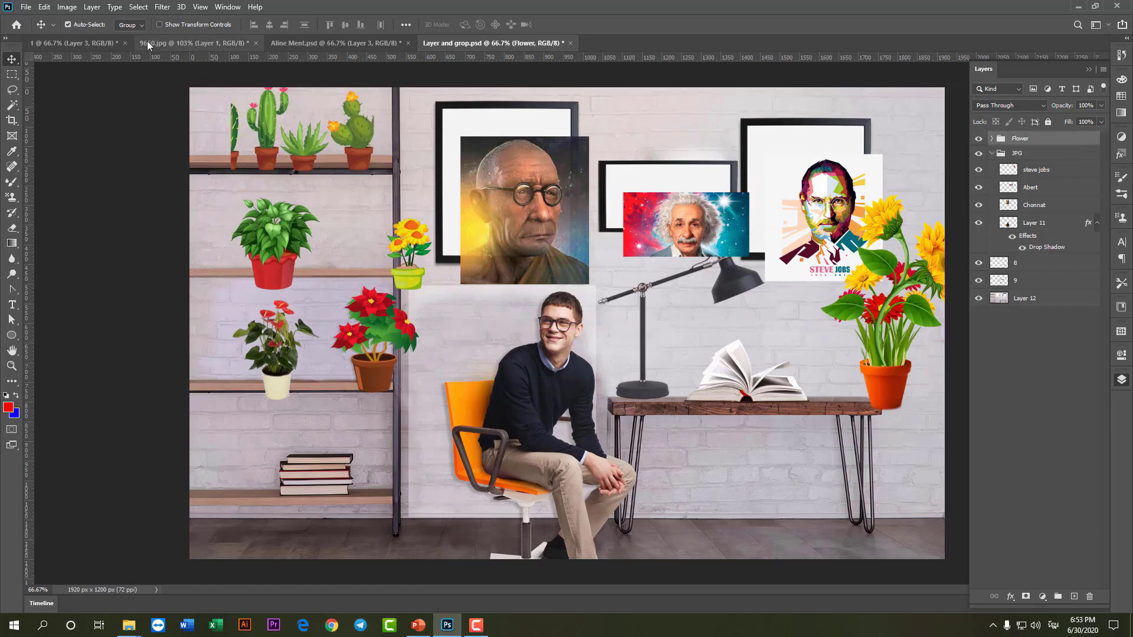
{"action": "mouse_move", "coordinate": [360, 128]}
{"action": "left_mouse_down"}
{"action": "mouse_move", "coordinate": [362, 142]}
{"action": "mouse_move", "coordinate": [362, 121]}
{"action": "left_mouse_up"}
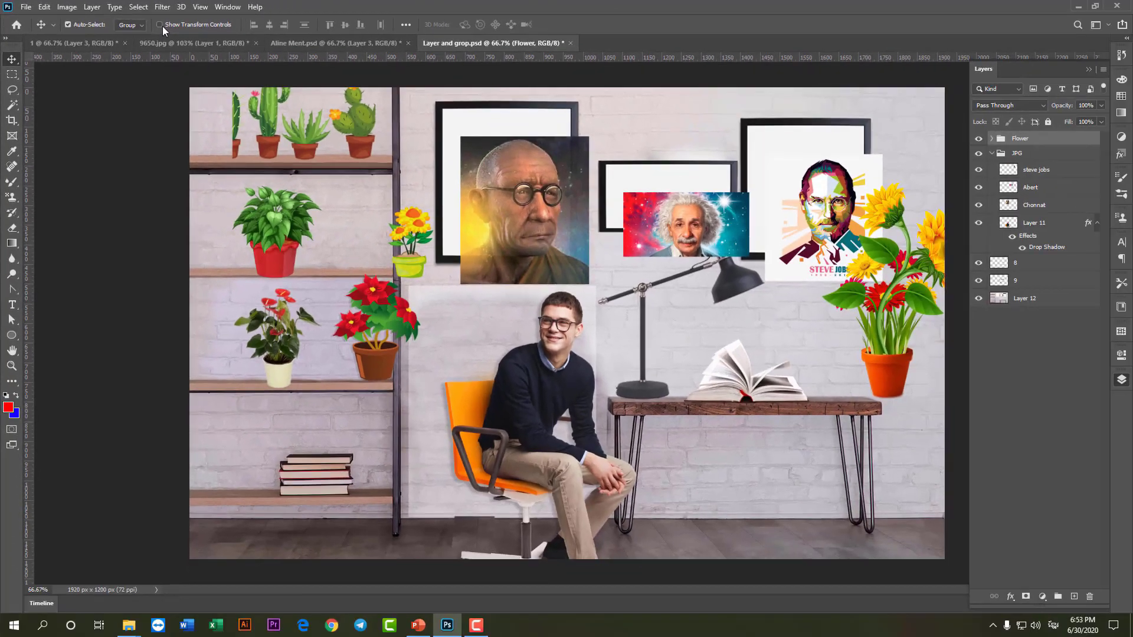
Step: On the '1' collage document, nudge the middle temple photo toward the yoga photo and enable Show Transform Controls
{"action": "left_click", "coordinate": [58, 47]}
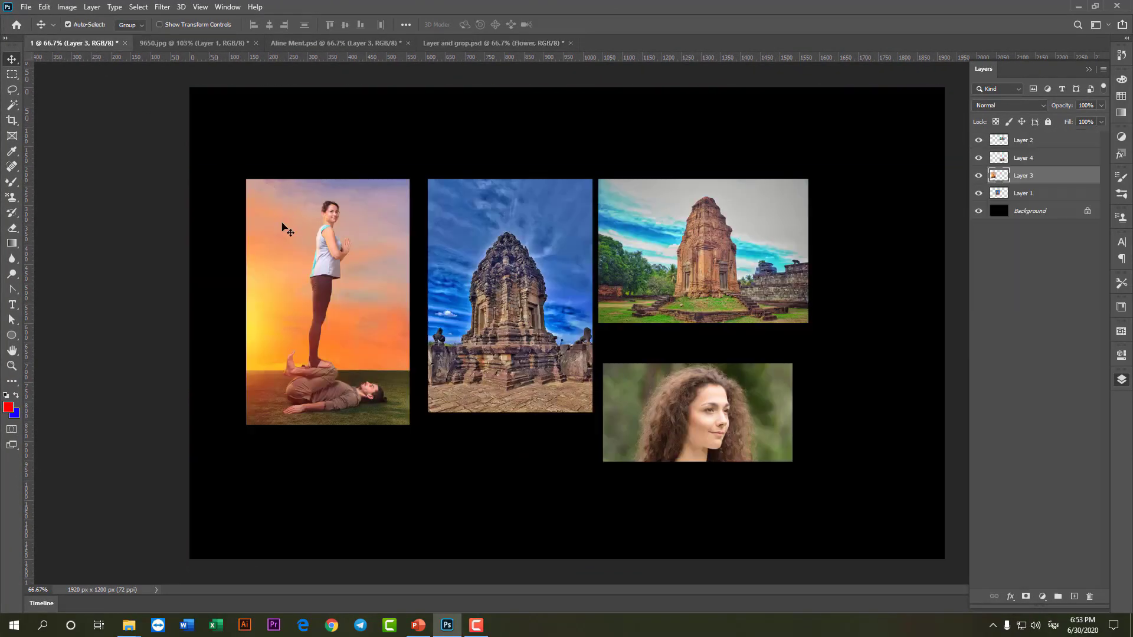
{"action": "mouse_move", "coordinate": [480, 306]}
{"action": "left_mouse_down"}
{"action": "mouse_move", "coordinate": [461, 305]}
{"action": "mouse_move", "coordinate": [486, 297]}
{"action": "left_mouse_up"}
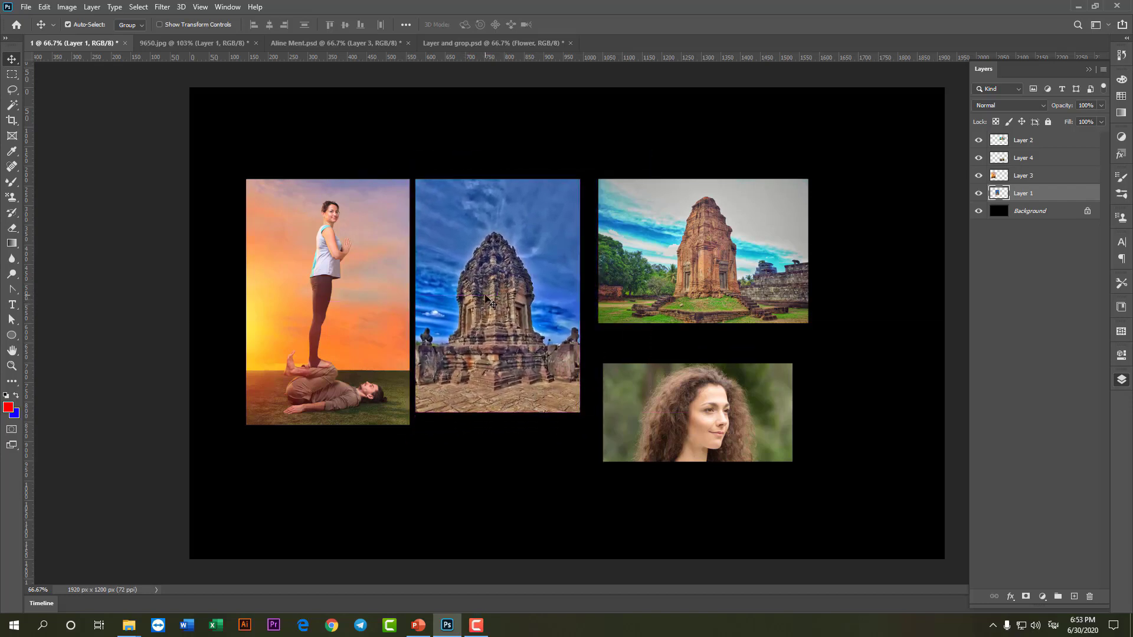
{"action": "left_click", "coordinate": [159, 25]}
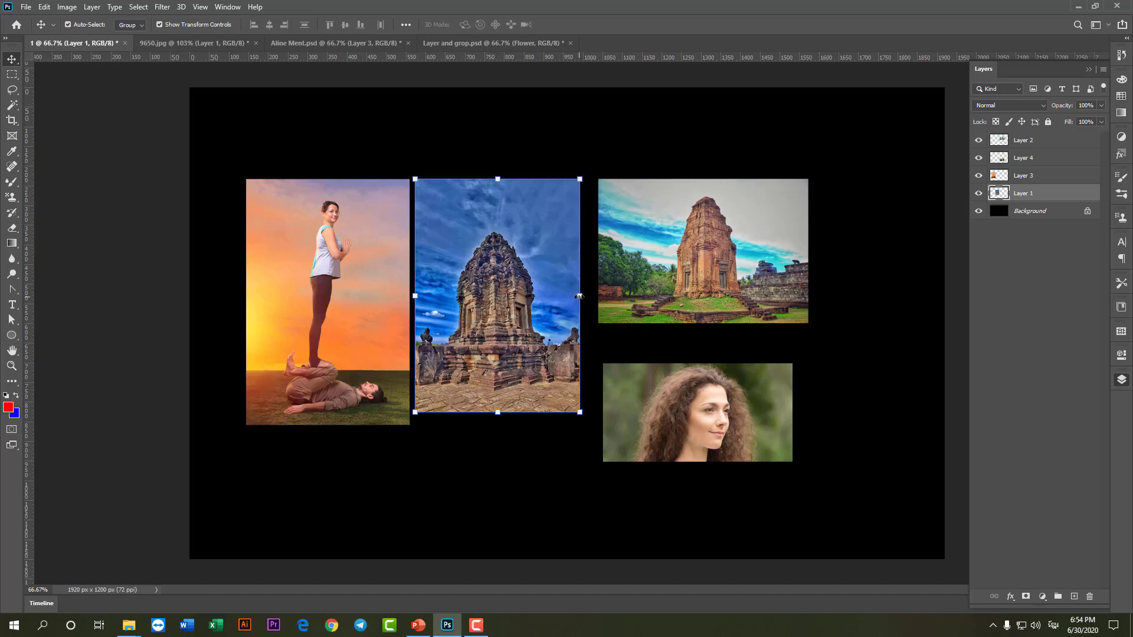
Step: Scale Layer 1's temple photo to about 138% with its corner handles, shift it up-right, and commit
{"action": "mouse_move", "coordinate": [579, 296]}
{"action": "left_mouse_down"}
{"action": "mouse_move", "coordinate": [691, 306]}
{"action": "mouse_move", "coordinate": [568, 290]}
{"action": "left_mouse_up"}
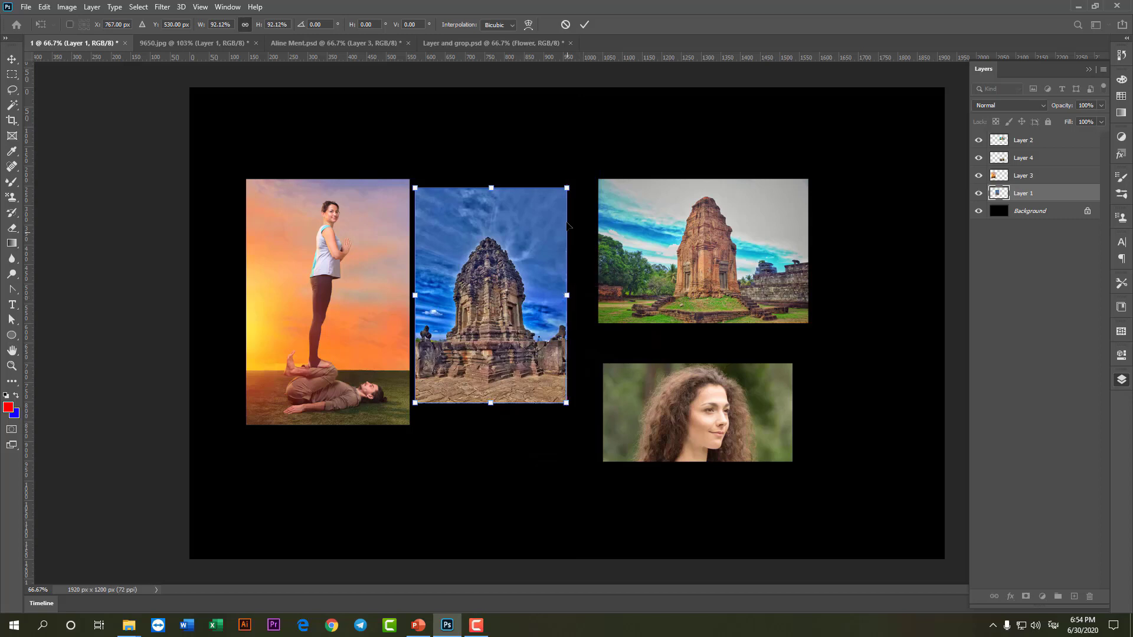
{"action": "left_click_drag", "start_coordinate": [567, 188], "coordinate": [572, 180]}
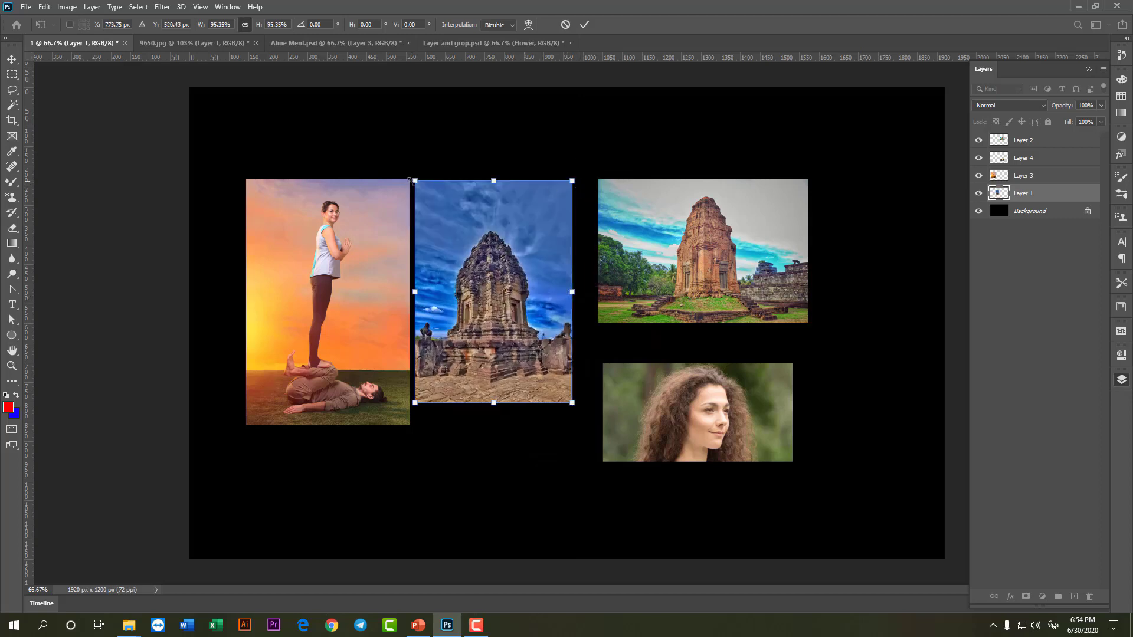
{"action": "left_click_drag", "start_coordinate": [417, 181], "coordinate": [420, 189]}
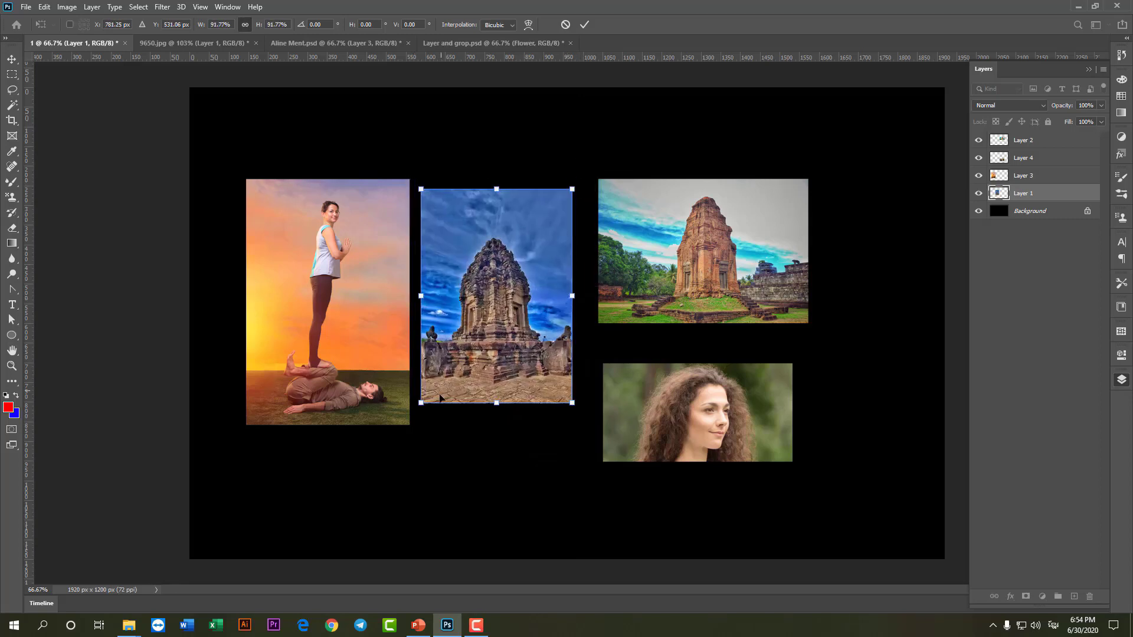
{"action": "mouse_move", "coordinate": [420, 404]}
{"action": "left_mouse_down"}
{"action": "mouse_move", "coordinate": [434, 437]}
{"action": "mouse_move", "coordinate": [413, 527]}
{"action": "mouse_move", "coordinate": [390, 555]}
{"action": "left_mouse_up"}
{"action": "left_click_drag", "start_coordinate": [473, 387], "coordinate": [533, 338]}
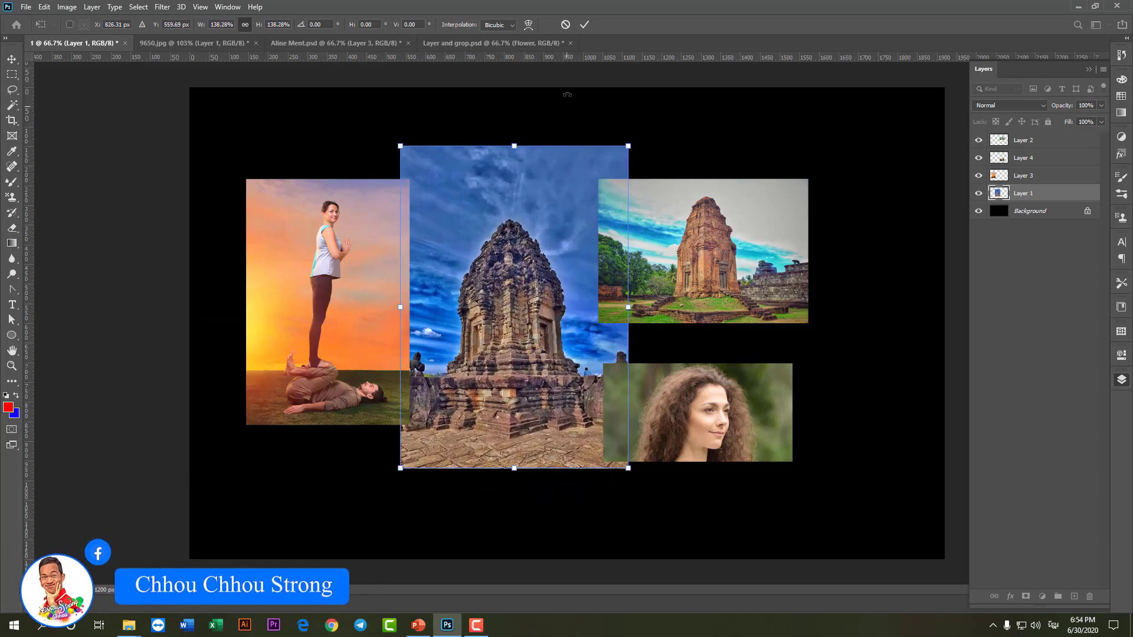
{"action": "left_click", "coordinate": [587, 25]}
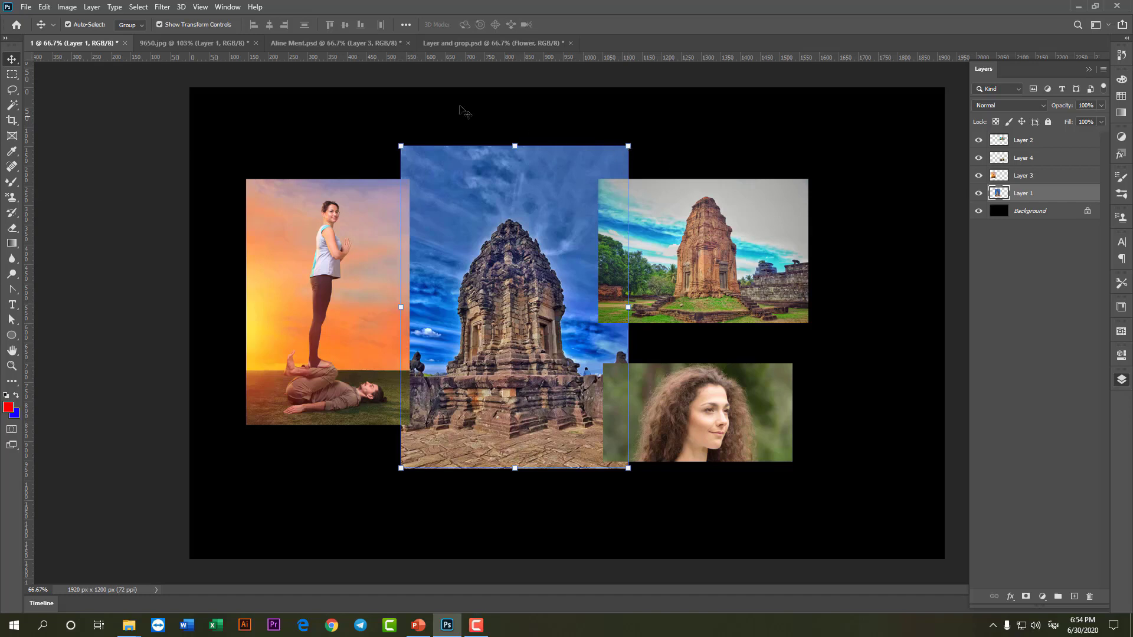
Step: Scale and rotate Layer 4's woman portrait about 30 degrees, commit, then move it down-right
{"action": "left_click", "coordinate": [159, 25]}
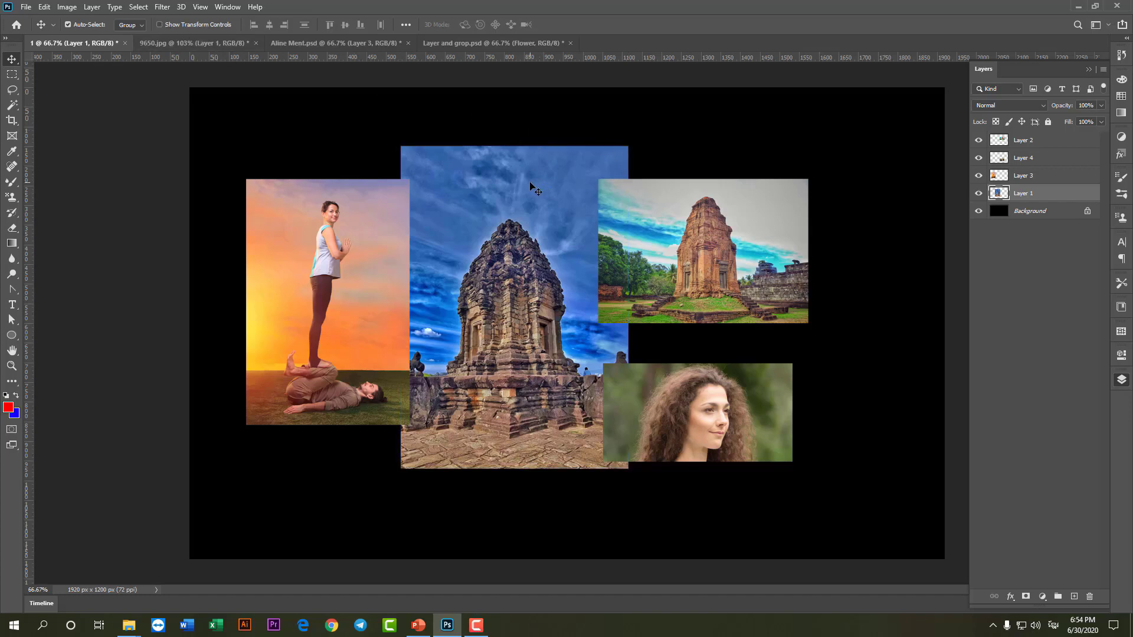
{"action": "left_click", "coordinate": [713, 417]}
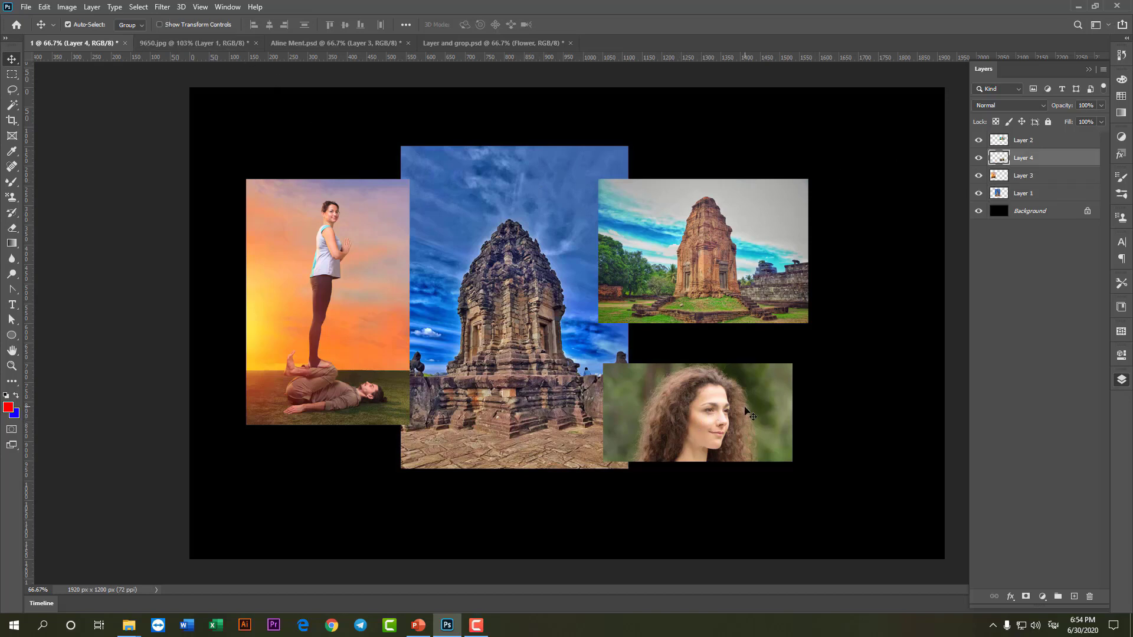
{"action": "left_click", "coordinate": [159, 25]}
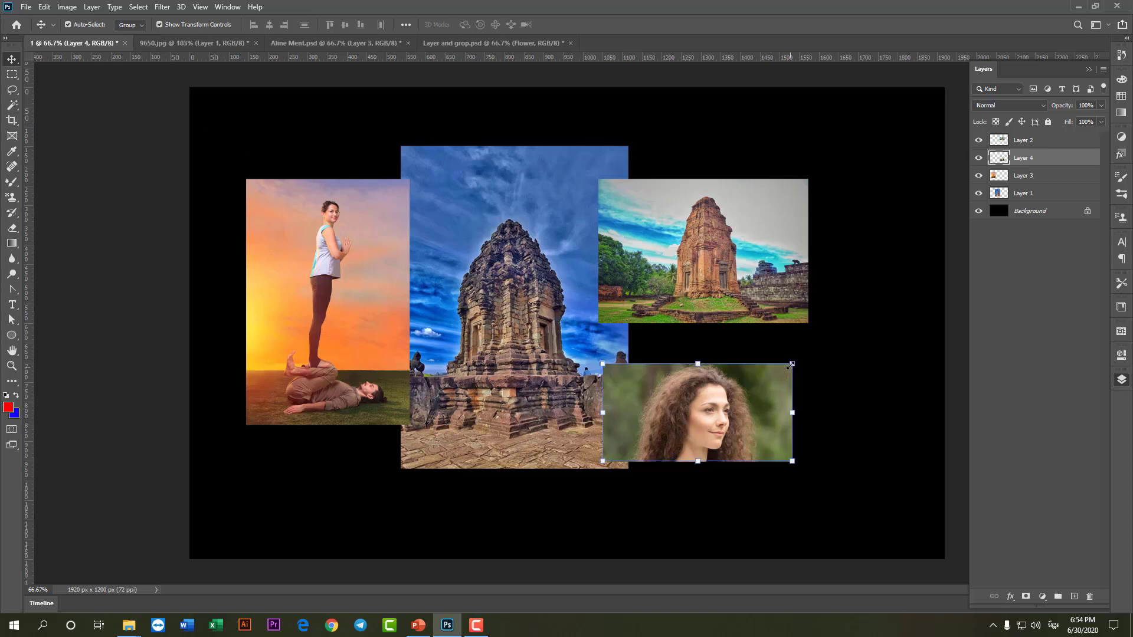
{"action": "left_click_drag", "start_coordinate": [792, 364], "coordinate": [809, 372]}
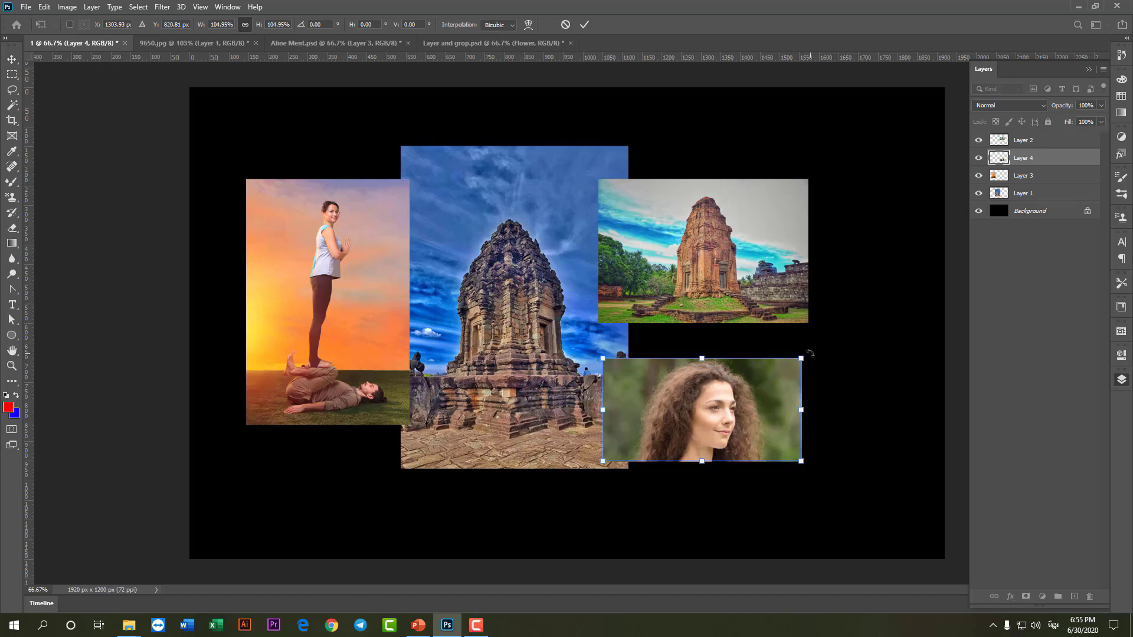
{"action": "mouse_move", "coordinate": [810, 354]}
{"action": "left_mouse_down"}
{"action": "mouse_move", "coordinate": [774, 291]}
{"action": "mouse_move", "coordinate": [756, 293]}
{"action": "left_mouse_up"}
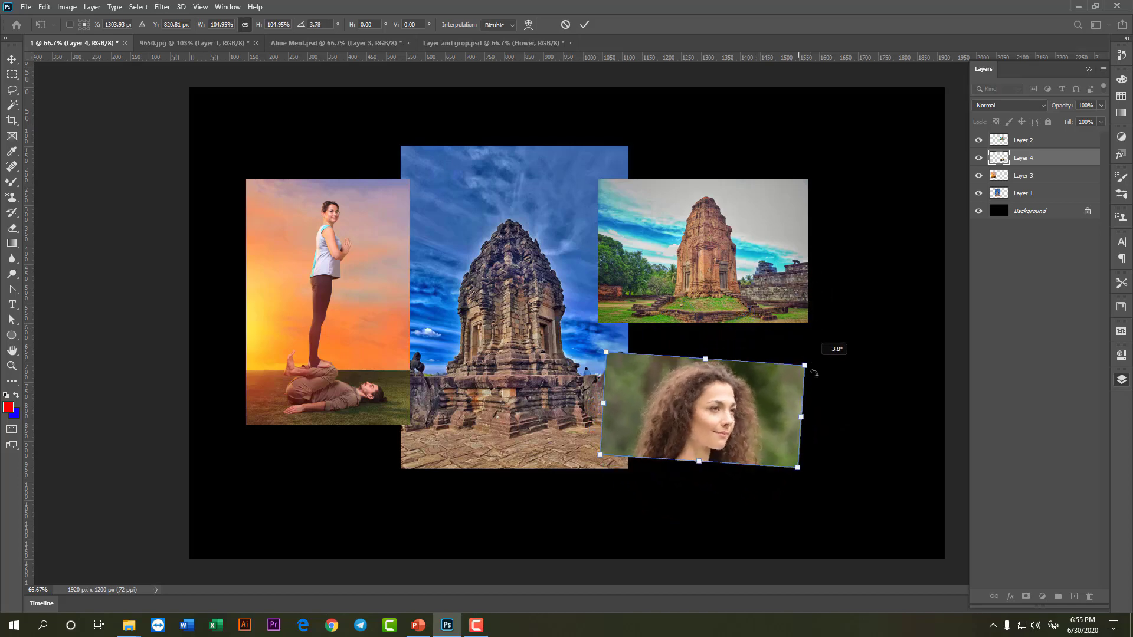
{"action": "mouse_move", "coordinate": [756, 294]}
{"action": "left_mouse_down"}
{"action": "mouse_move", "coordinate": [806, 360]}
{"action": "mouse_move", "coordinate": [680, 381]}
{"action": "mouse_move", "coordinate": [641, 325]}
{"action": "mouse_move", "coordinate": [829, 425]}
{"action": "mouse_move", "coordinate": [822, 348]}
{"action": "mouse_move", "coordinate": [837, 420]}
{"action": "left_mouse_up"}
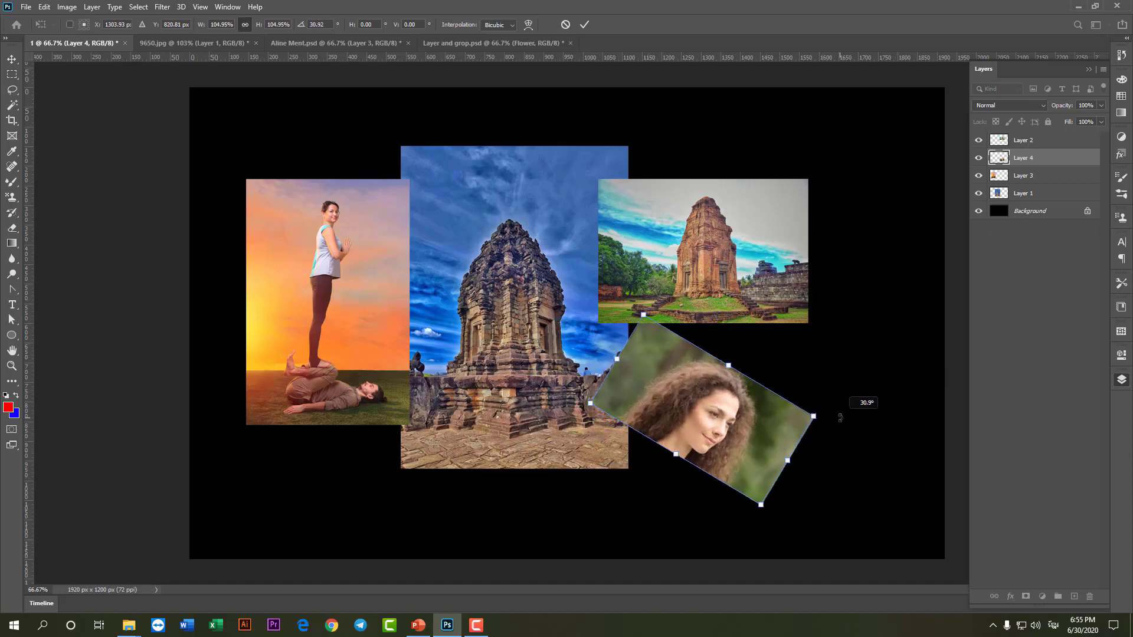
{"action": "left_click", "coordinate": [584, 25]}
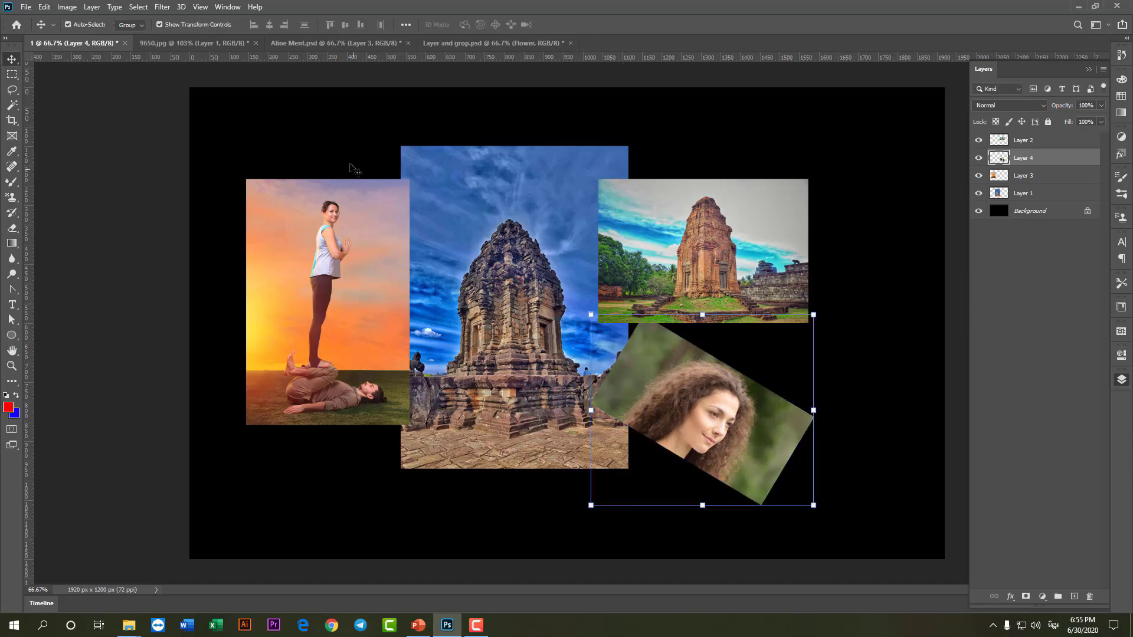
{"action": "left_click", "coordinate": [159, 24]}
{"action": "left_click_drag", "start_coordinate": [715, 417], "coordinate": [783, 440]}
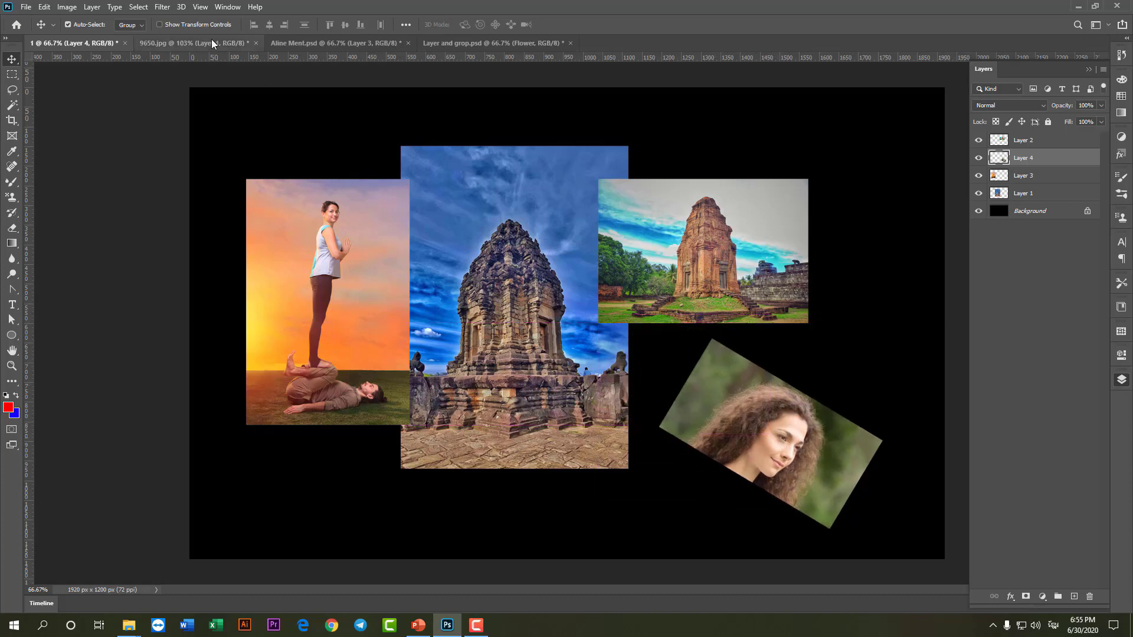
Step: Free Transform the upper-right temple photo to about 124%, tilting it then straightening to nearly level
{"action": "left_click", "coordinate": [649, 250]}
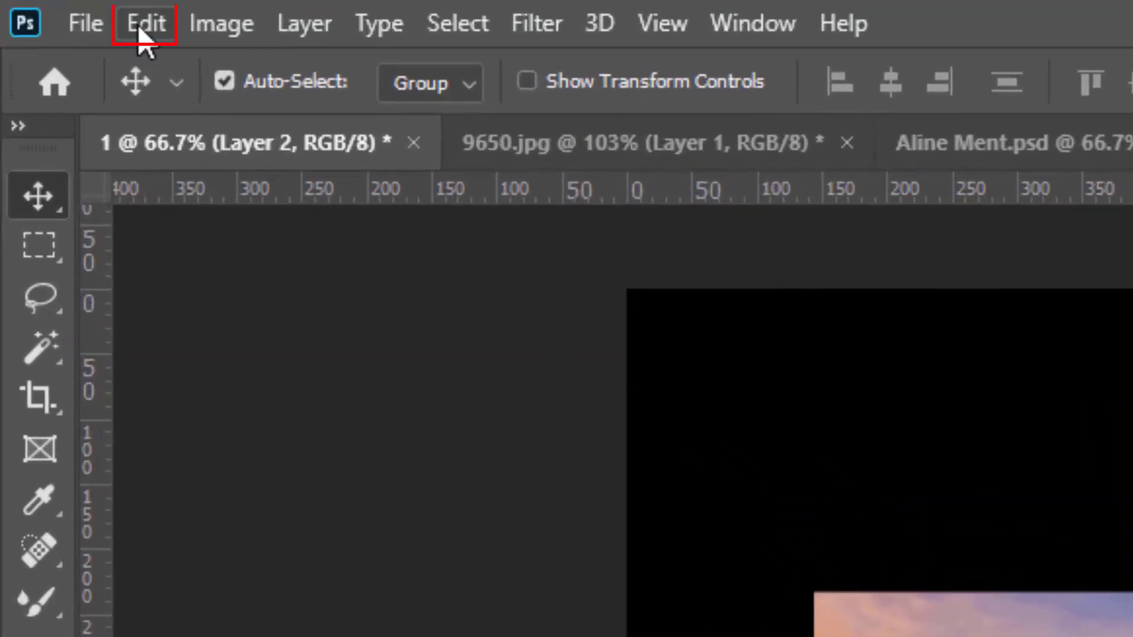
{"action": "left_click", "coordinate": [146, 25]}
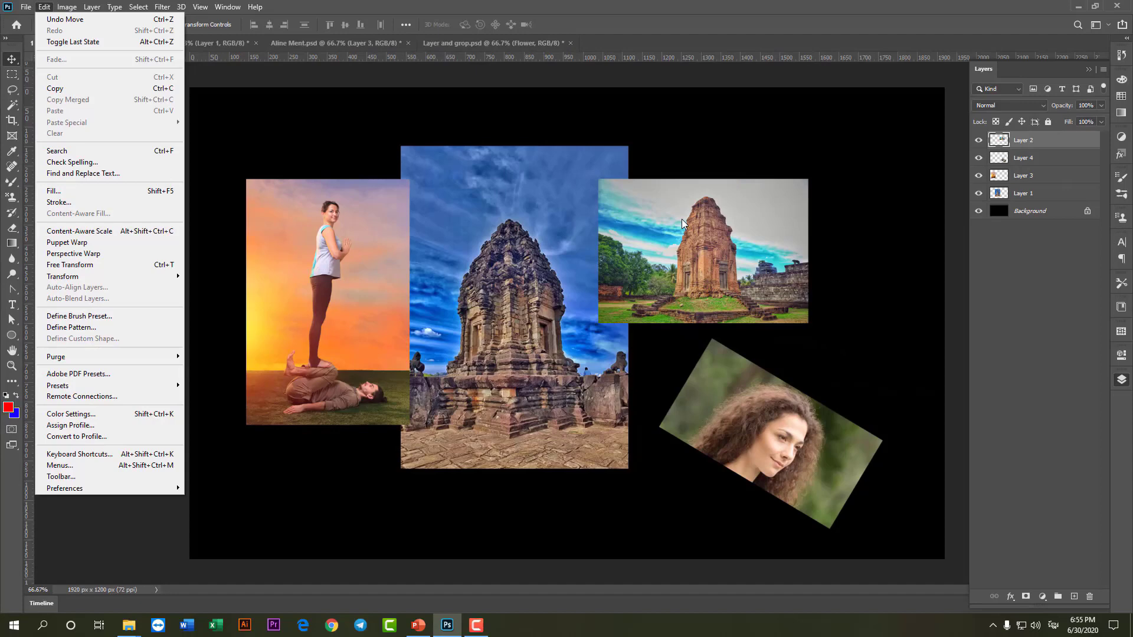
{"action": "left_click", "coordinate": [682, 218]}
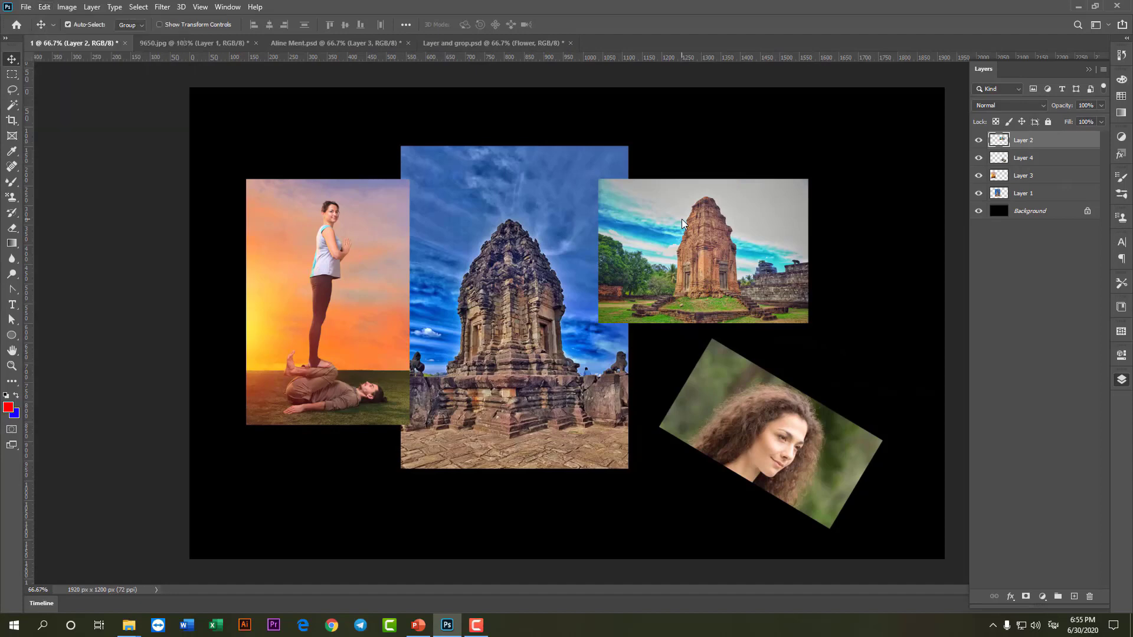
{"action": "key", "text": "ctrl+t"}
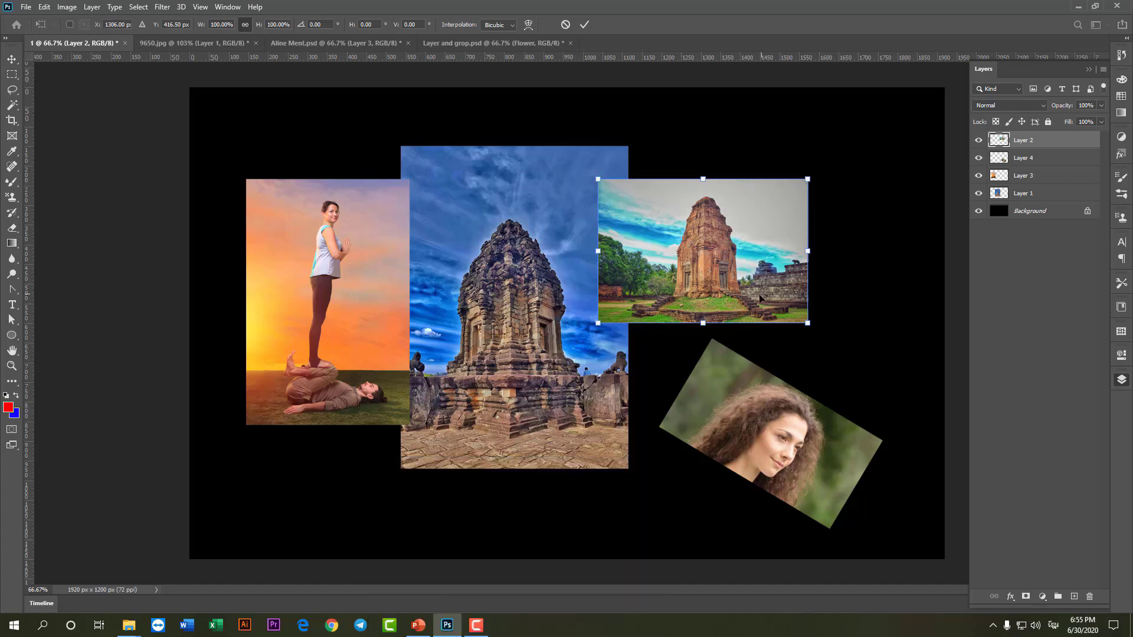
{"action": "left_click_drag", "start_coordinate": [807, 179], "coordinate": [870, 133]}
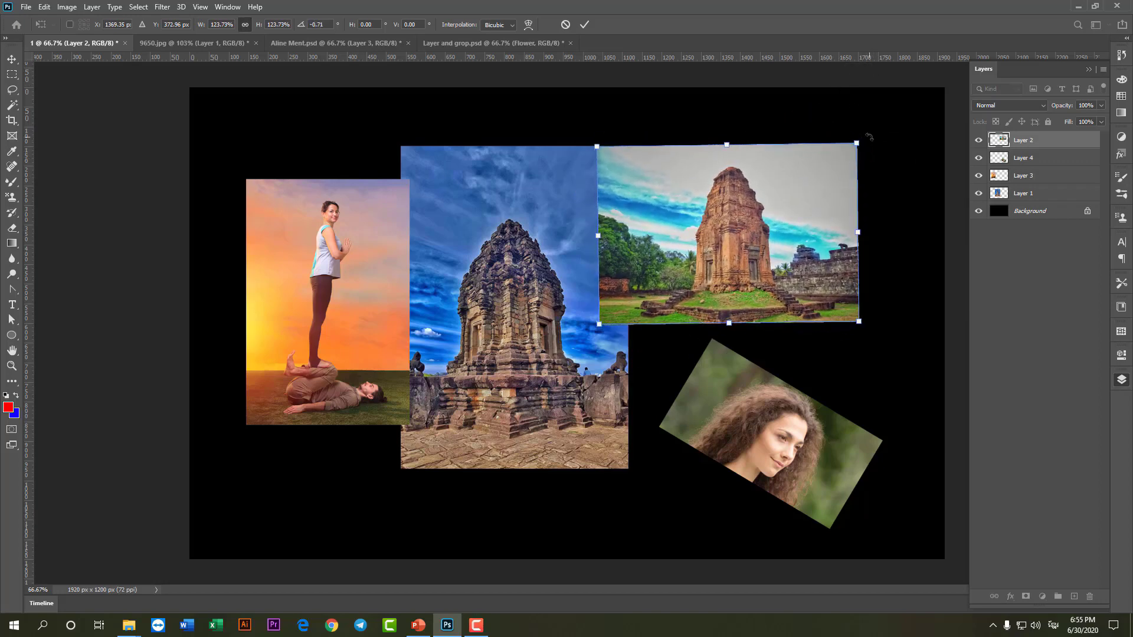
{"action": "left_click_drag", "start_coordinate": [797, 220], "coordinate": [787, 237]}
{"action": "left_click_drag", "start_coordinate": [868, 127], "coordinate": [866, 133]}
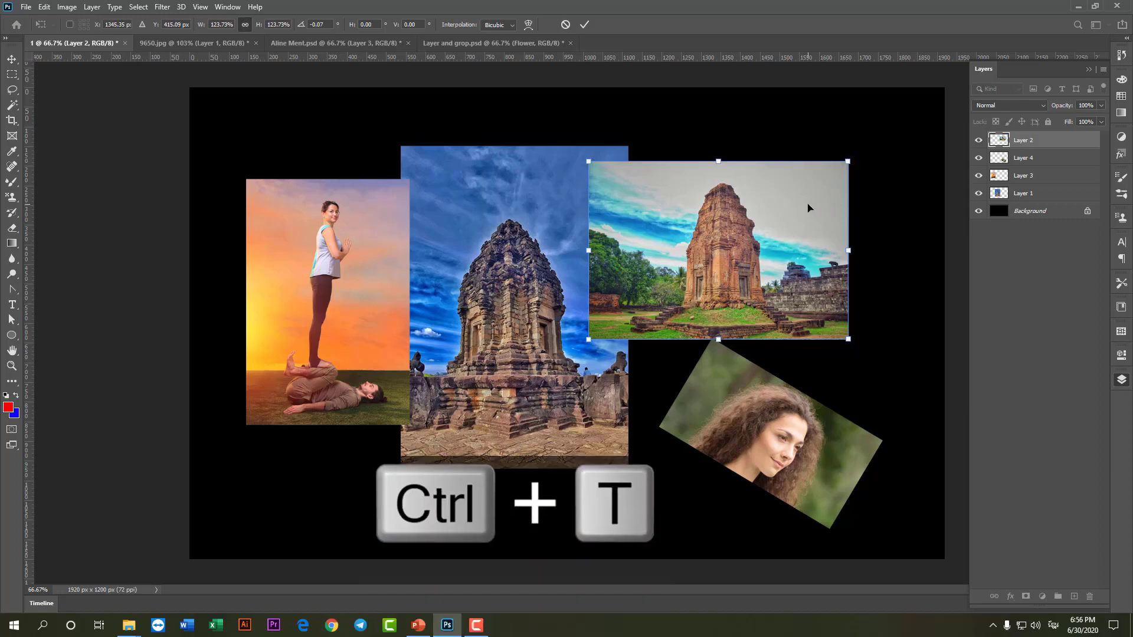
{"action": "mouse_move", "coordinate": [858, 149]}
{"action": "left_mouse_down"}
{"action": "mouse_move", "coordinate": [801, 121]}
{"action": "mouse_move", "coordinate": [827, 170]}
{"action": "left_mouse_up"}
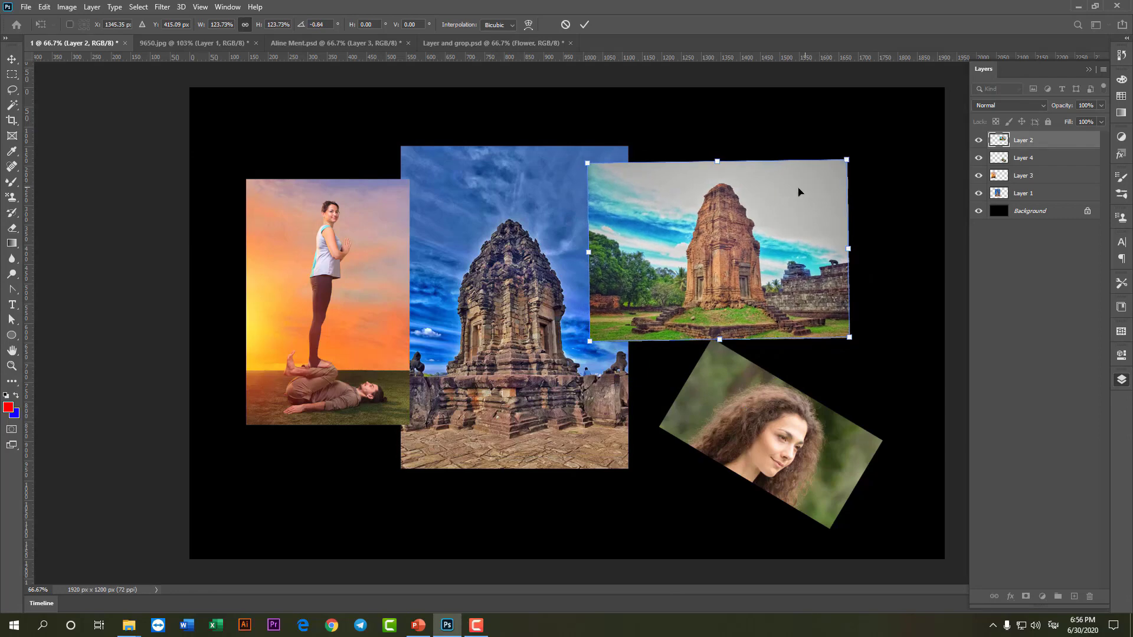
{"action": "left_click_drag", "start_coordinate": [853, 148], "coordinate": [857, 152]}
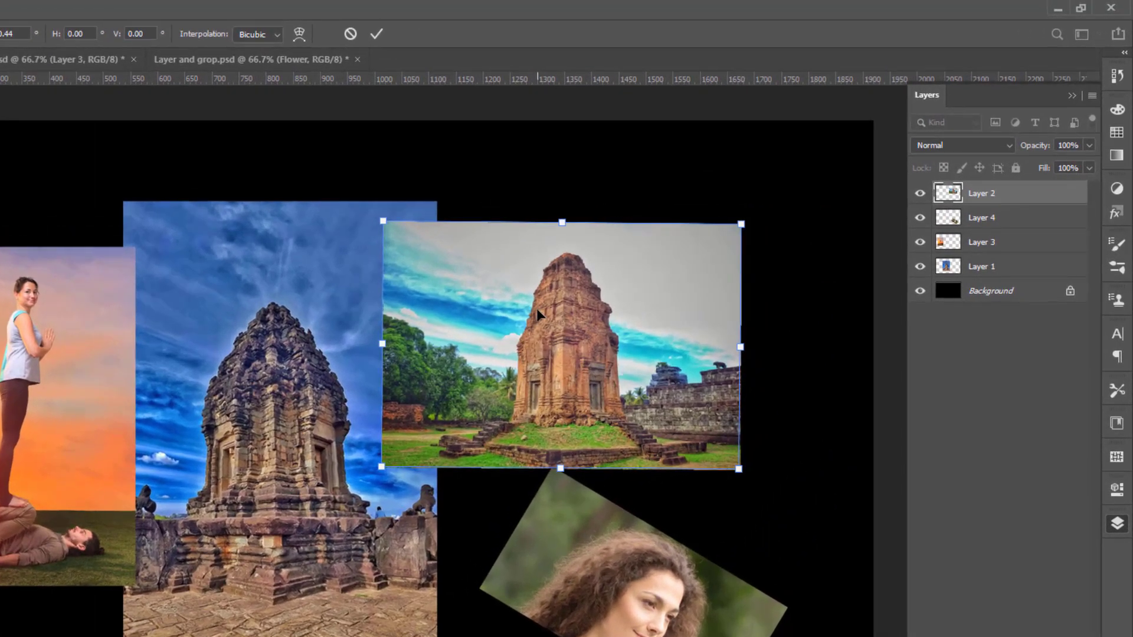
Step: Distort the temple photo into a trapezoid via its top corners, commit, and move it into the top-right corner
{"action": "right_click", "coordinate": [706, 231]}
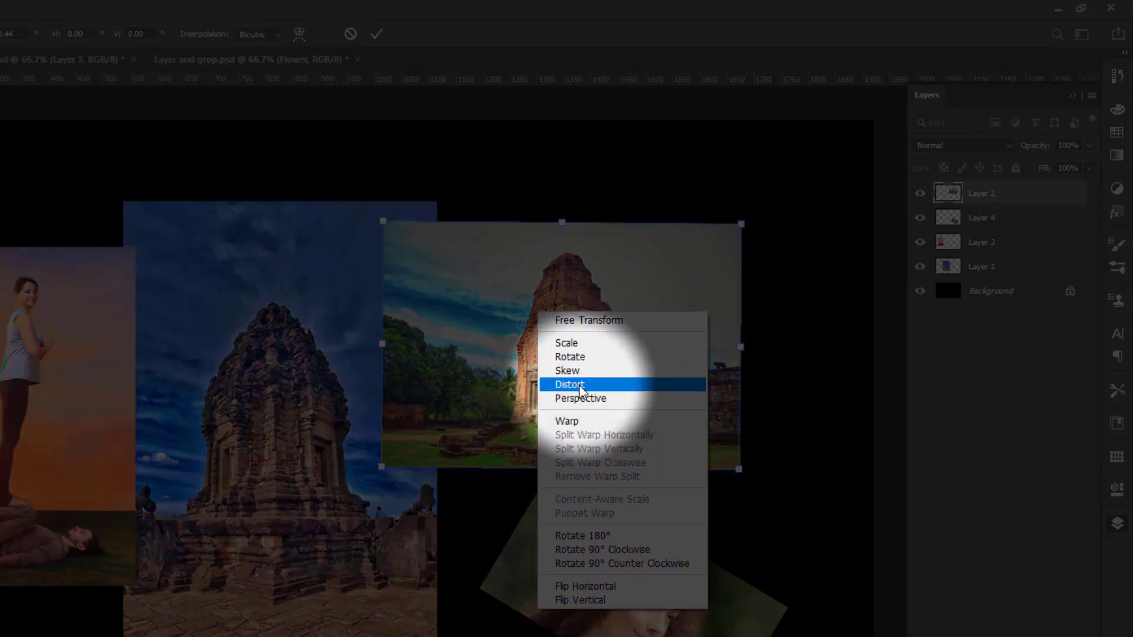
{"action": "left_click", "coordinate": [579, 384]}
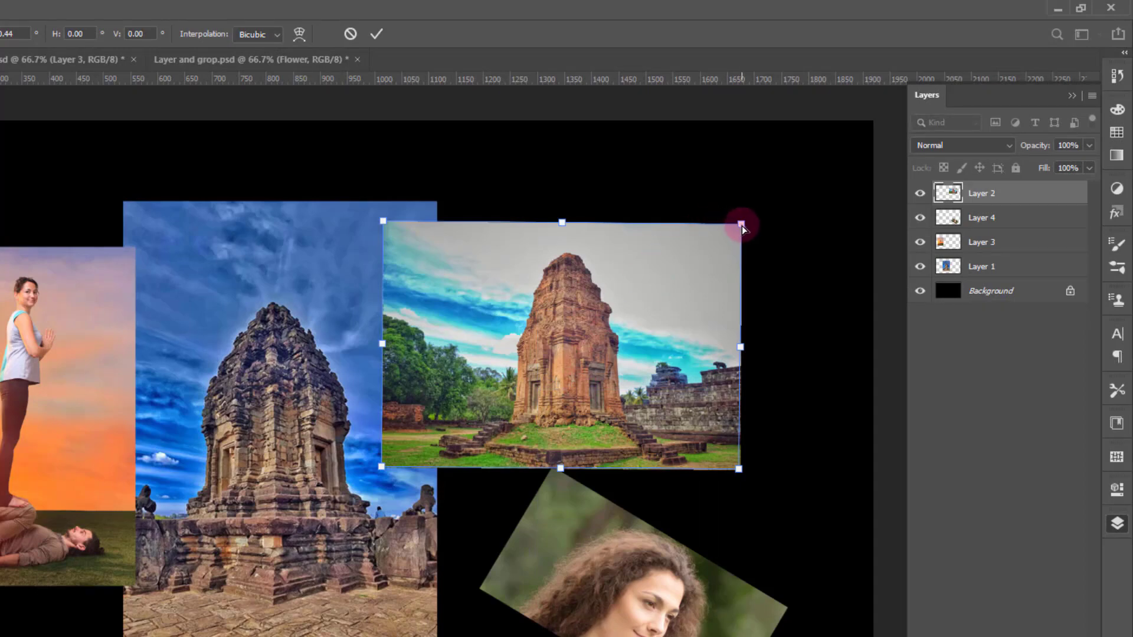
{"action": "left_click_drag", "start_coordinate": [741, 226], "coordinate": [673, 254]}
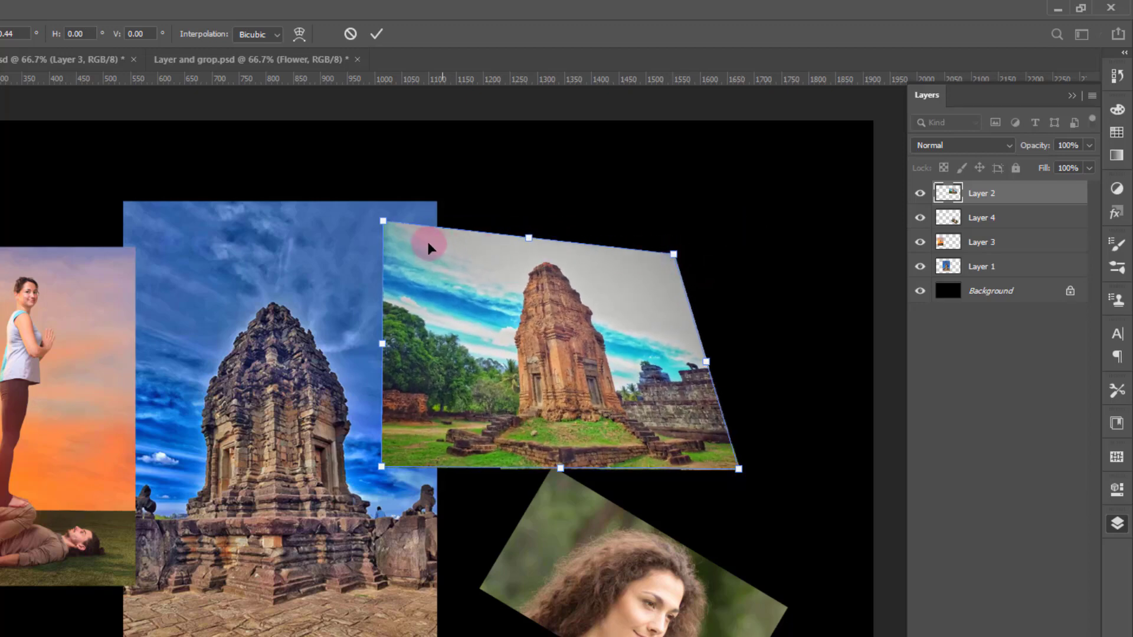
{"action": "left_click_drag", "start_coordinate": [379, 225], "coordinate": [425, 295]}
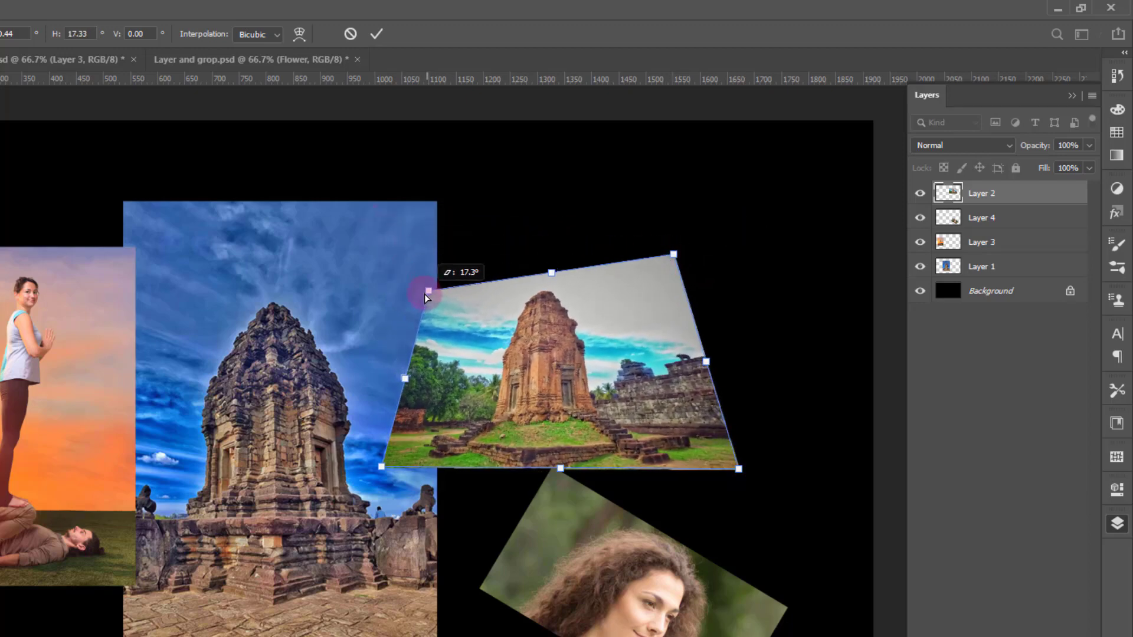
{"action": "left_click_drag", "start_coordinate": [627, 381], "coordinate": [736, 320]}
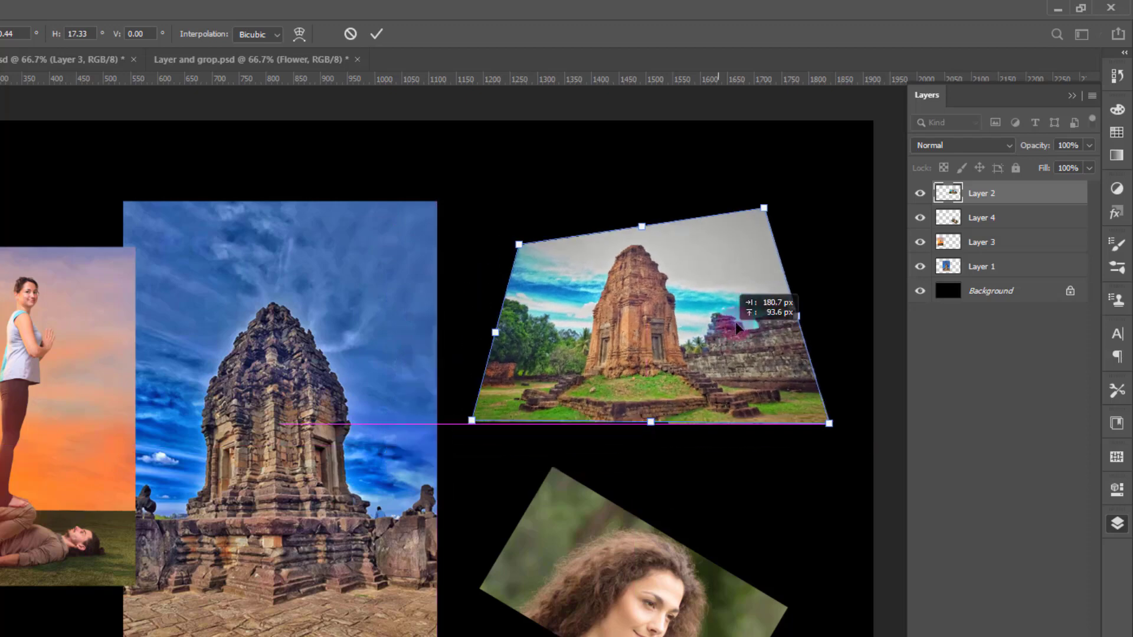
{"action": "left_click", "coordinate": [378, 33]}
{"action": "left_click_drag", "start_coordinate": [653, 285], "coordinate": [653, 276]}
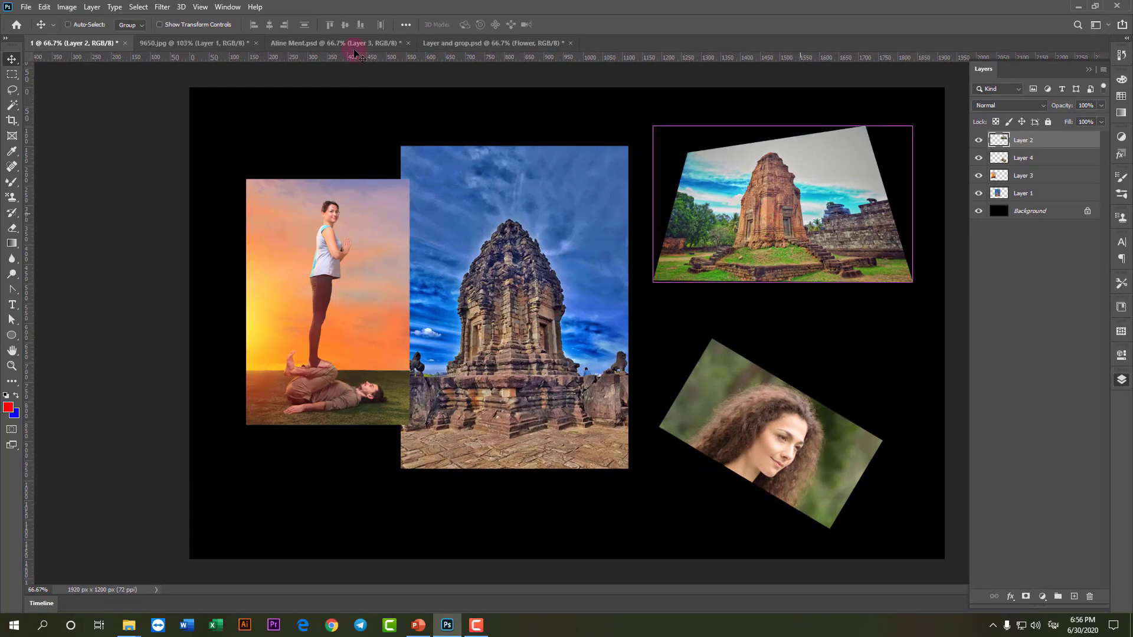
Step: Undo the temple photo's move and distortion, then shift the restored photo right
{"action": "left_click", "coordinate": [45, 7]}
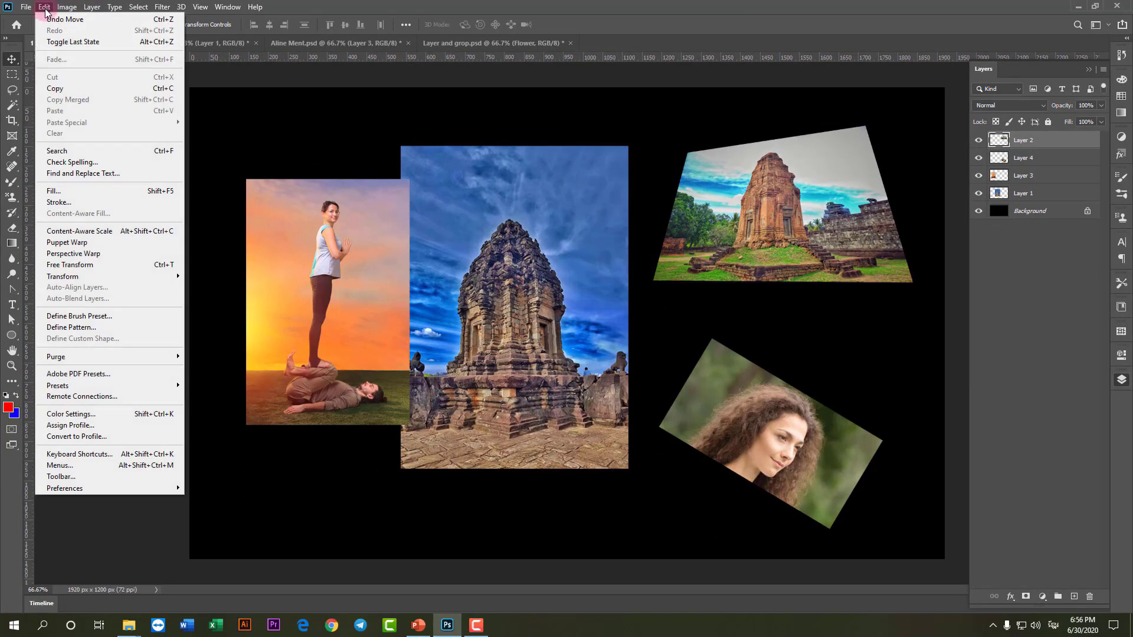
{"action": "left_click", "coordinate": [51, 20]}
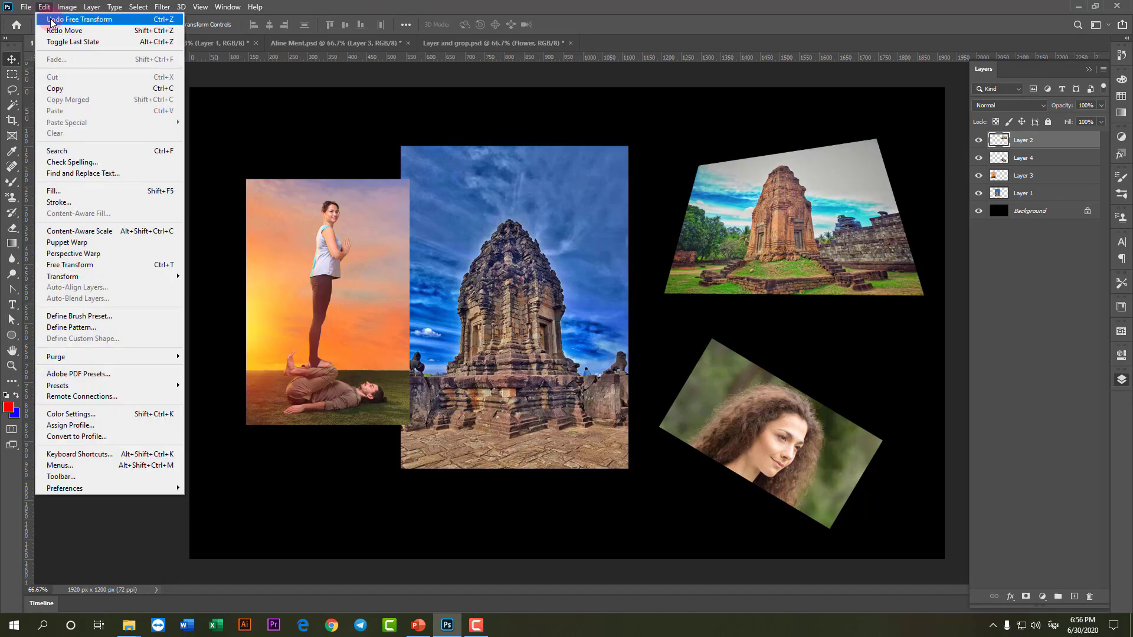
{"action": "left_click", "coordinate": [51, 19]}
{"action": "left_click_drag", "start_coordinate": [650, 223], "coordinate": [711, 241]}
Step: Free Transform the temple photo so its top edge slopes down to the right, and commit
{"action": "key", "text": "ctrl"}
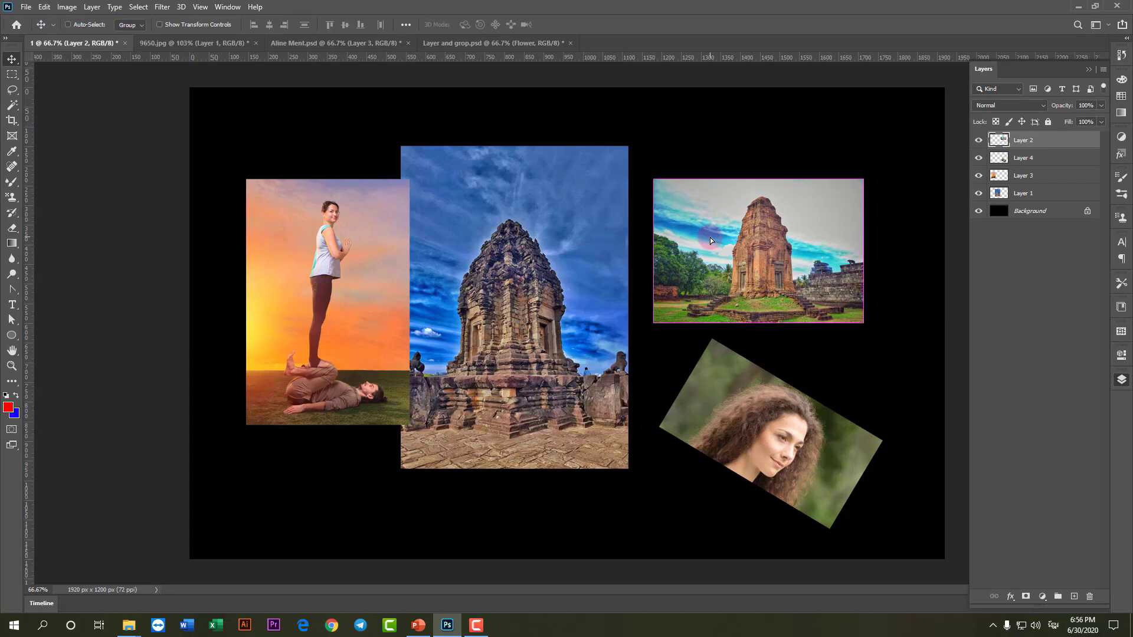
{"action": "key", "text": "ctrl+t"}
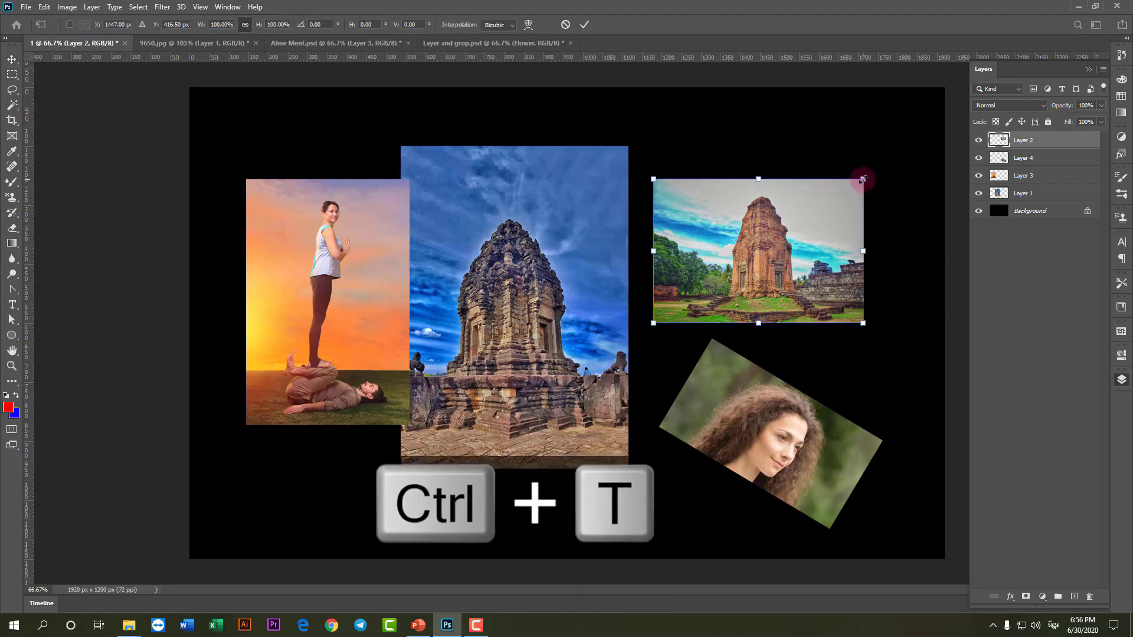
{"action": "left_click_drag", "start_coordinate": [863, 179], "coordinate": [892, 160]}
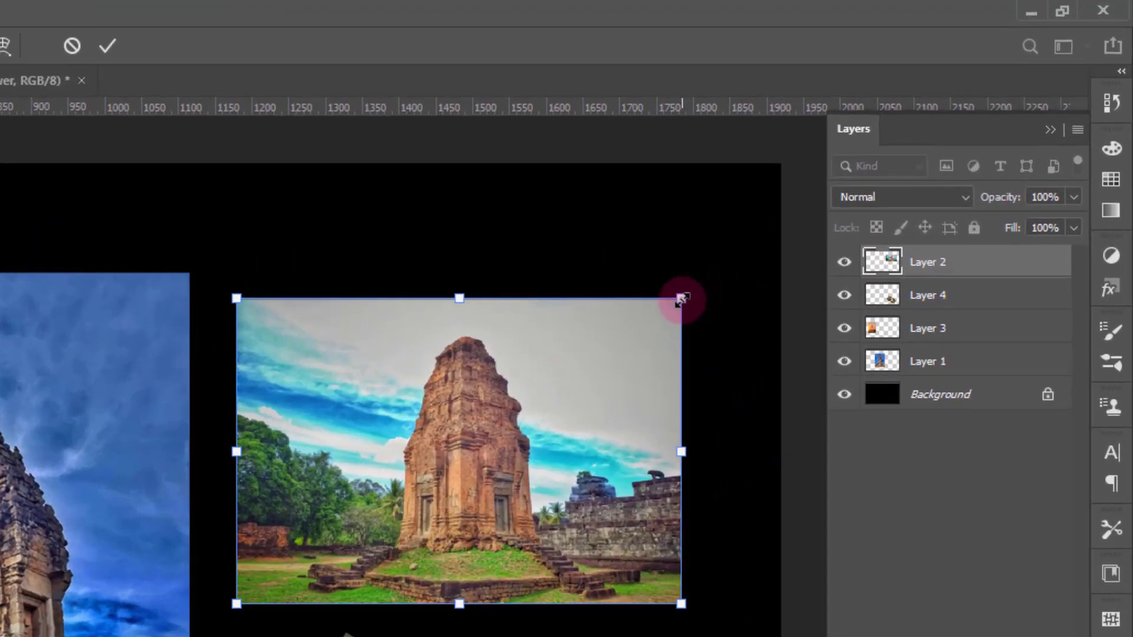
{"action": "left_click_drag", "start_coordinate": [680, 300], "coordinate": [590, 367]}
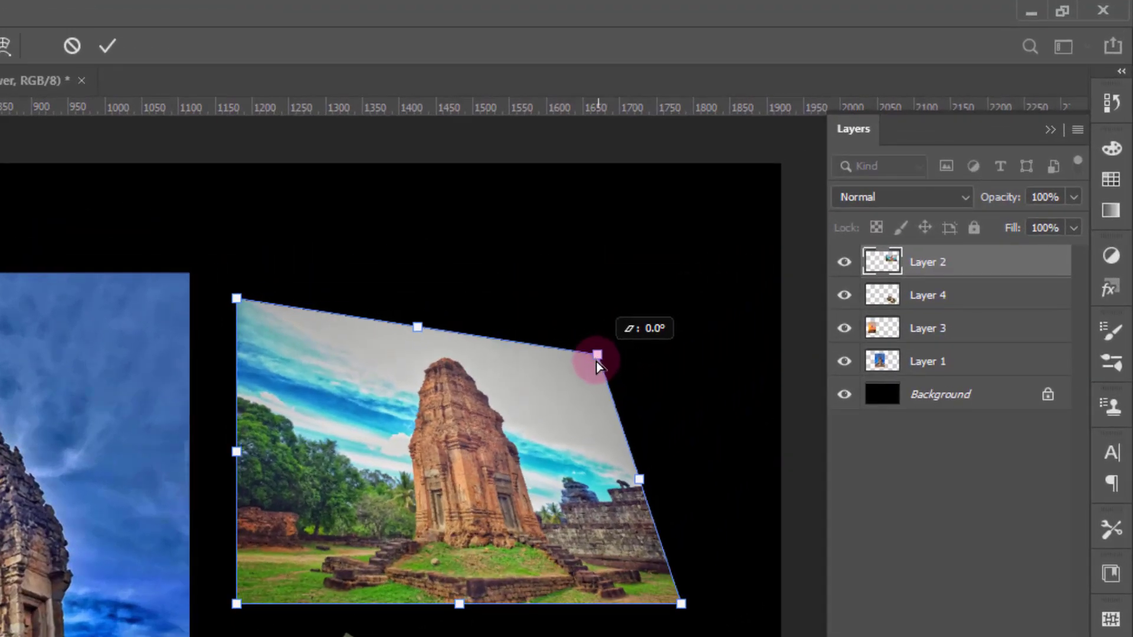
{"action": "left_click_drag", "start_coordinate": [681, 605], "coordinate": [716, 579]}
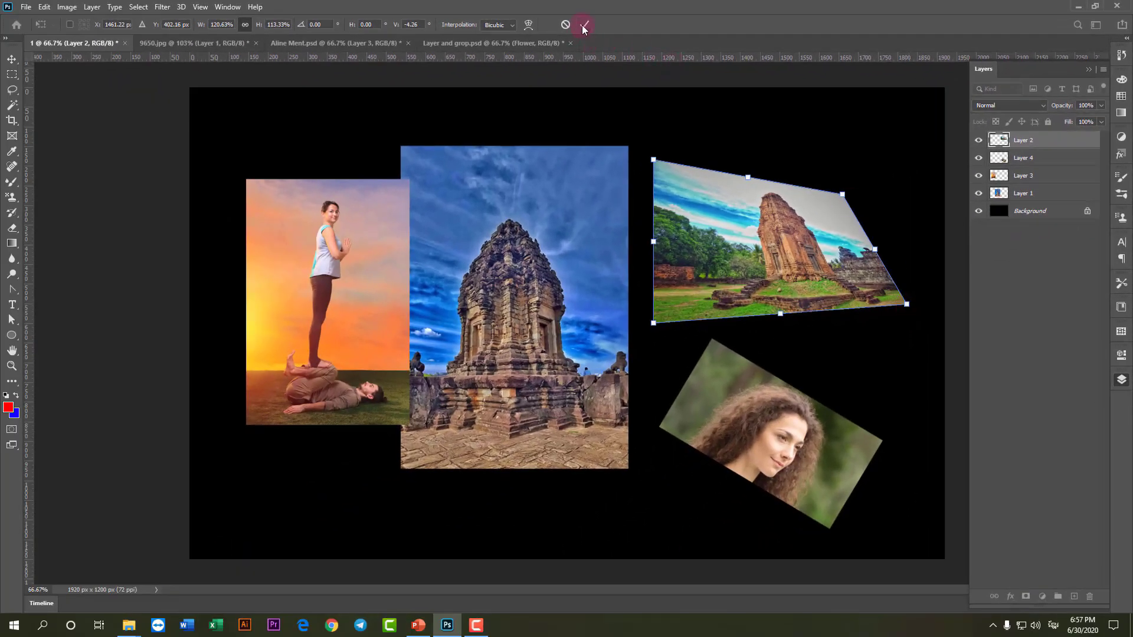
{"action": "left_click", "coordinate": [584, 26]}
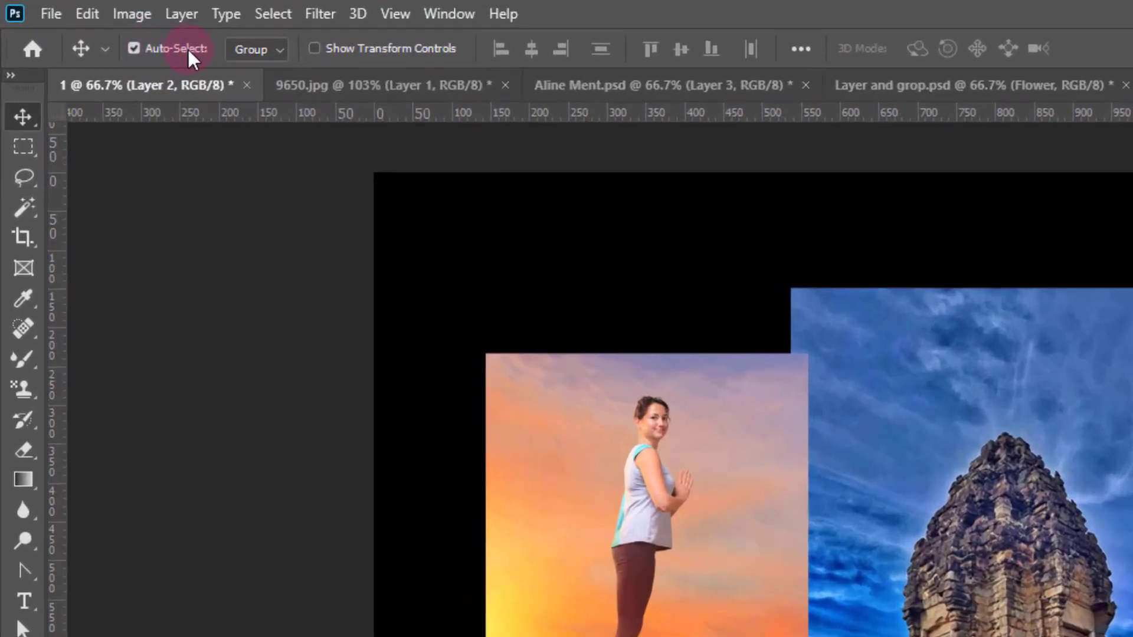
Step: Leave Auto-Select on Group and bring the Aline Ment.psd document to the front
{"action": "left_click", "coordinate": [258, 51]}
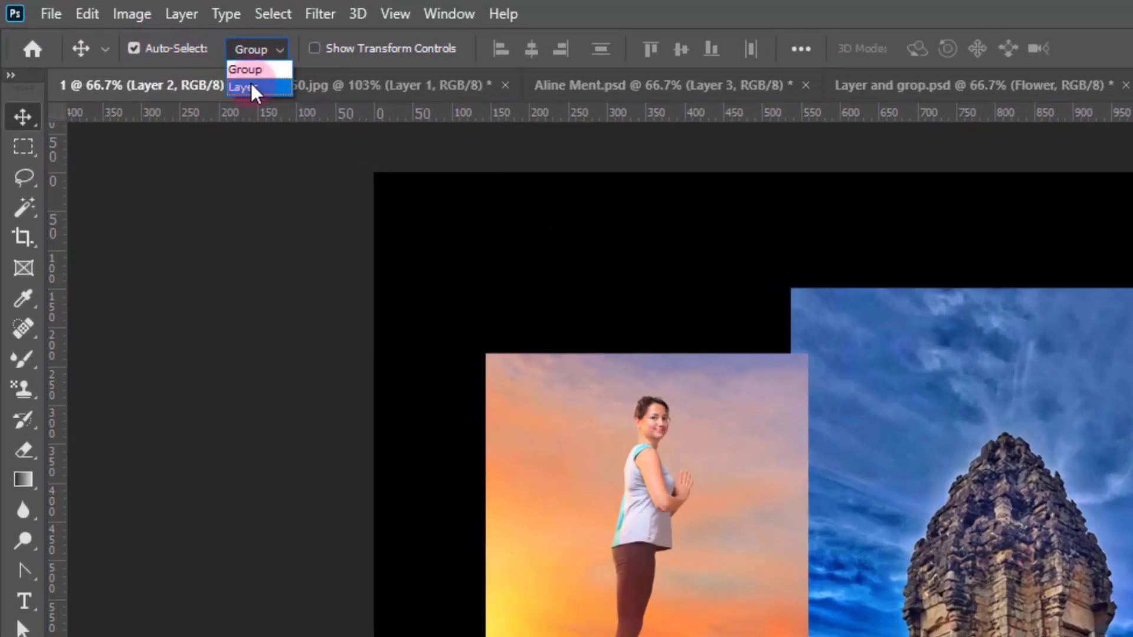
{"action": "left_click", "coordinate": [359, 57]}
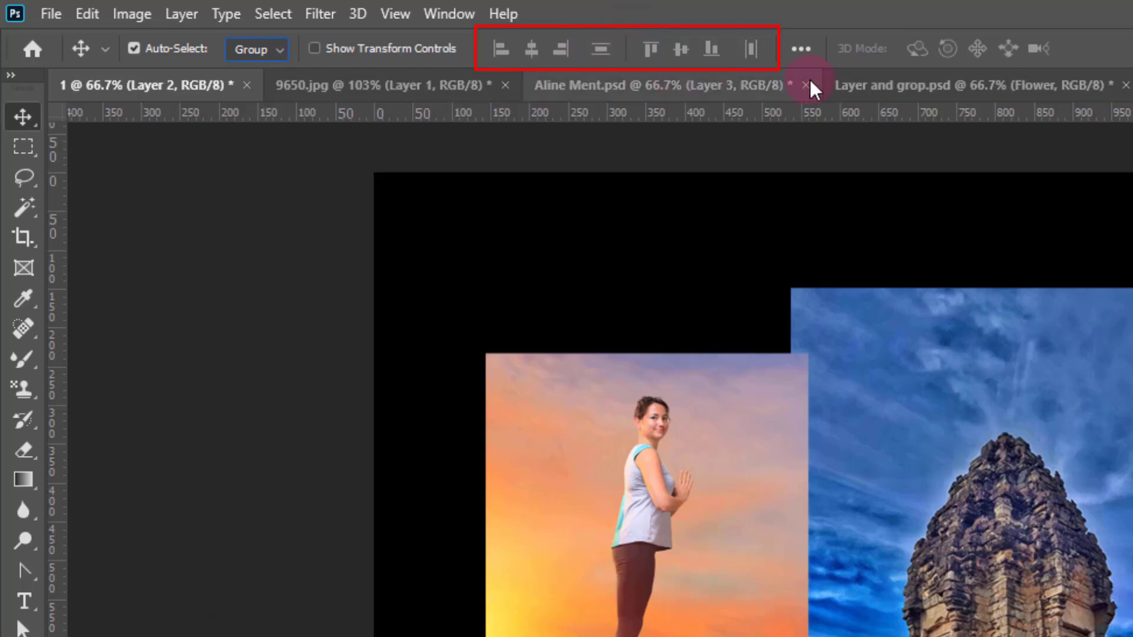
{"action": "left_click", "coordinate": [701, 84]}
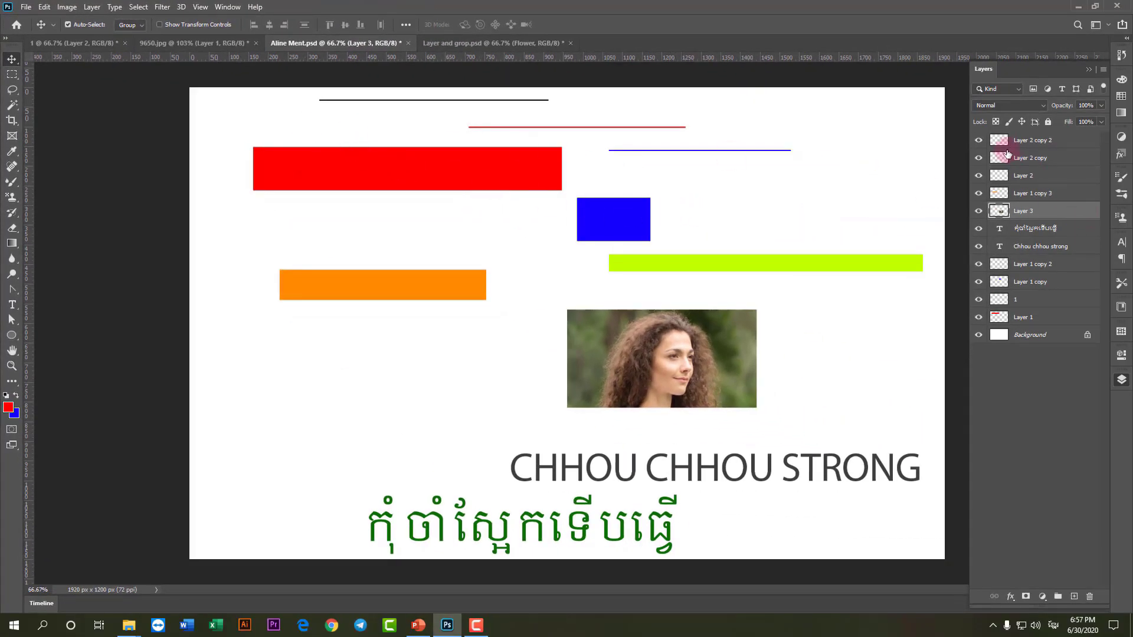
Step: Toggle the blue, red and black line layers' visibility to identify each one
{"action": "left_click", "coordinate": [1002, 142]}
{"action": "left_click", "coordinate": [976, 142]}
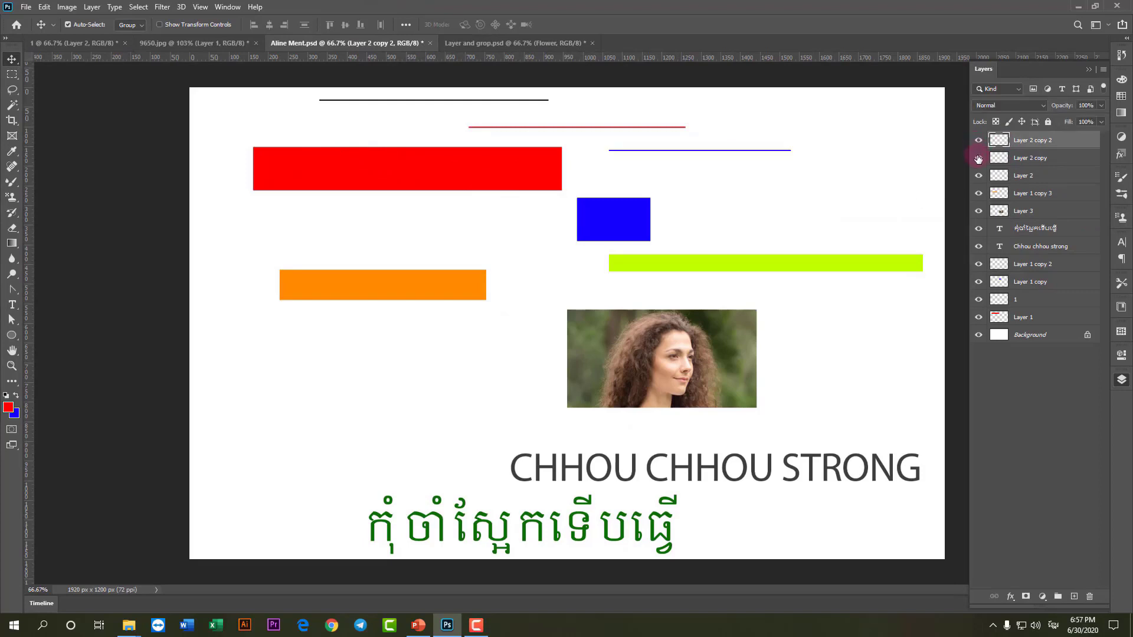
{"action": "left_click", "coordinate": [979, 159]}
{"action": "left_click", "coordinate": [979, 176]}
Step: Make Layer 2 copy 2 active and try range-selecting down to Layer 1
{"action": "left_click", "coordinate": [1017, 157]}
{"action": "left_click", "coordinate": [1025, 158]}
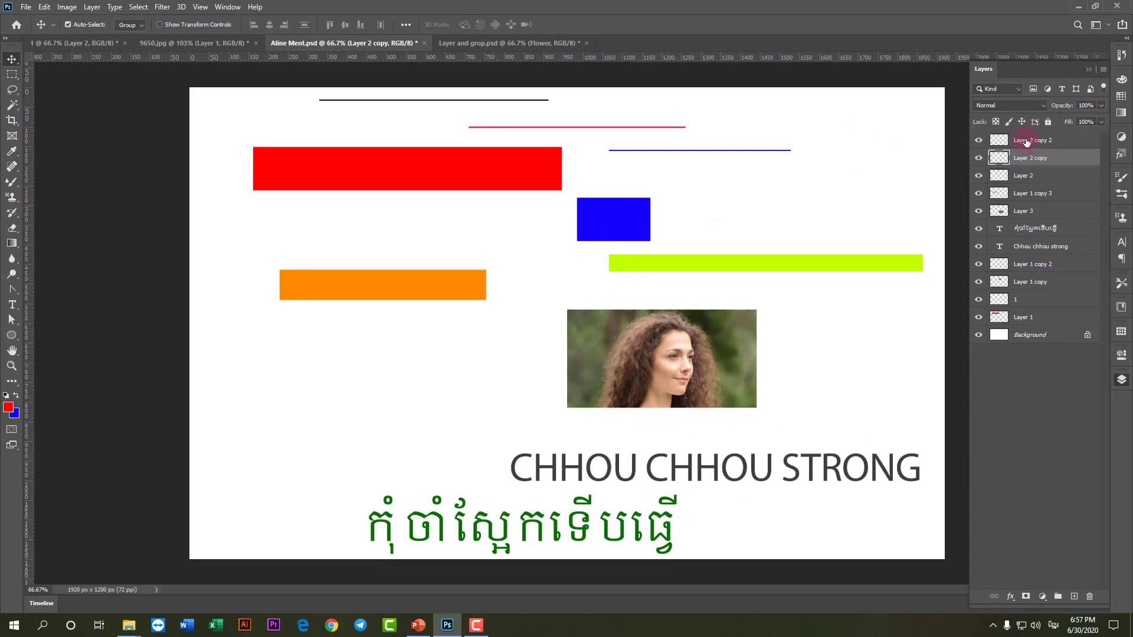
{"action": "left_click", "coordinate": [1026, 142]}
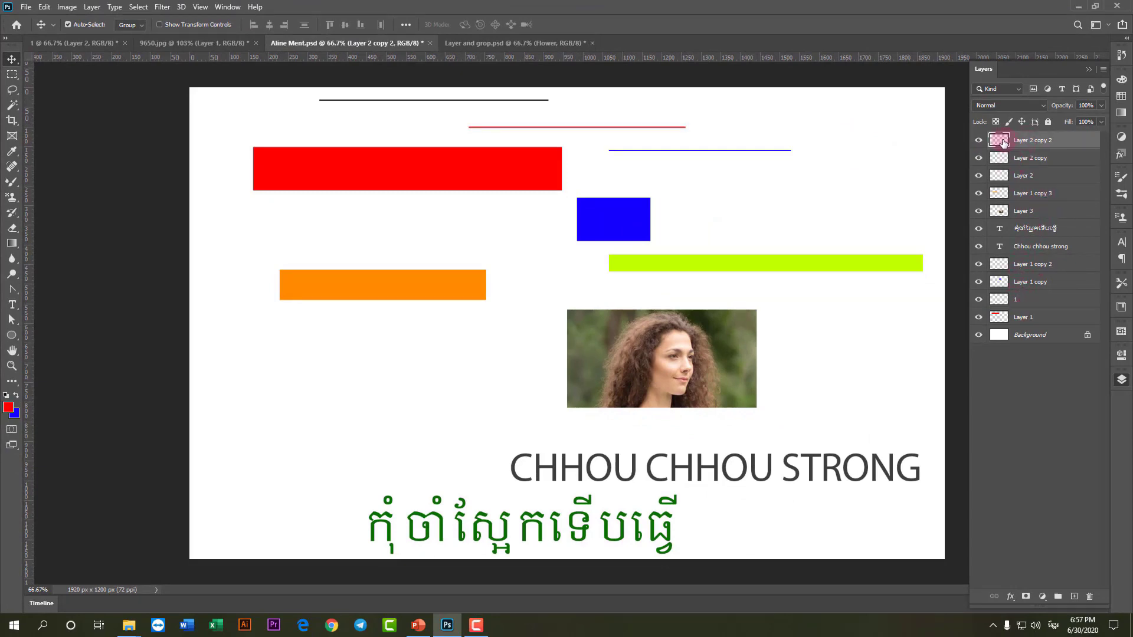
{"action": "left_click_drag", "start_coordinate": [1003, 143], "coordinate": [1018, 248]}
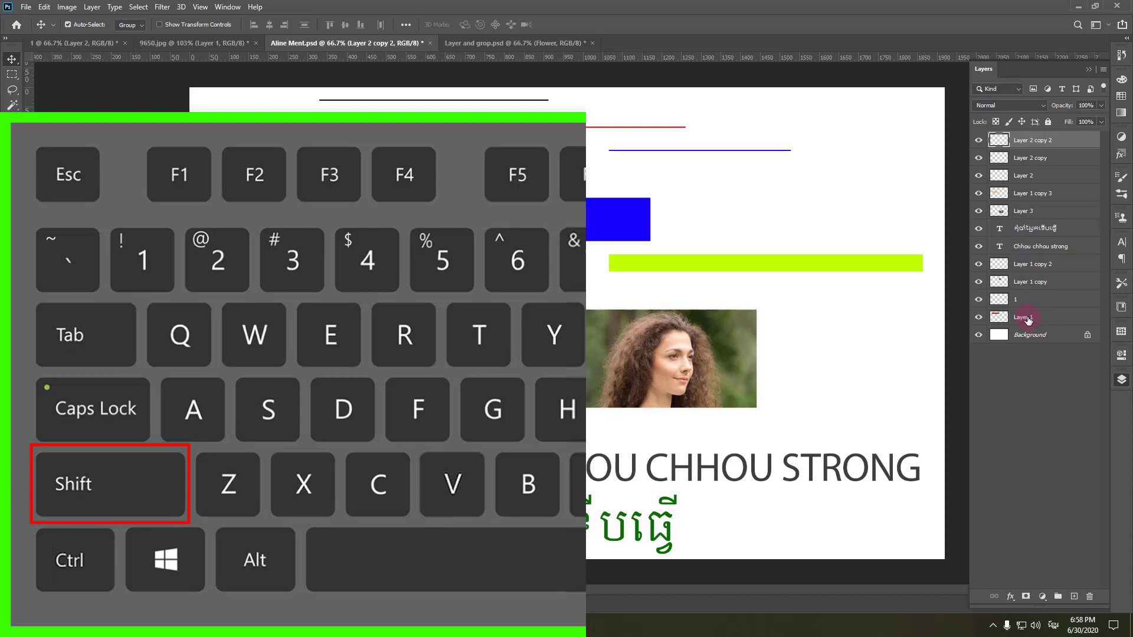
{"action": "left_click", "coordinate": [1028, 319], "text": "shift"}
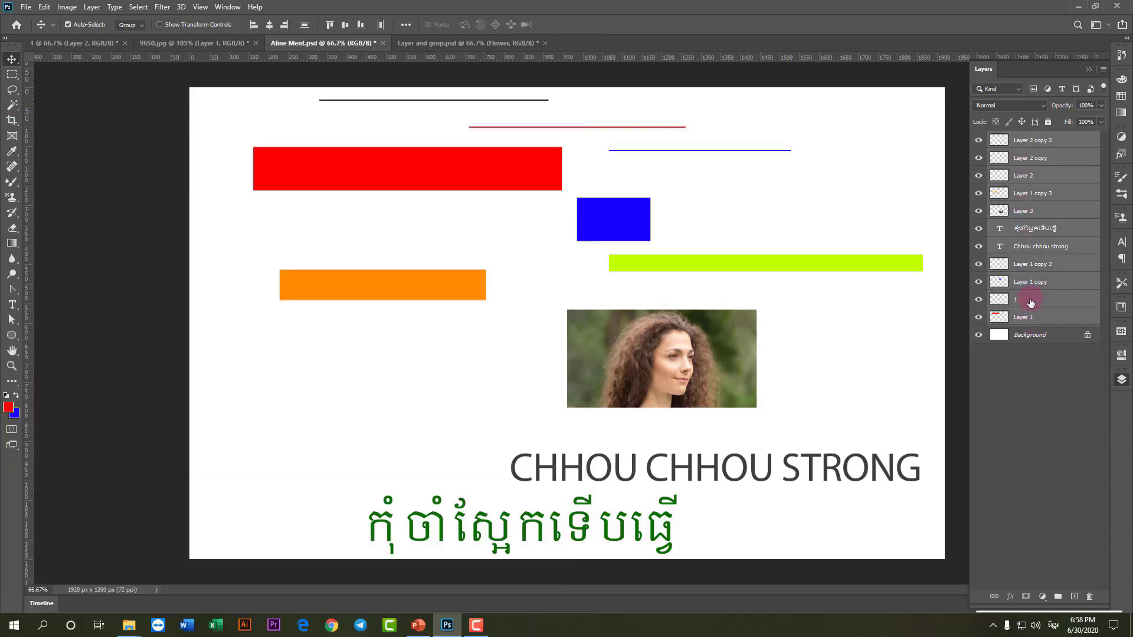
{"action": "left_click", "coordinate": [1038, 141]}
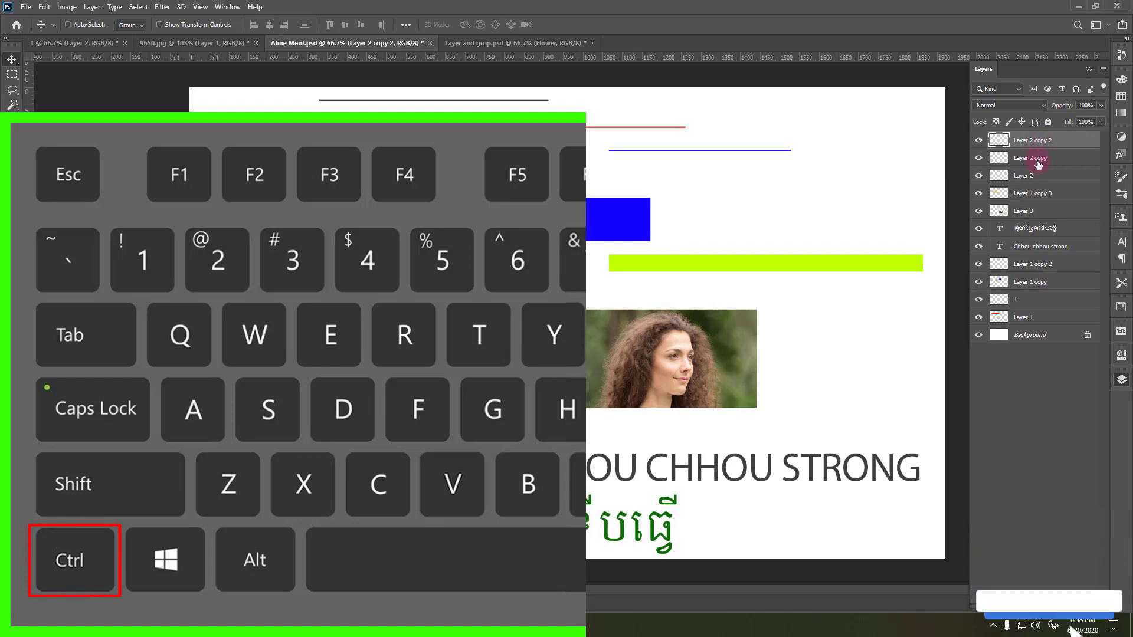
Step: Add the lower layers one by one, then select Layer 2 copy 2 through Layer 1
{"action": "left_click", "coordinate": [1036, 158], "text": "ctrl"}
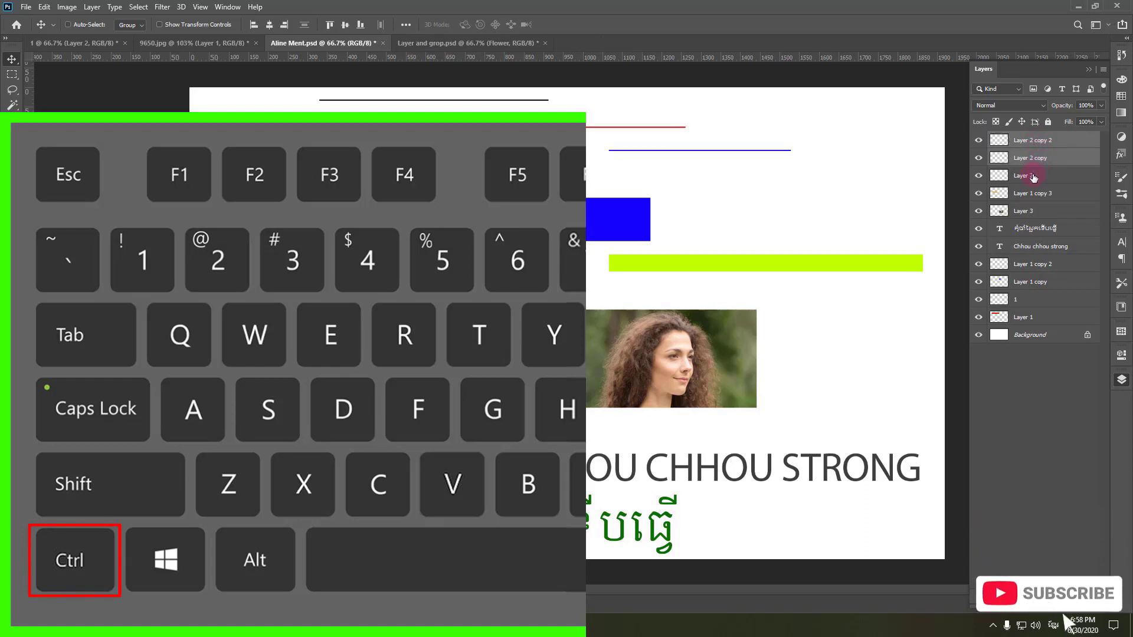
{"action": "left_click", "coordinate": [1028, 193], "text": "ctrl"}
{"action": "left_click", "coordinate": [1033, 228], "text": "ctrl"}
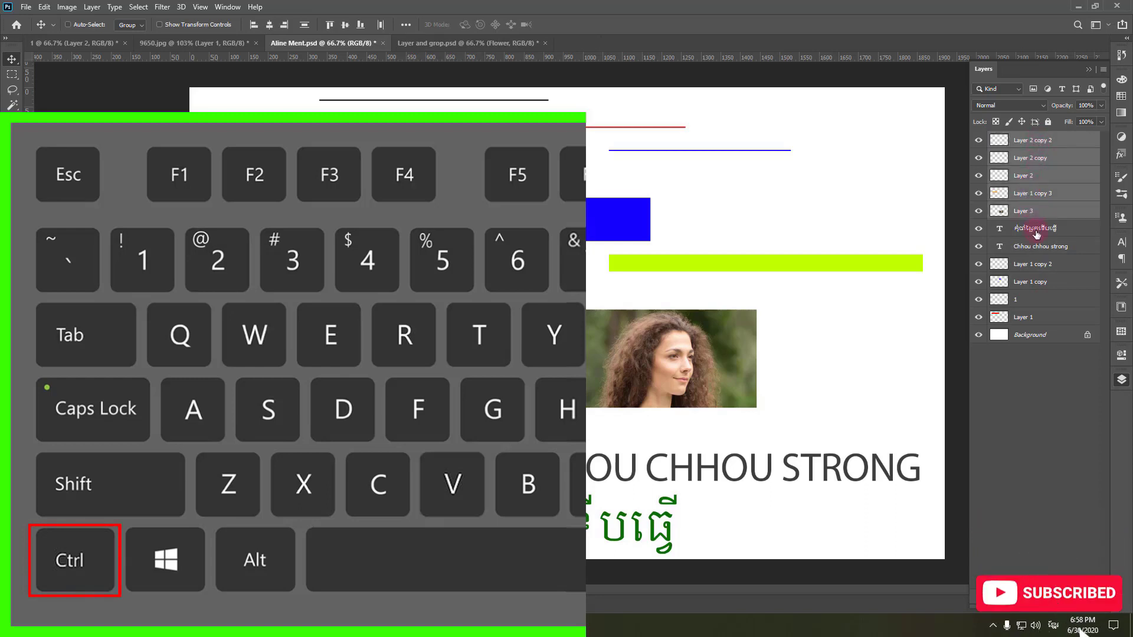
{"action": "left_click", "coordinate": [1027, 246], "text": "ctrl"}
{"action": "left_click", "coordinate": [1032, 264], "text": "ctrl"}
{"action": "left_click", "coordinate": [1051, 282], "text": "ctrl"}
{"action": "left_click", "coordinate": [1030, 141]}
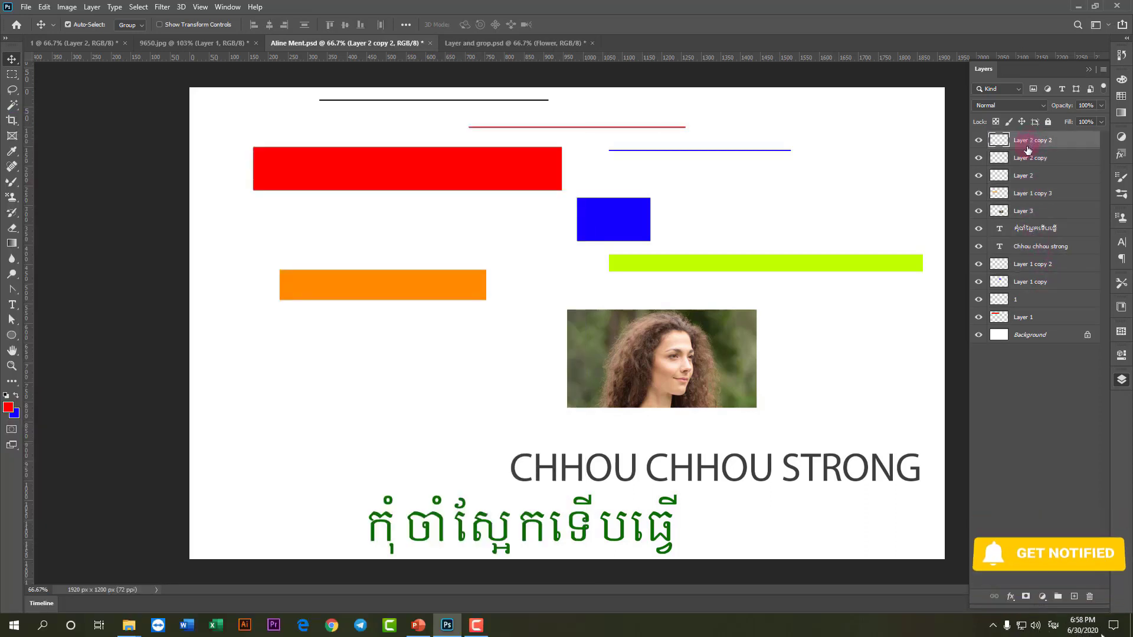
{"action": "left_click", "coordinate": [1037, 319], "text": "shift"}
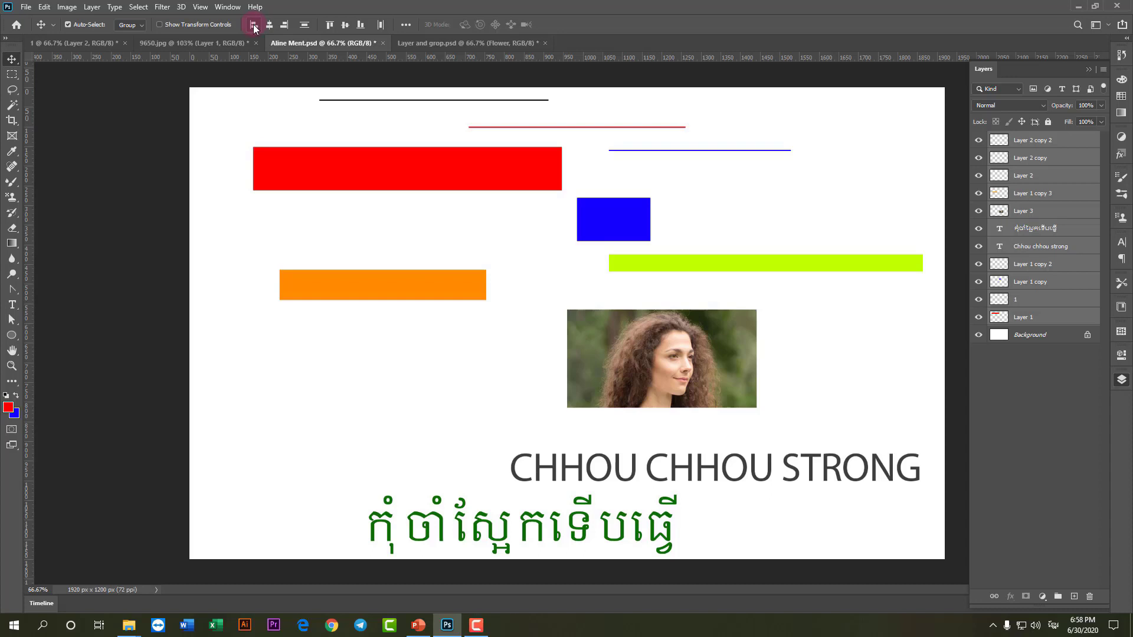
Step: Align the selected layers' left edges, then right edges, then their horizontal centres
{"action": "left_click", "coordinate": [254, 26]}
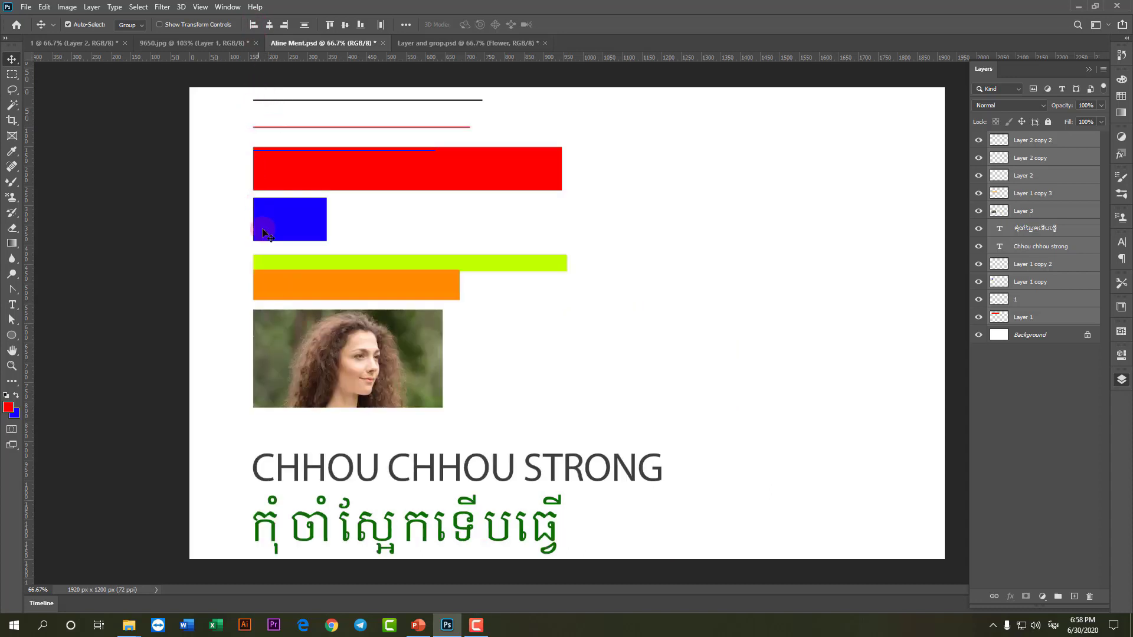
{"action": "left_click", "coordinate": [286, 25]}
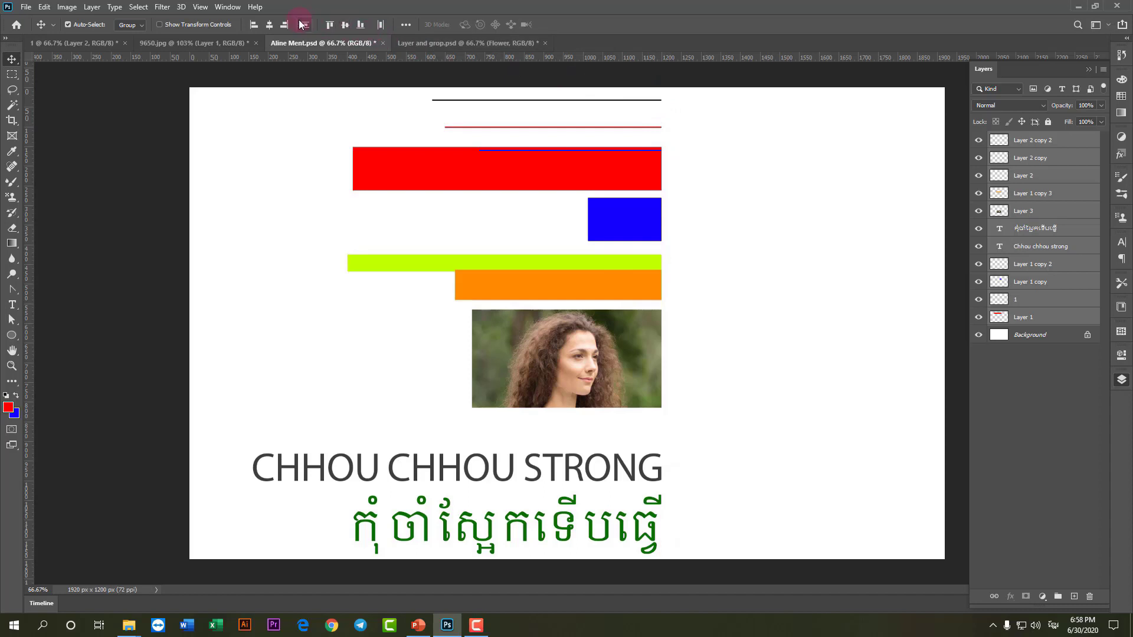
{"action": "left_click", "coordinate": [270, 25]}
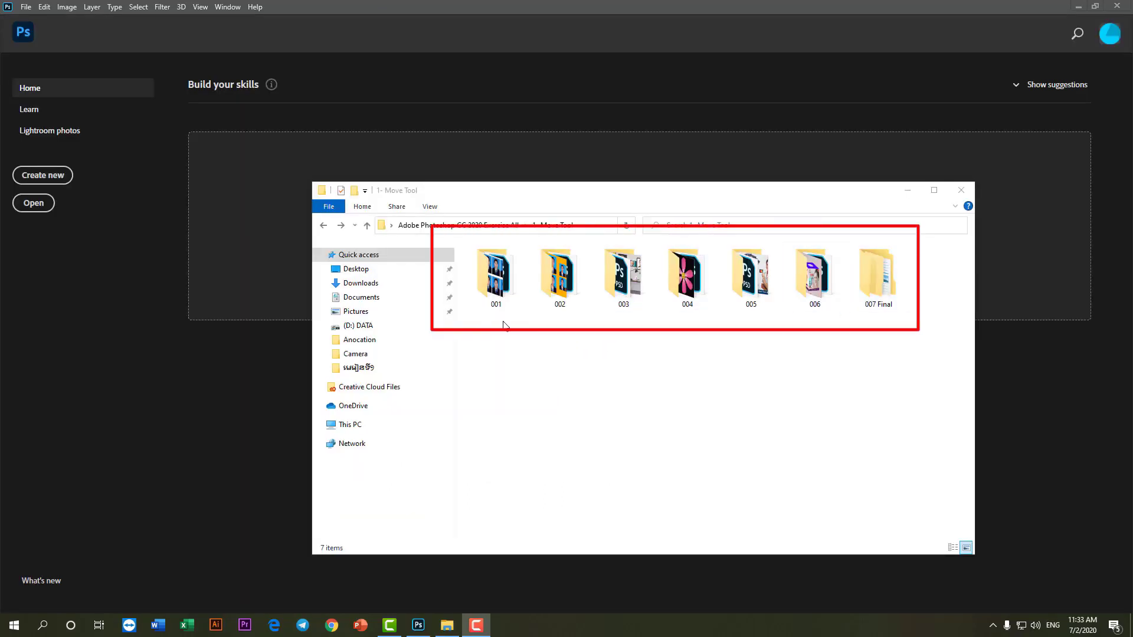
Step: Select all seven exercise folders and inspect folder 001's JPG portrait and Final image
{"action": "left_click_drag", "start_coordinate": [502, 321], "coordinate": [877, 285]}
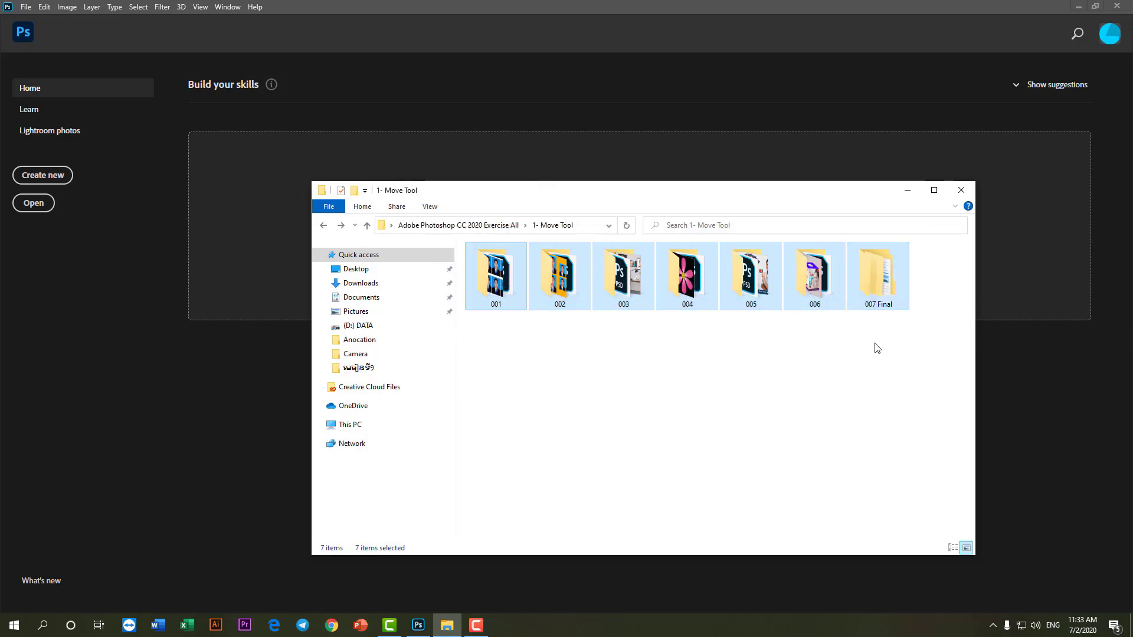
{"action": "left_click_drag", "start_coordinate": [875, 343], "coordinate": [510, 287]}
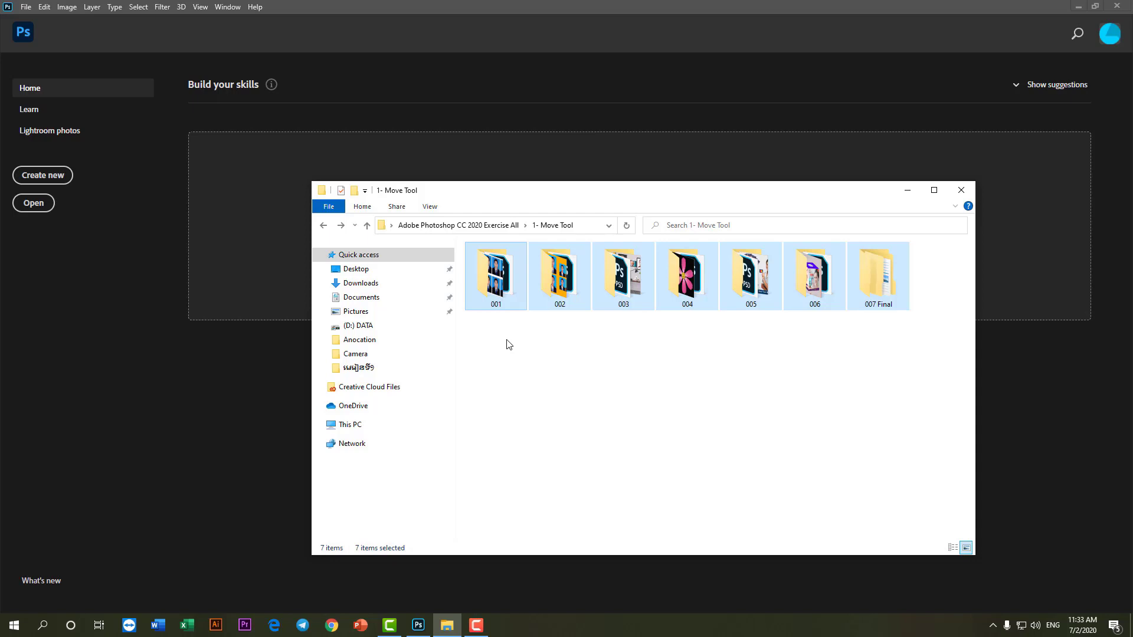
{"action": "left_click_drag", "start_coordinate": [499, 325], "coordinate": [879, 282]}
{"action": "left_click", "coordinate": [617, 385]}
{"action": "double_click", "coordinate": [498, 285]}
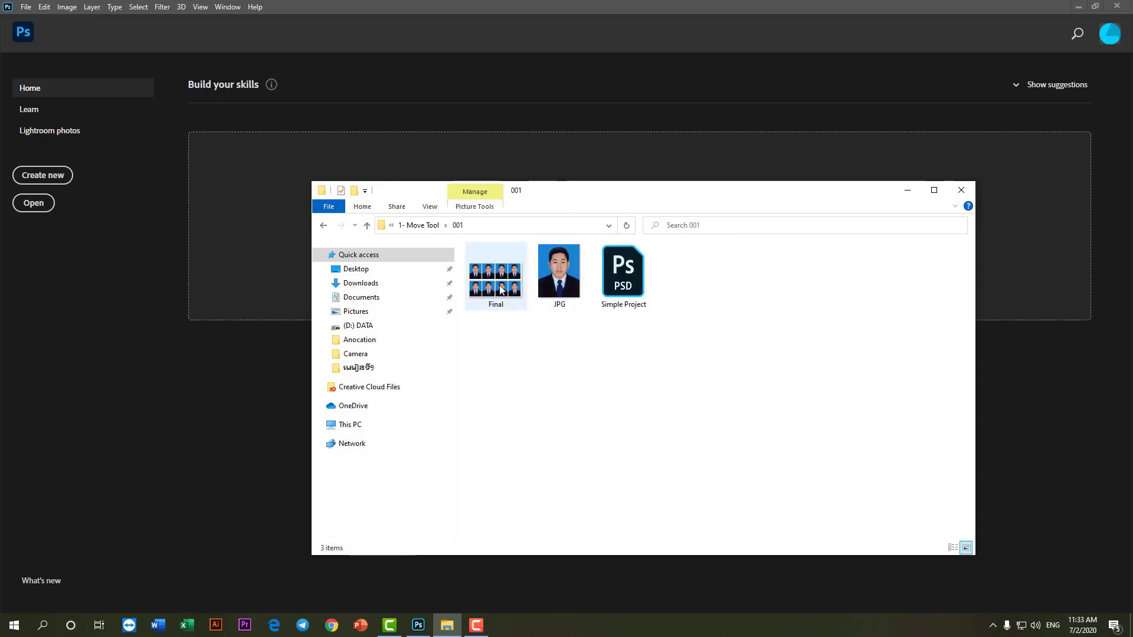
{"action": "left_click", "coordinate": [566, 262]}
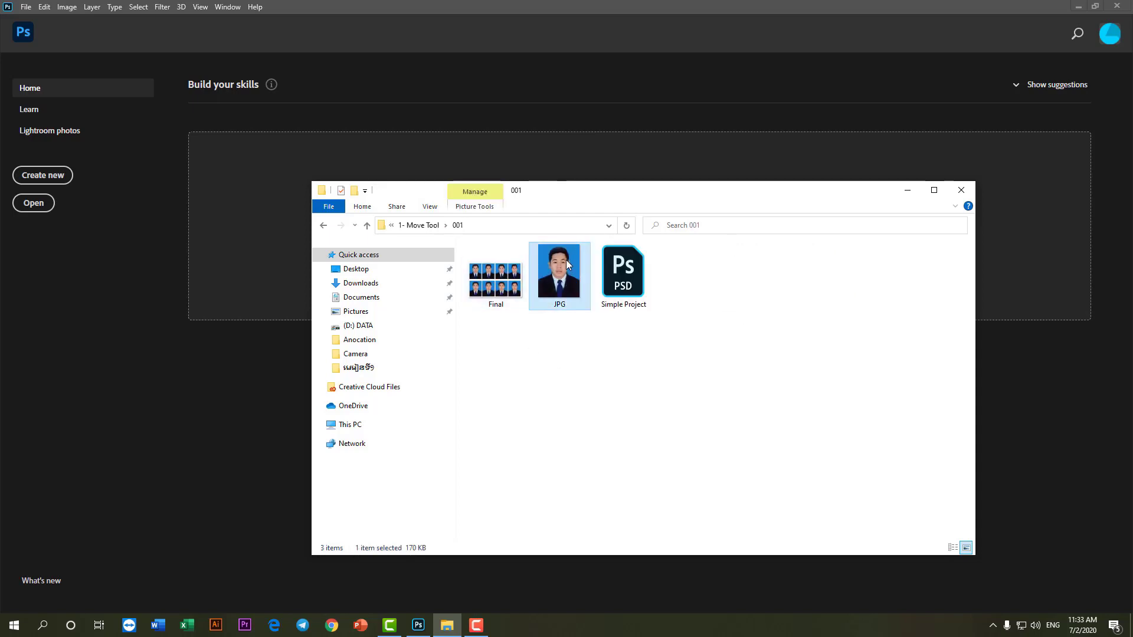
{"action": "left_click", "coordinate": [491, 284]}
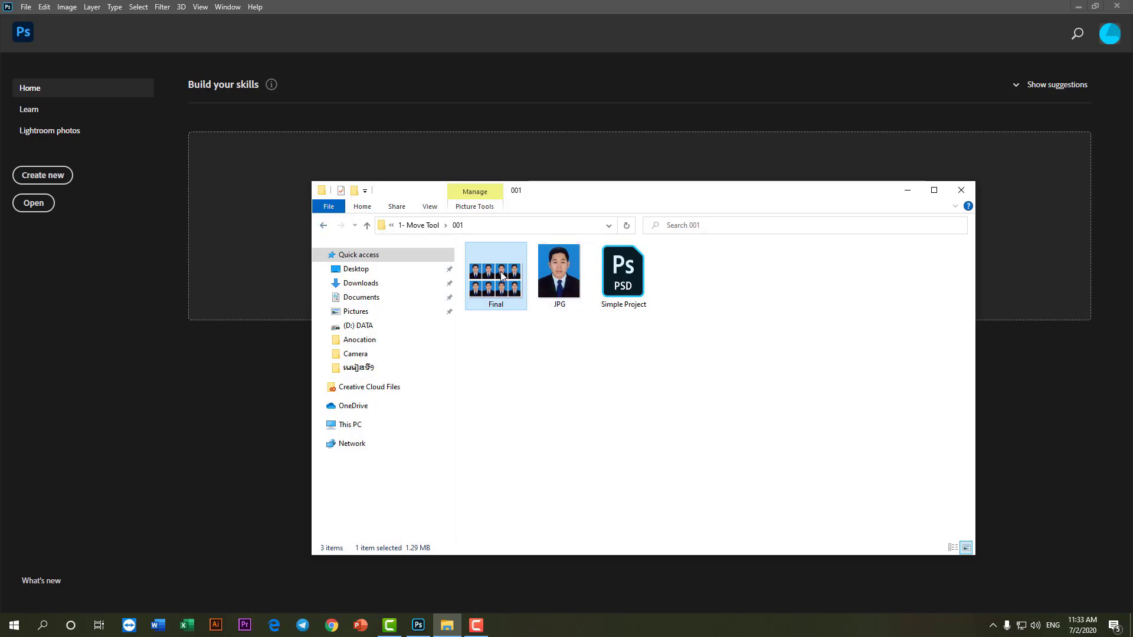
Step: Inspect folder 002's Final and JPG portrait images, then open folder 003
{"action": "left_click", "coordinate": [324, 228]}
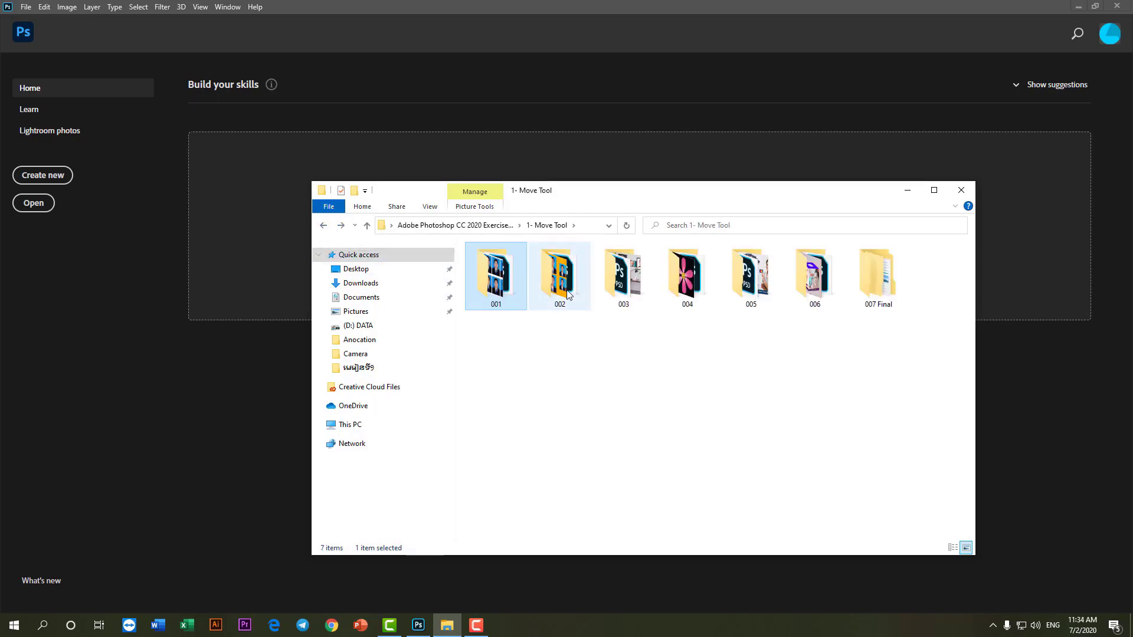
{"action": "double_click", "coordinate": [561, 272]}
{"action": "left_click", "coordinate": [502, 280]}
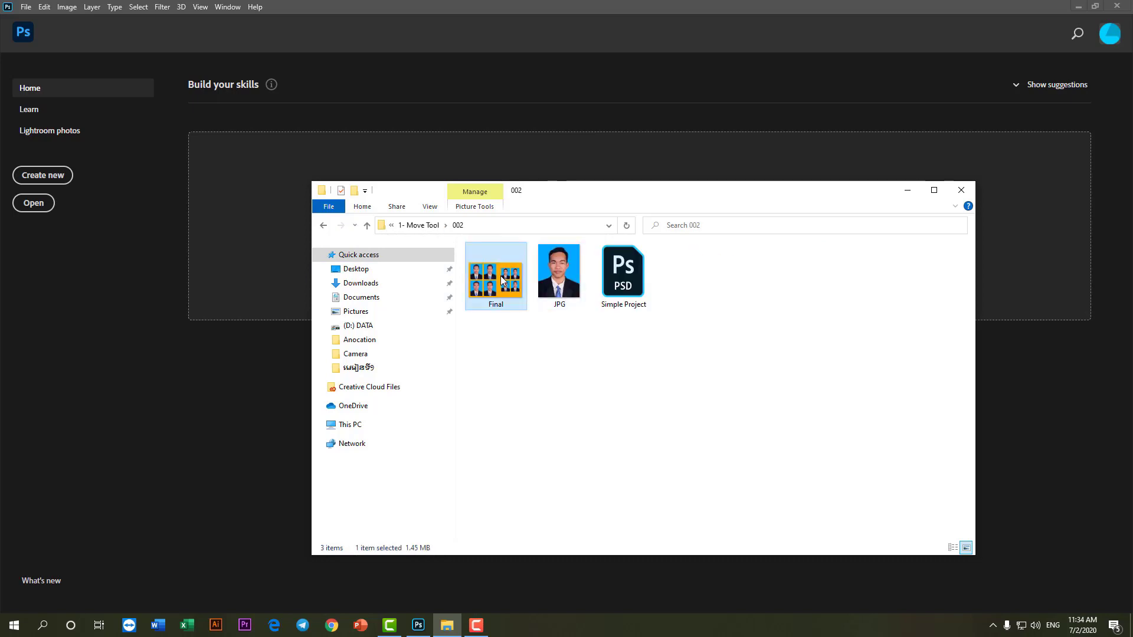
{"action": "left_click", "coordinate": [570, 278]}
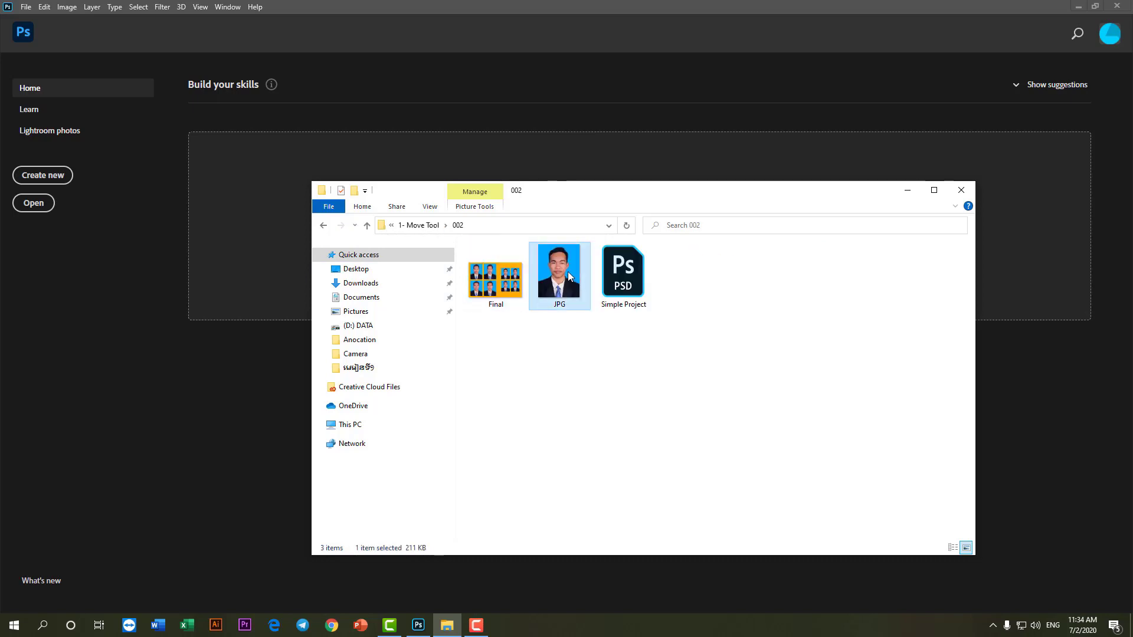
{"action": "left_click", "coordinate": [494, 281]}
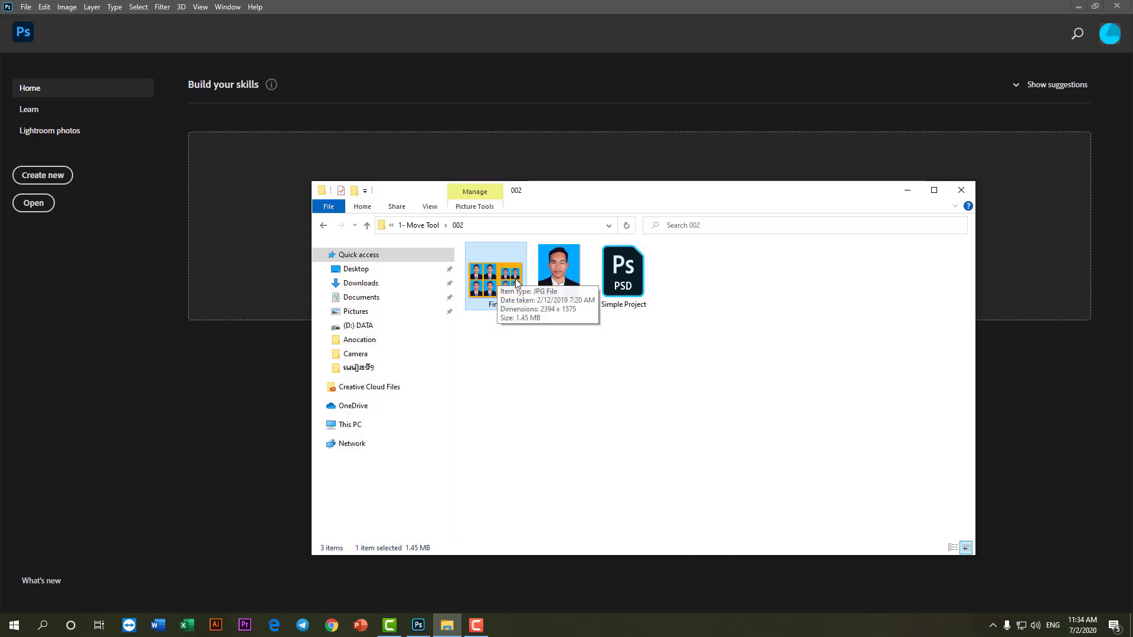
{"action": "mouse_move", "coordinate": [496, 276]}
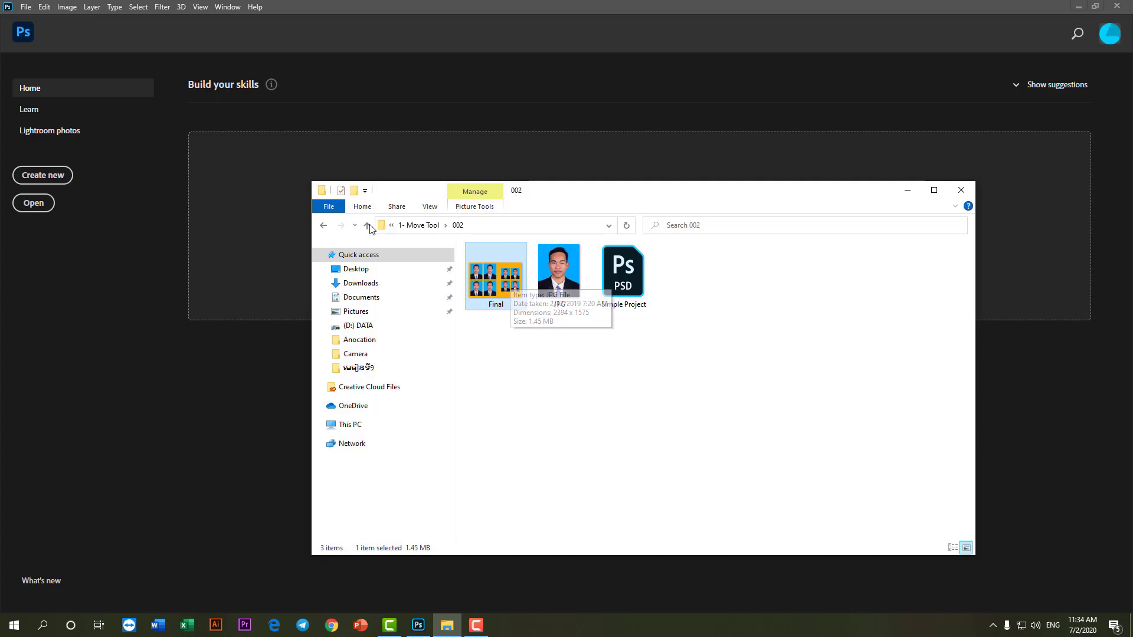
{"action": "left_click", "coordinate": [323, 225]}
{"action": "double_click", "coordinate": [614, 289]}
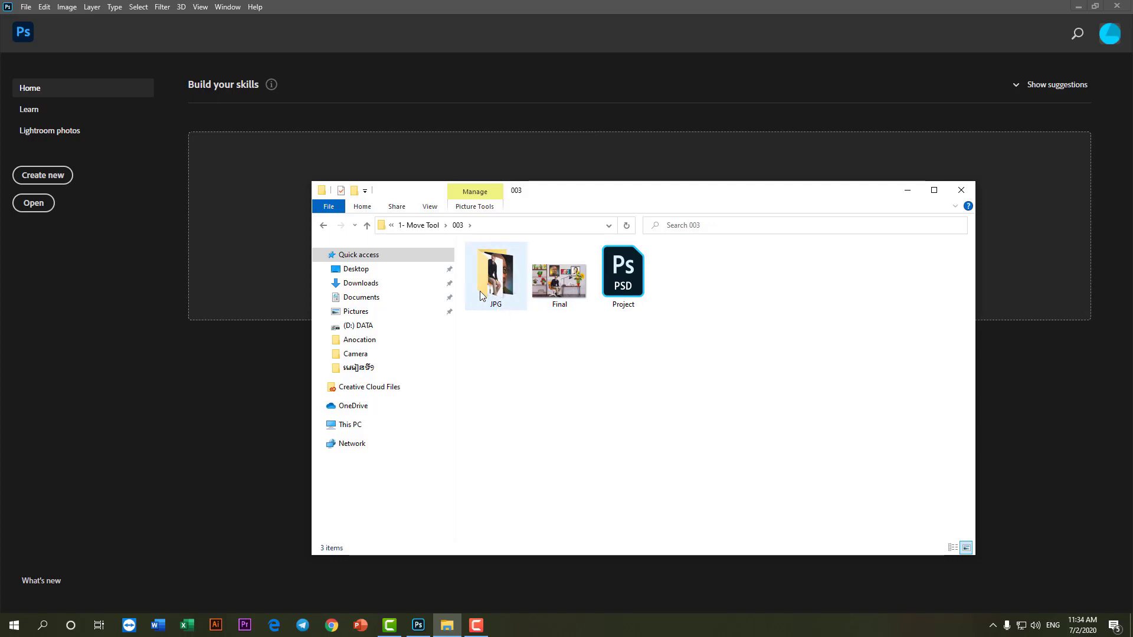
{"action": "mouse_move", "coordinate": [558, 278]}
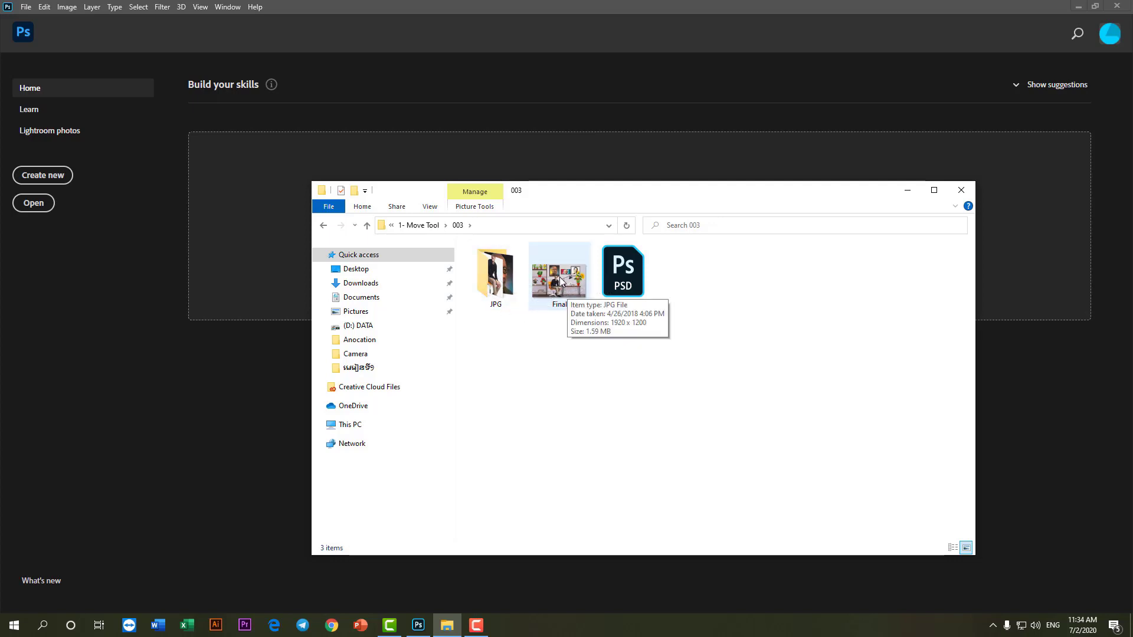
Step: Preview the Background room image in folder 003's JPG subfolder
{"action": "double_click", "coordinate": [496, 273]}
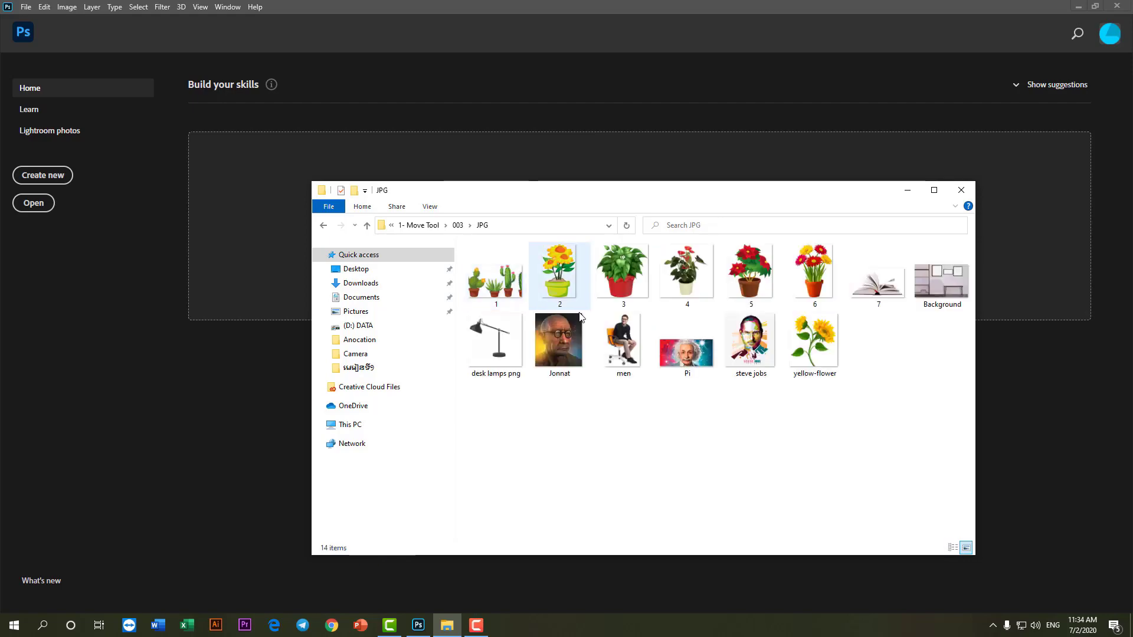
{"action": "double_click", "coordinate": [943, 283]}
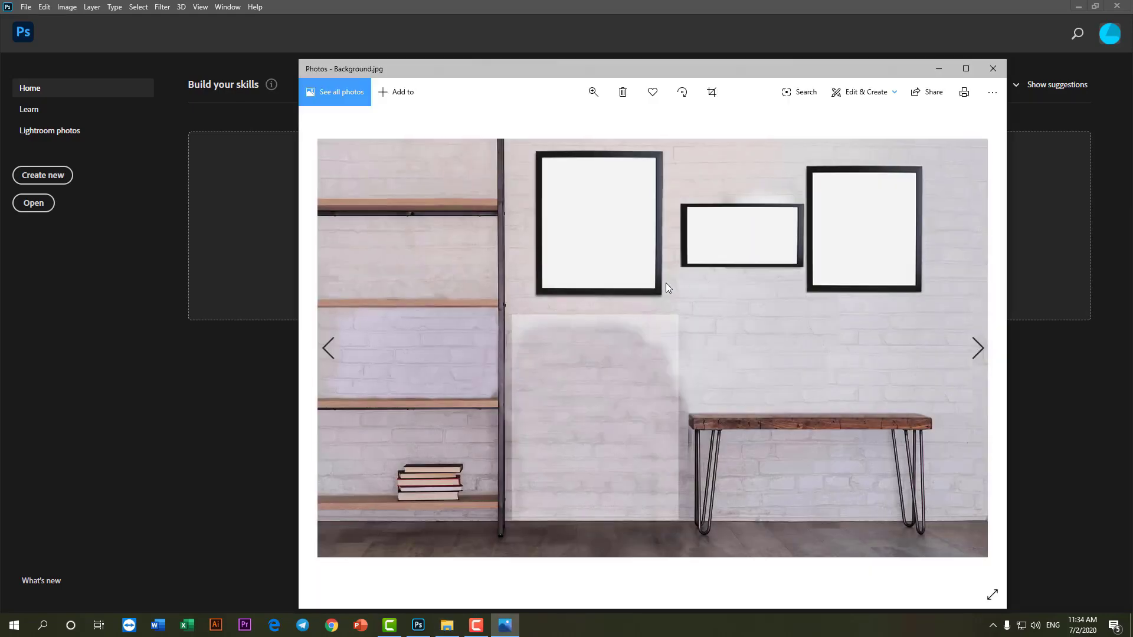
{"action": "left_click", "coordinate": [998, 70]}
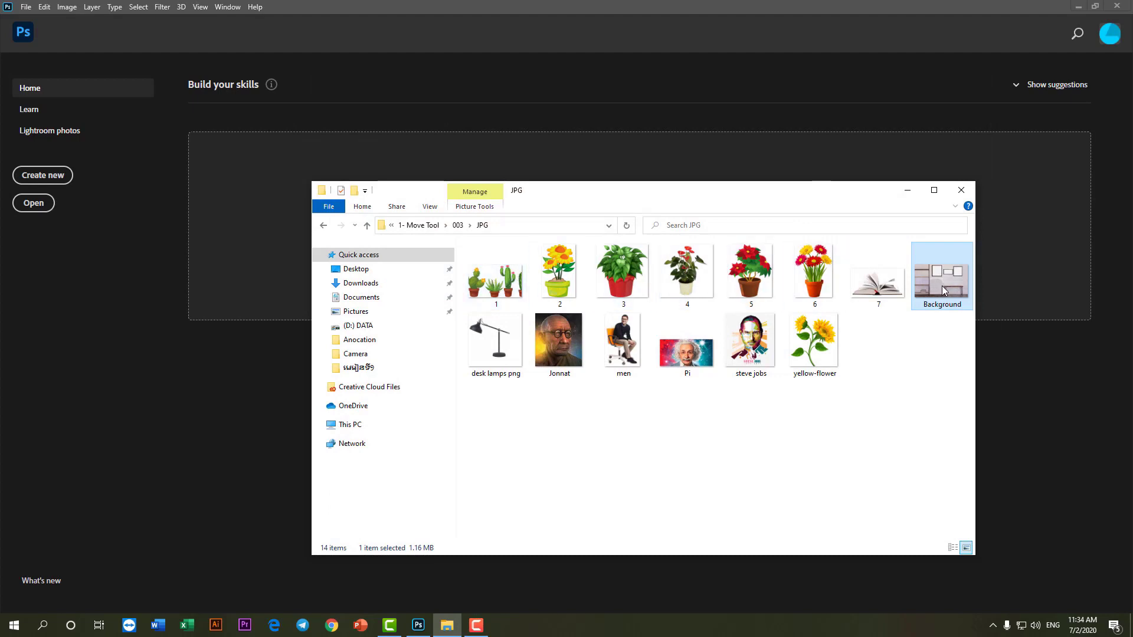
{"action": "left_click", "coordinate": [324, 226]}
{"action": "left_click", "coordinate": [324, 226]}
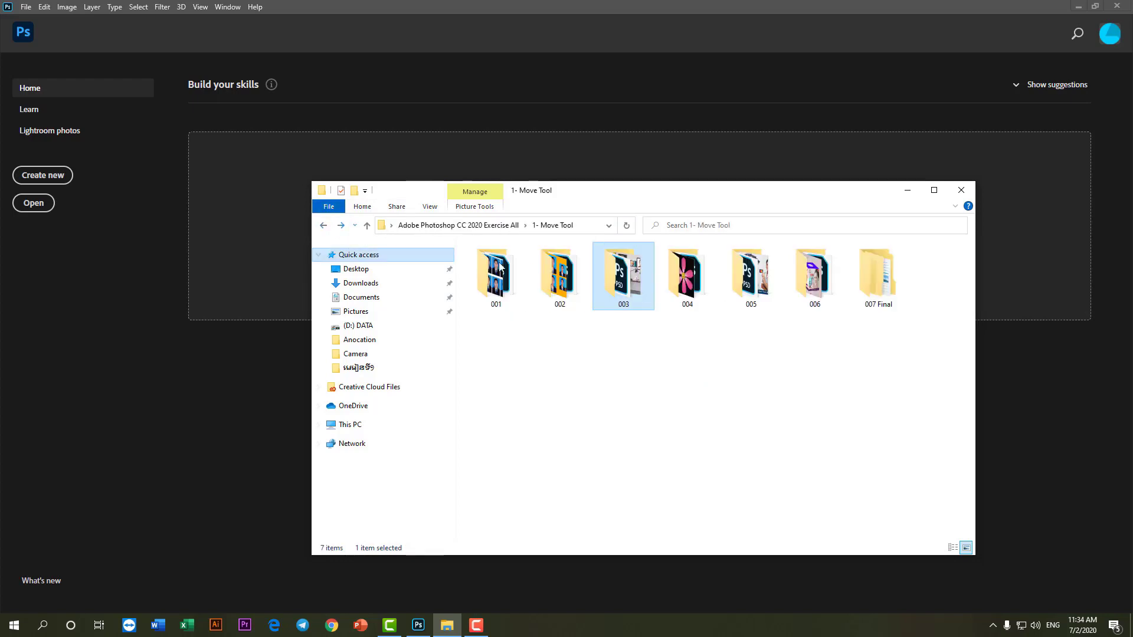
Step: Browse folder 004's PNG subfolder, then preview folder 005's Final image
{"action": "double_click", "coordinate": [673, 271]}
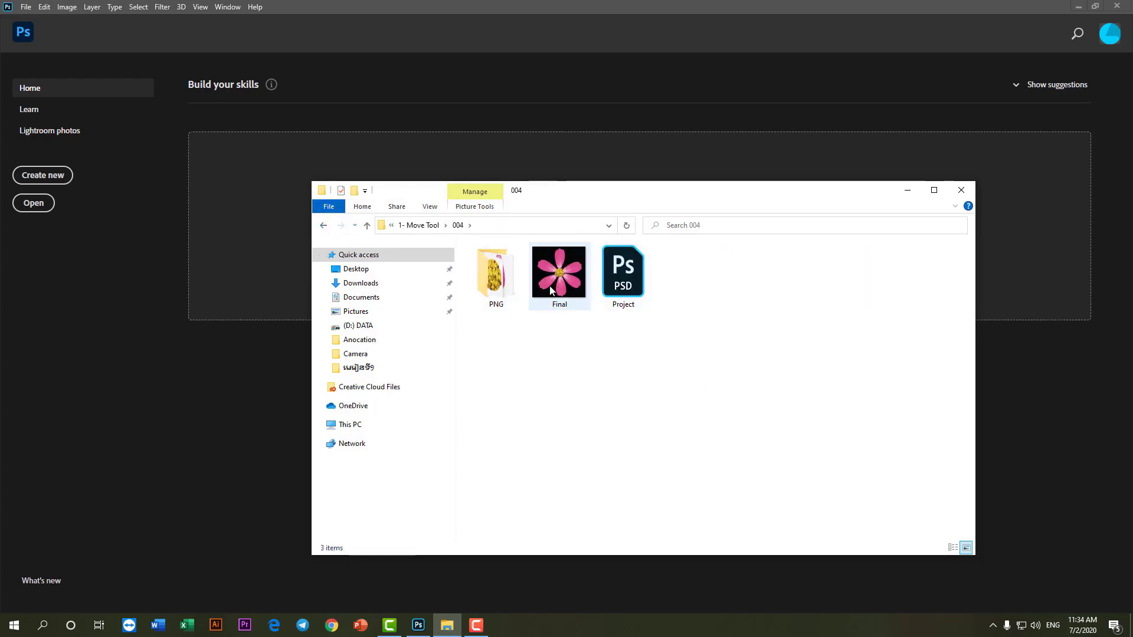
{"action": "double_click", "coordinate": [499, 281]}
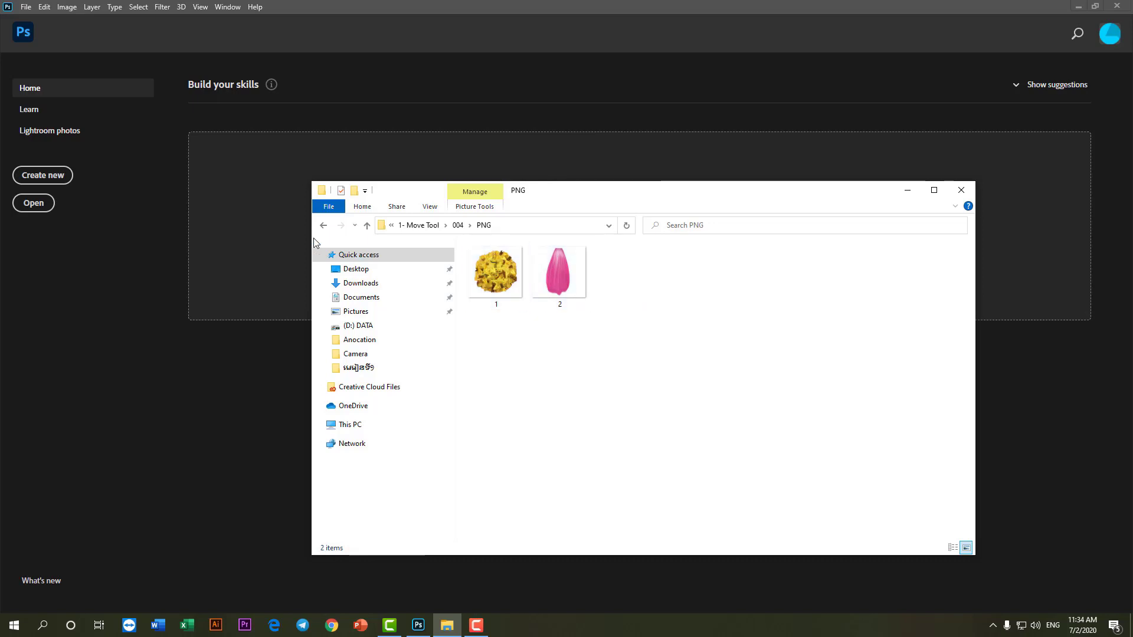
{"action": "left_click", "coordinate": [323, 226]}
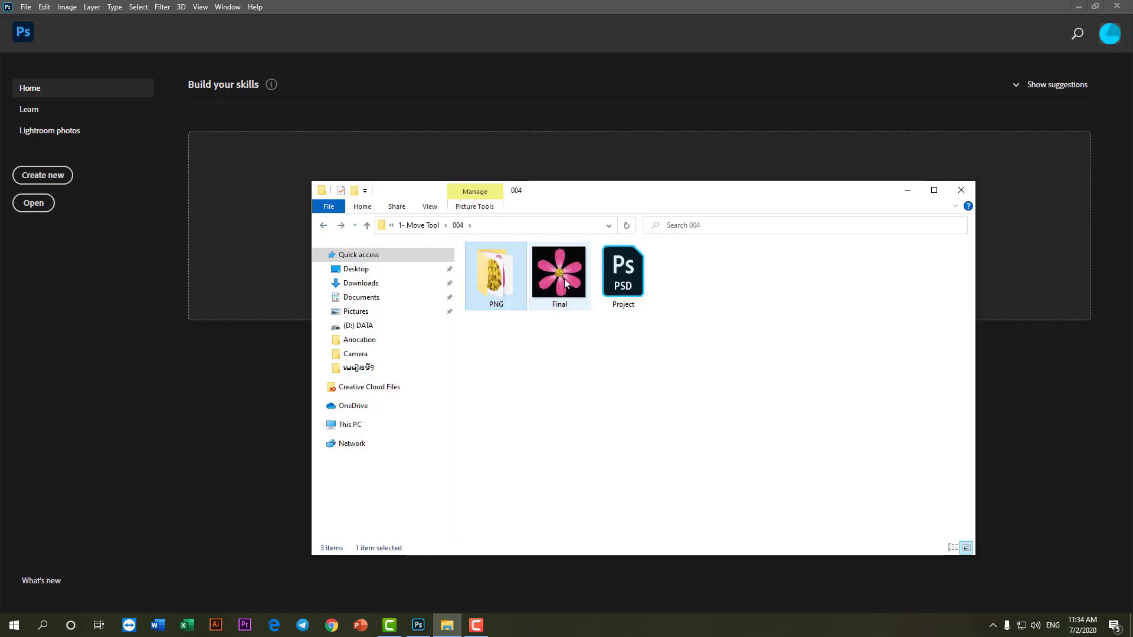
{"action": "left_click", "coordinate": [322, 226]}
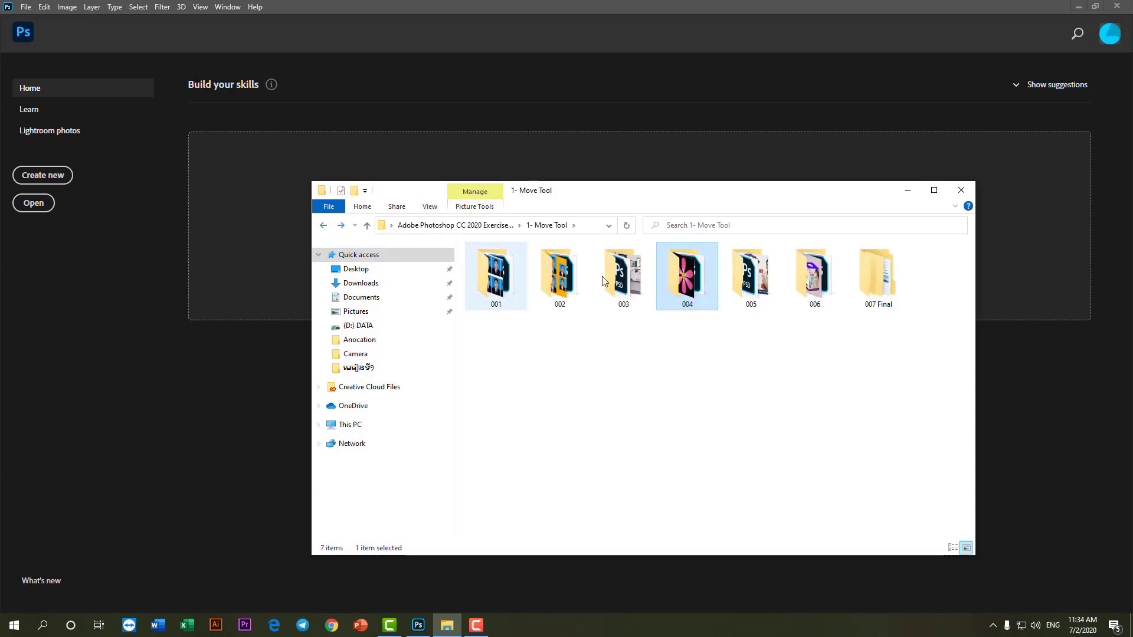
{"action": "double_click", "coordinate": [766, 276]}
{"action": "double_click", "coordinate": [614, 280]}
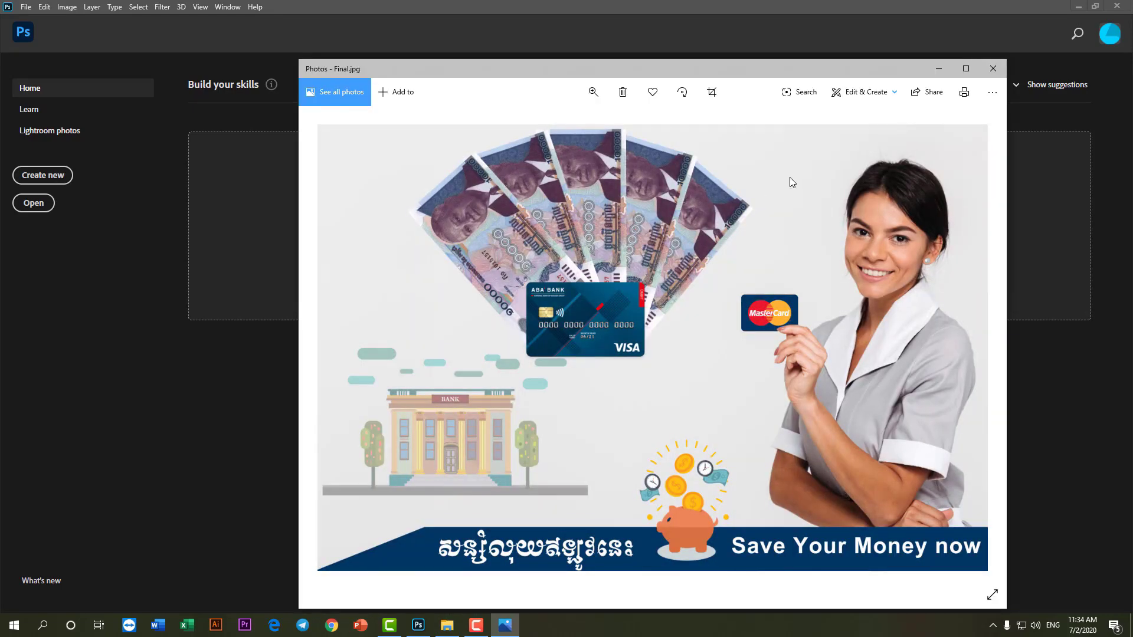
{"action": "left_click", "coordinate": [992, 92]}
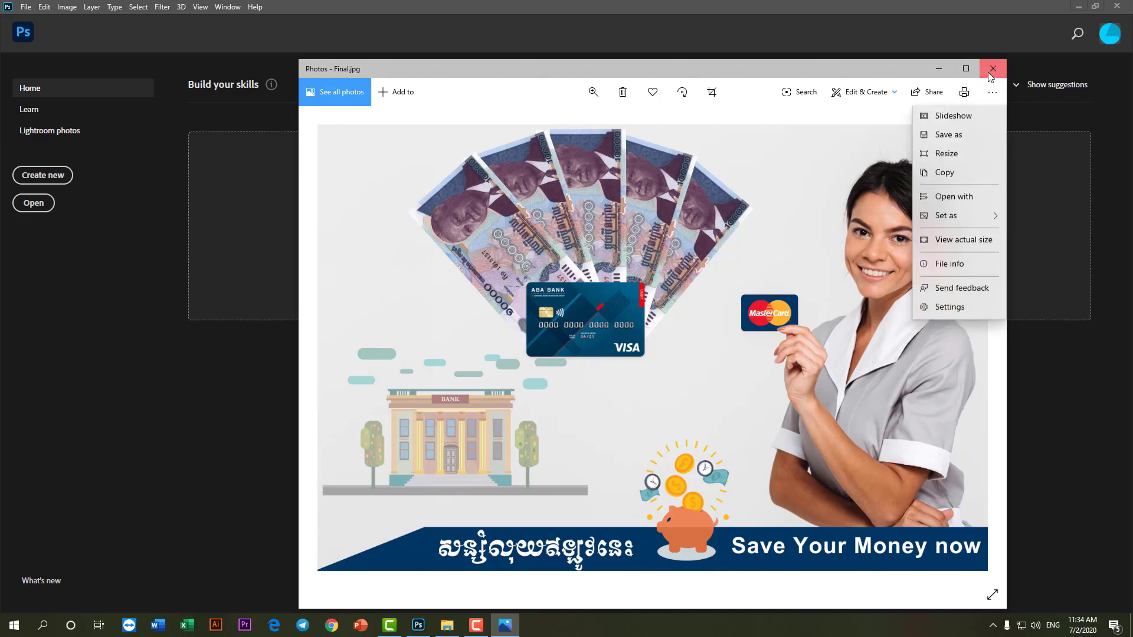
{"action": "left_click", "coordinate": [991, 71]}
Step: Preview folder 006's Final image and browse its JPG subfolder
{"action": "left_click", "coordinate": [323, 226]}
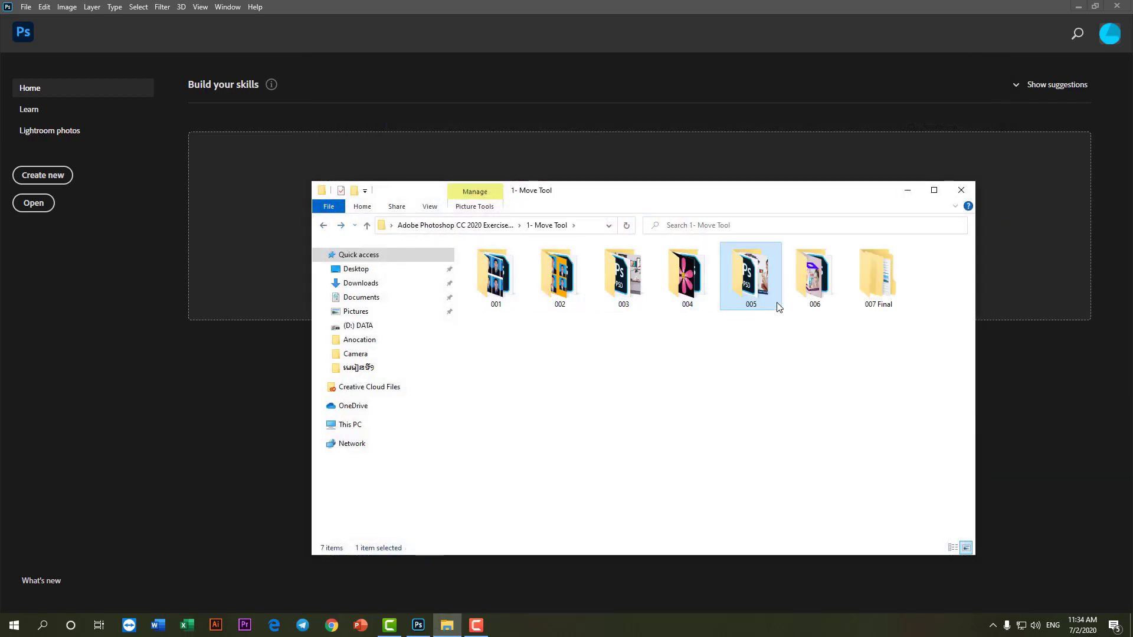
{"action": "double_click", "coordinate": [814, 277]}
{"action": "double_click", "coordinate": [562, 278]}
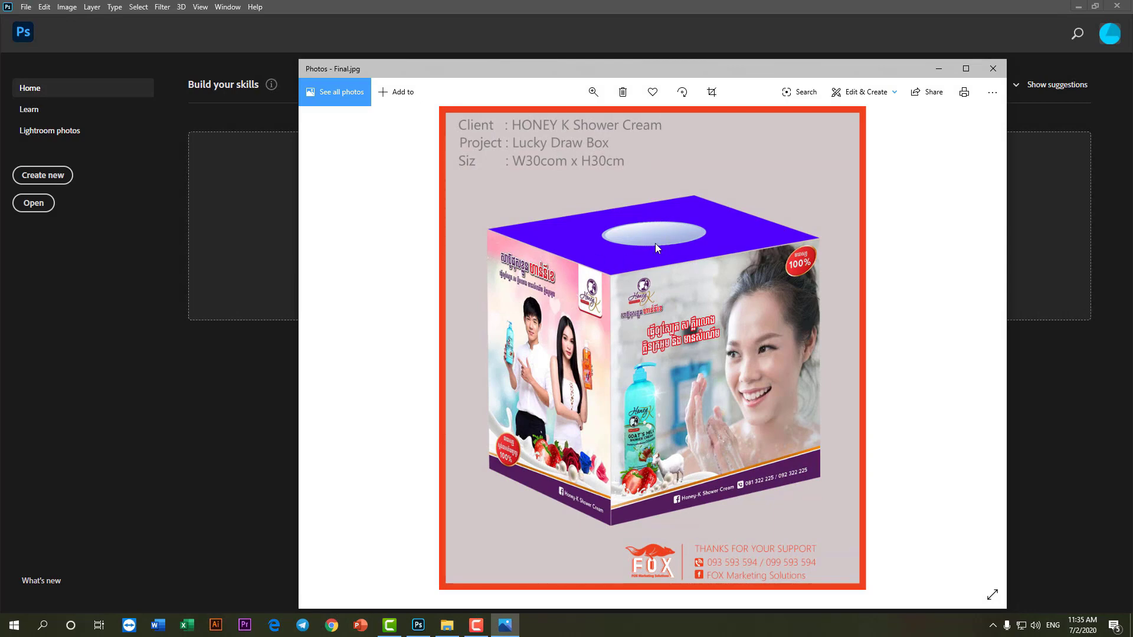
{"action": "left_click", "coordinate": [994, 68]}
{"action": "double_click", "coordinate": [514, 268]}
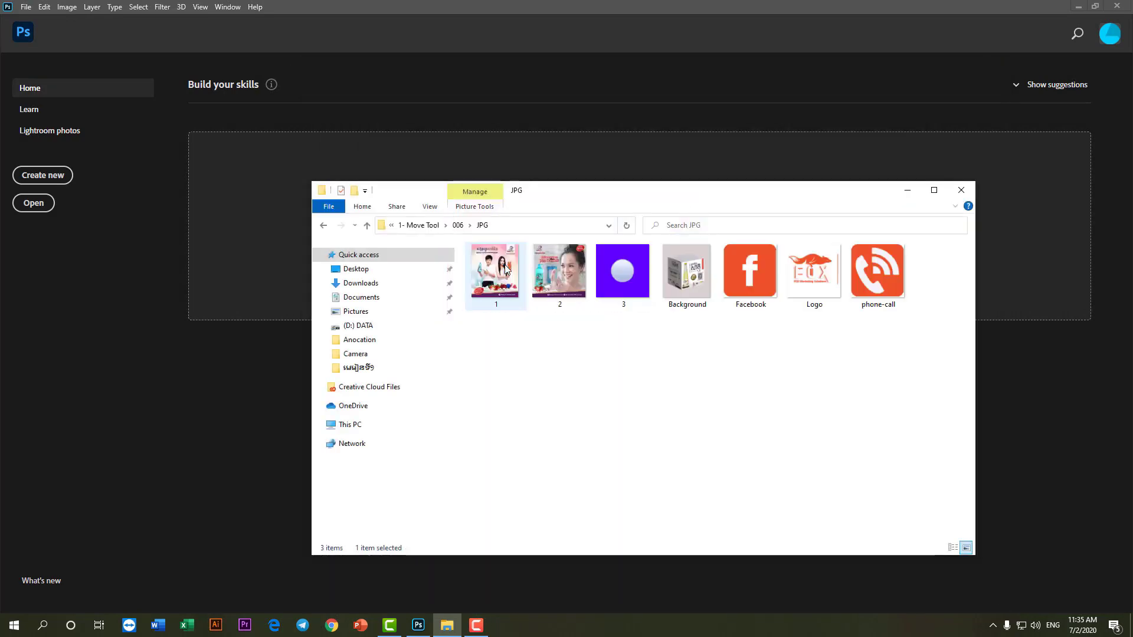
{"action": "left_click", "coordinate": [324, 226]}
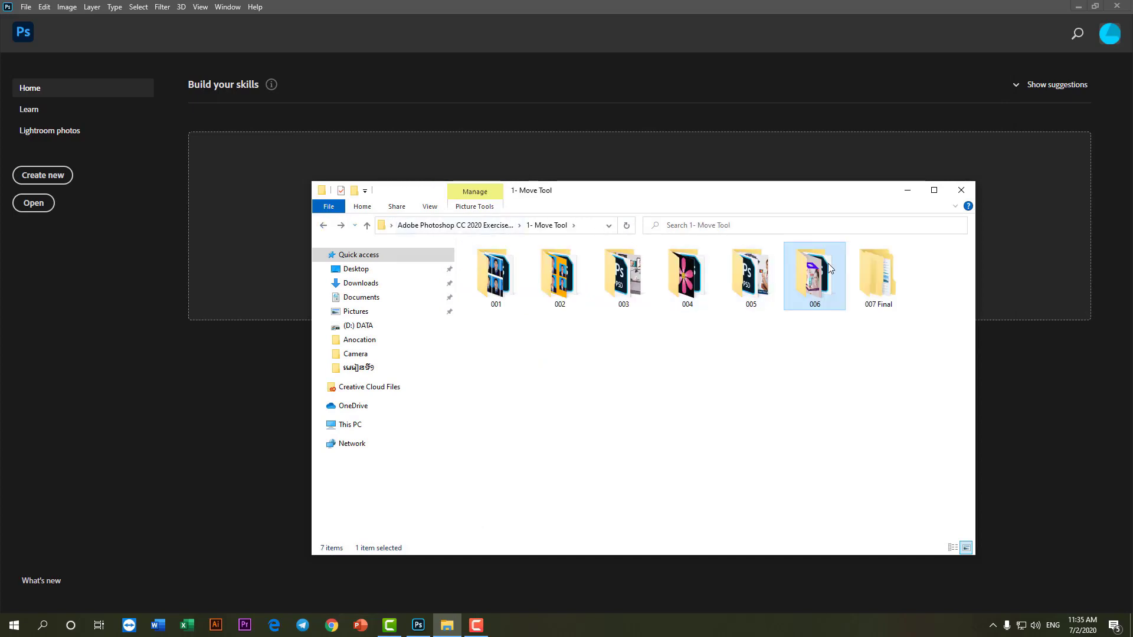
Step: Browse 007 Final's A subfolder and preview the Final image in subfolder B
{"action": "double_click", "coordinate": [887, 274]}
{"action": "double_click", "coordinate": [578, 264]}
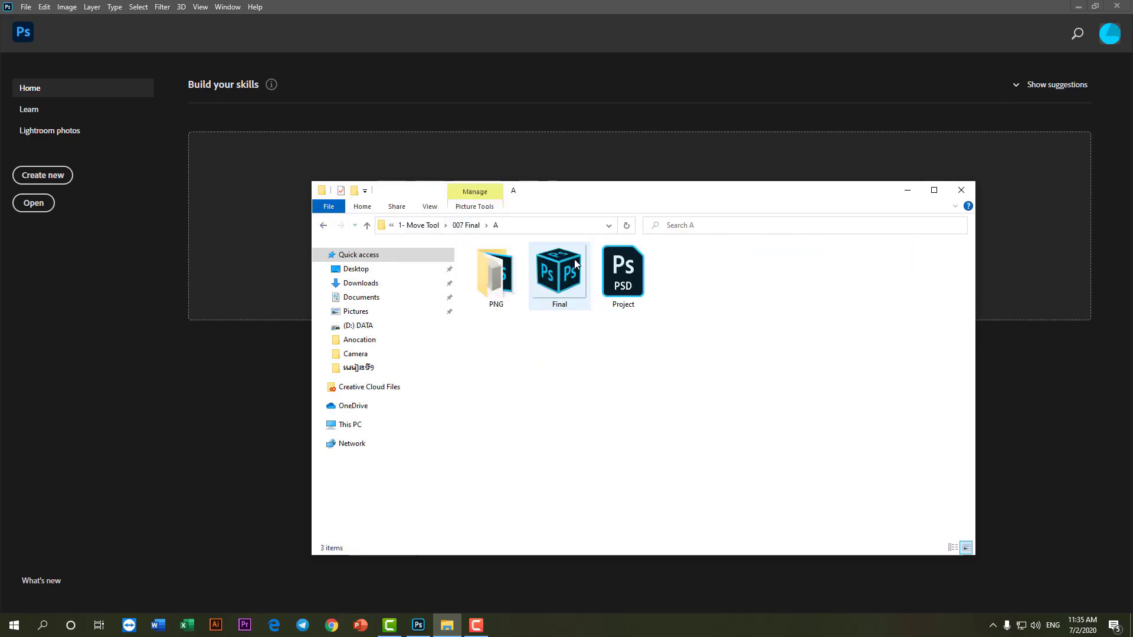
{"action": "left_click", "coordinate": [323, 226]}
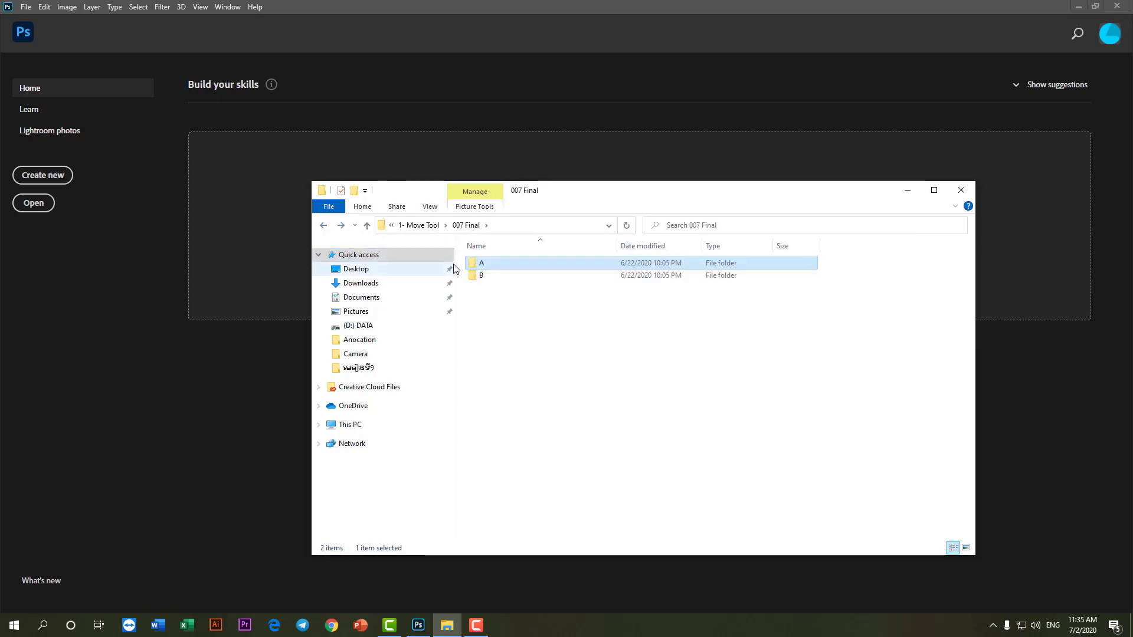
{"action": "double_click", "coordinate": [496, 275]}
{"action": "double_click", "coordinate": [569, 282]}
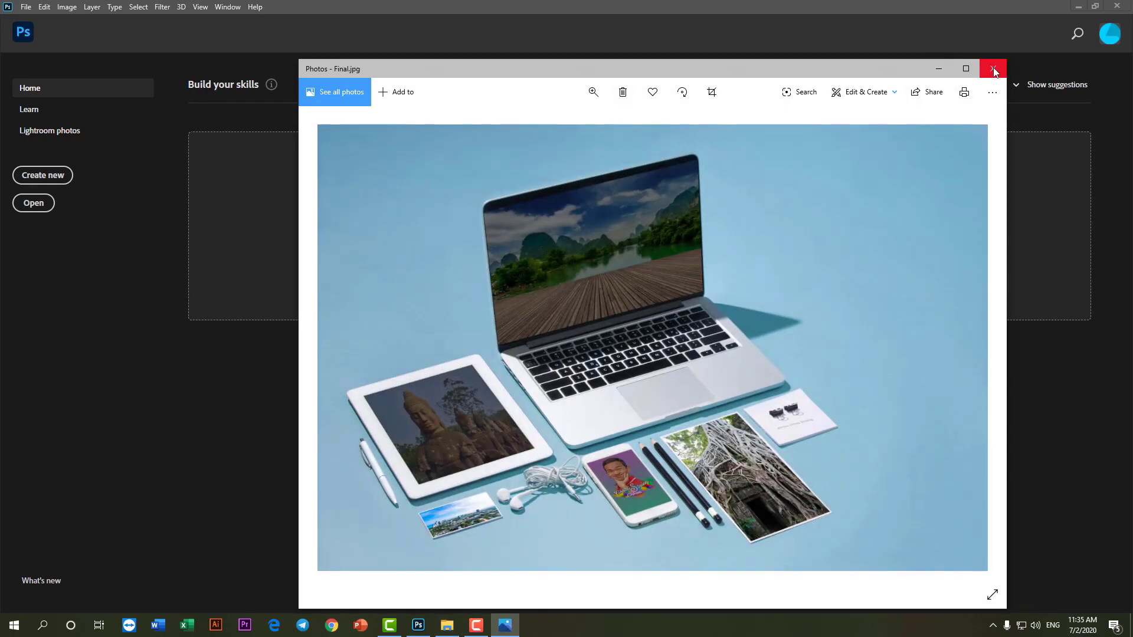
{"action": "left_click", "coordinate": [994, 69]}
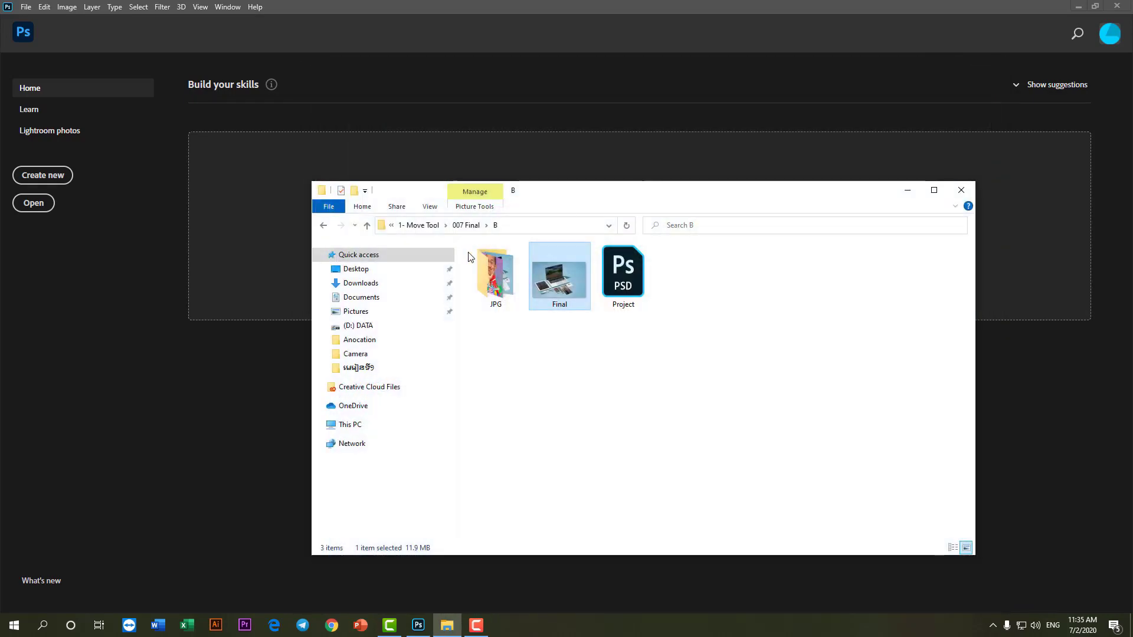
{"action": "left_click", "coordinate": [324, 225]}
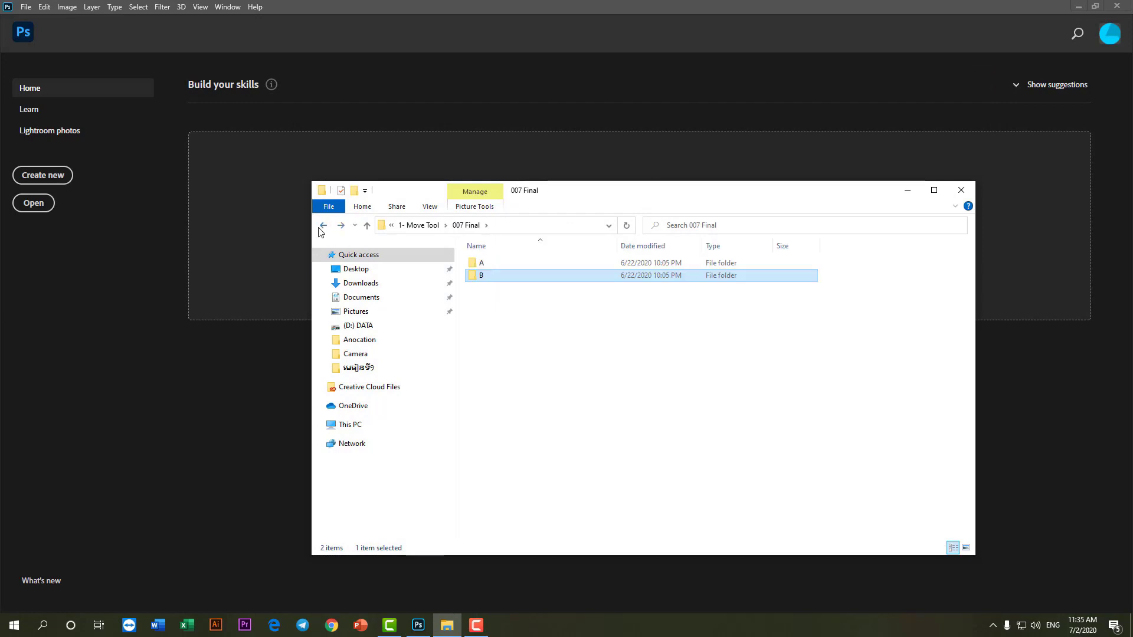
{"action": "left_click", "coordinate": [322, 227]}
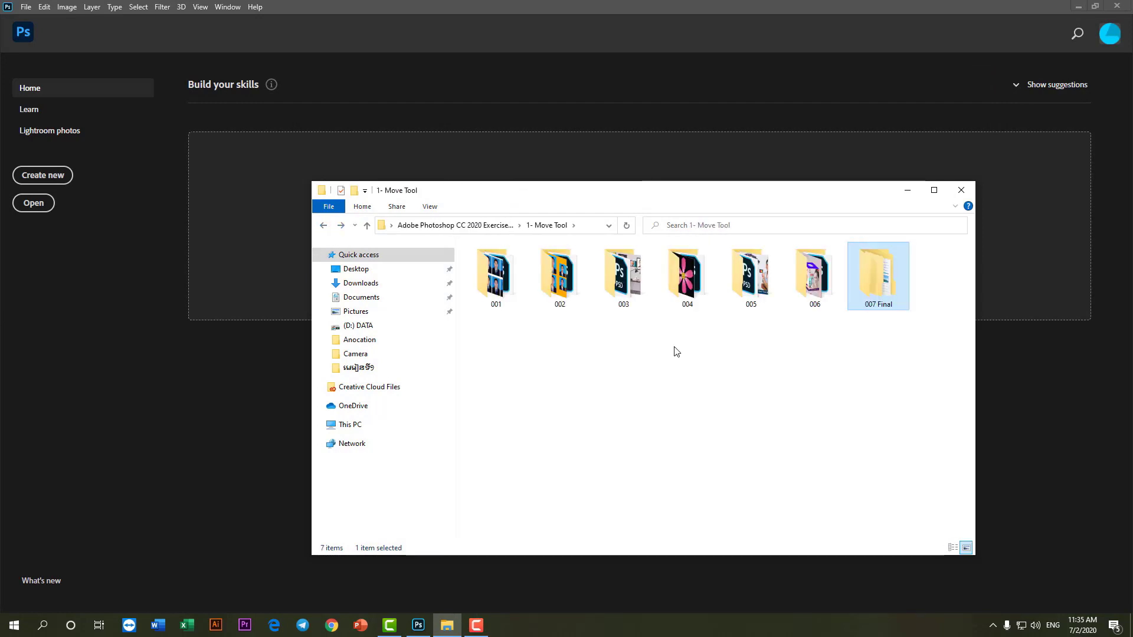